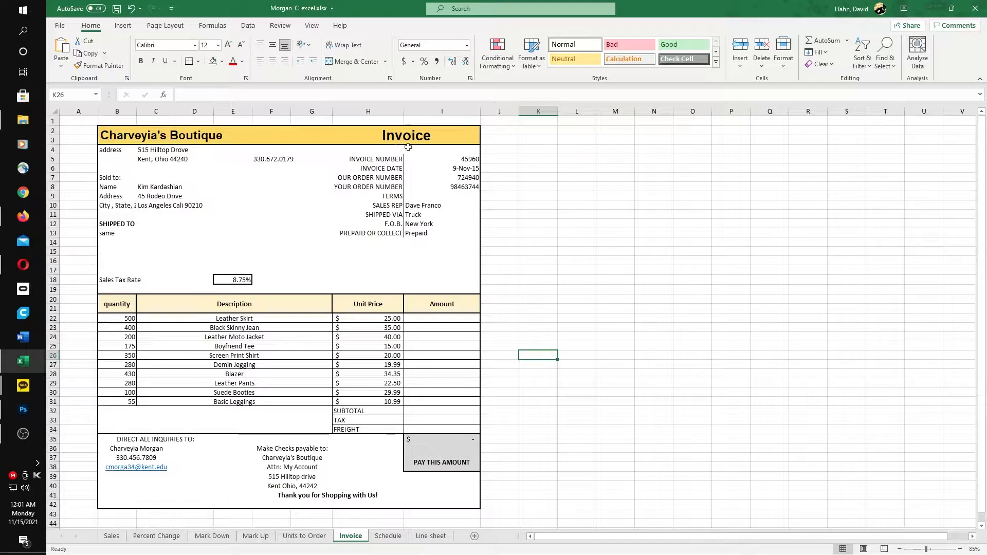
# - Remove the fill color from the entire Charveyia's Boutique invoice, range B2:I42
pyautogui.click(158, 139)
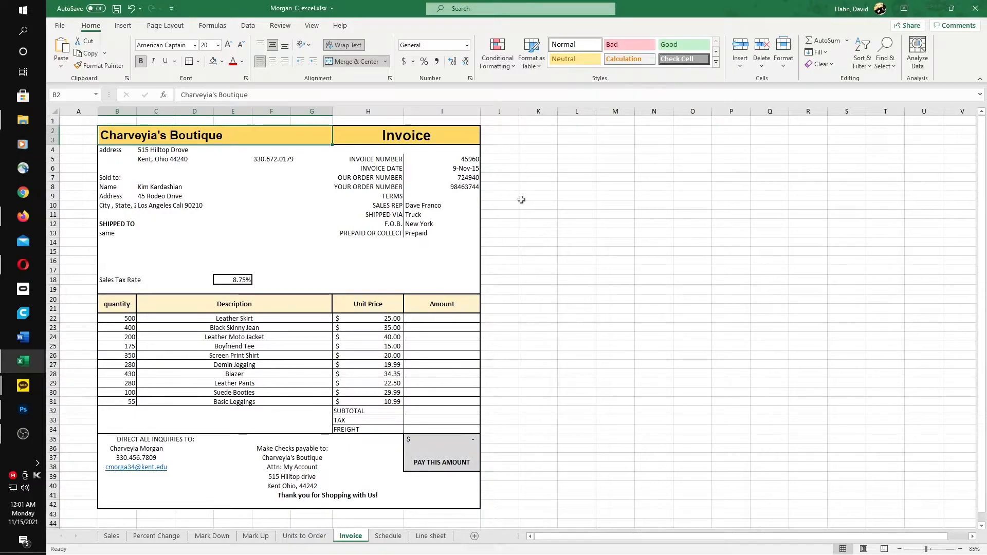
pyautogui.moveTo(118, 135)
pyautogui.mouseDown()
pyautogui.moveTo(205, 172)
pyautogui.moveTo(448, 355)
pyautogui.moveTo(463, 496)
pyautogui.mouseUp()
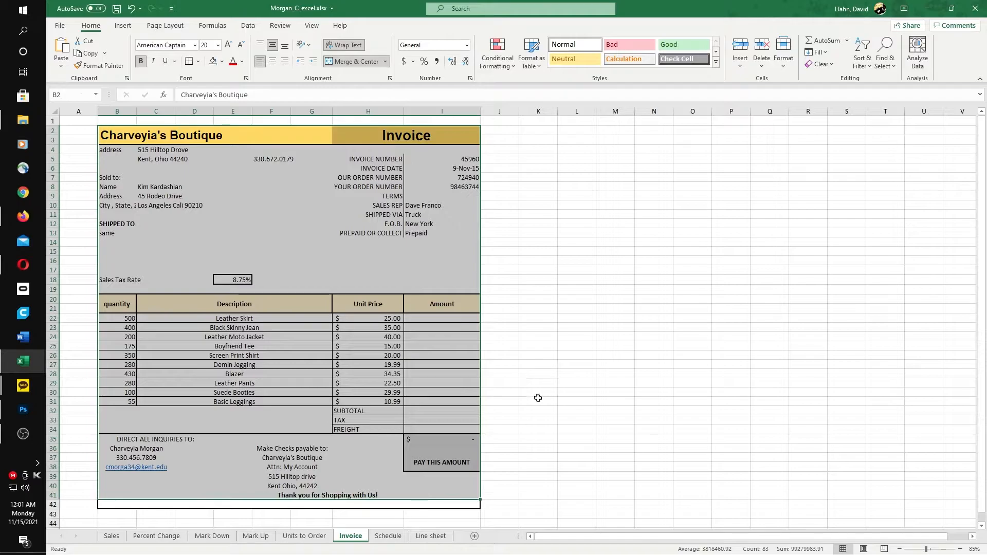
pyautogui.click(537, 399)
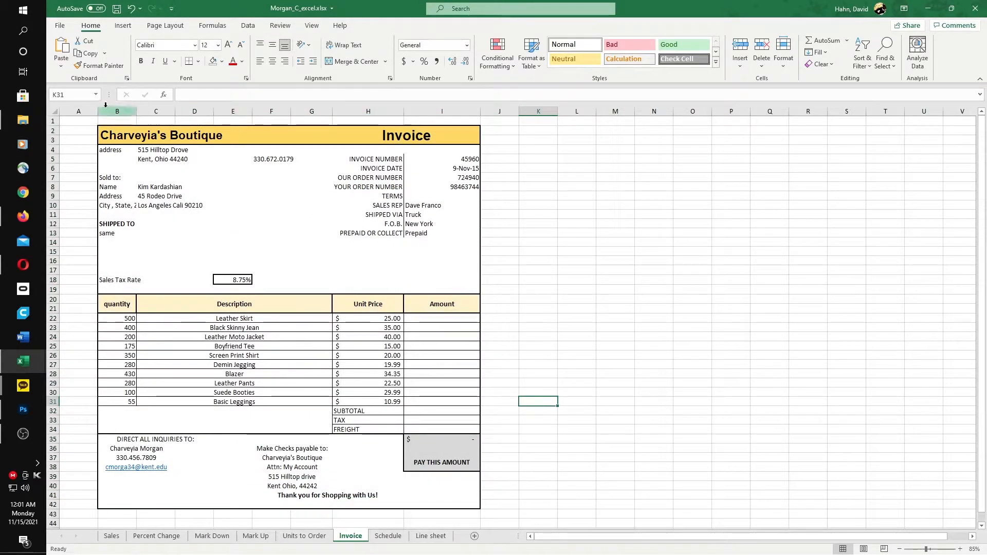
pyautogui.moveTo(102, 135)
pyautogui.mouseDown()
pyautogui.moveTo(463, 494)
pyautogui.moveTo(400, 502)
pyautogui.mouseUp()
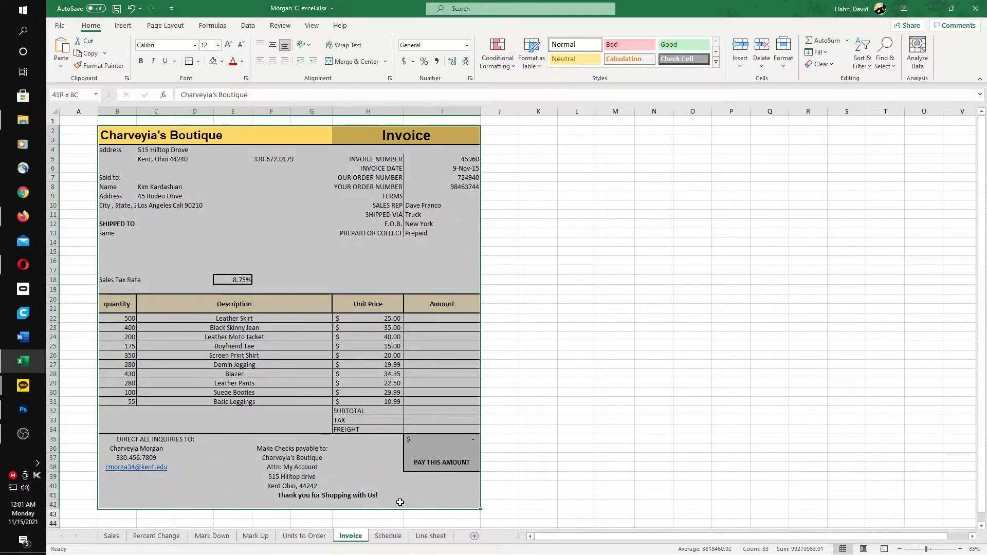
pyautogui.click(222, 62)
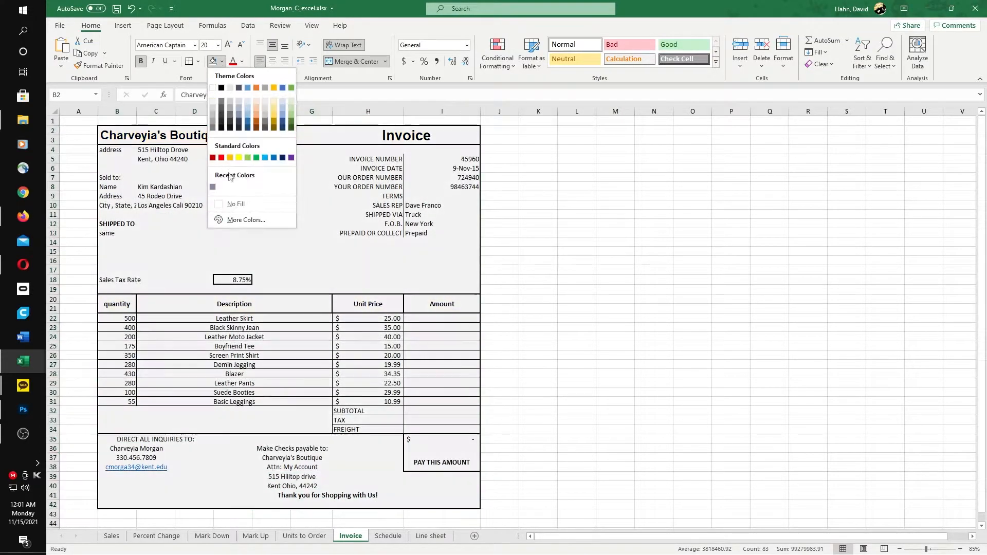
pyautogui.click(229, 204)
pyautogui.click(285, 188)
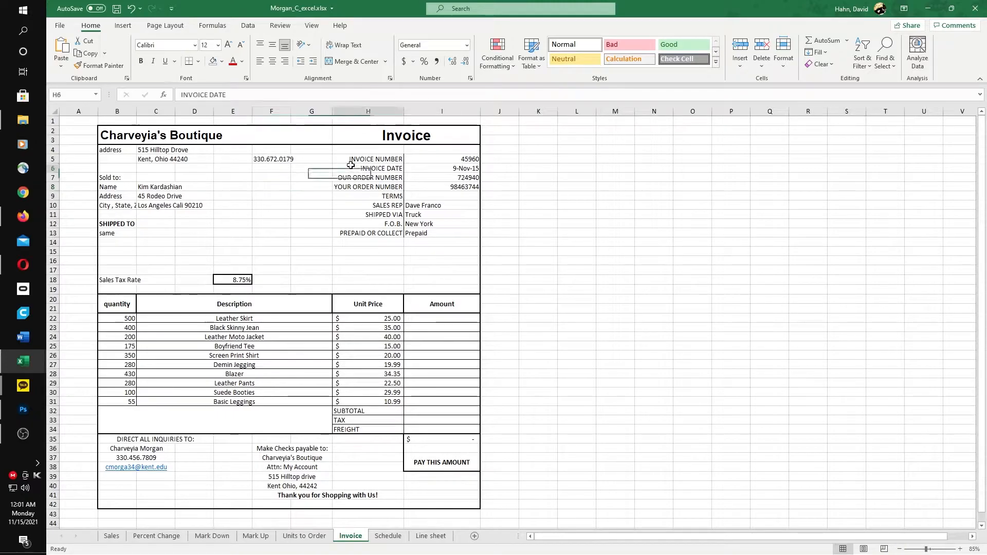
# - Examine how the company name and Invoice headings occupy merged cells across rows 2 and 3 of the sample invoice
pyautogui.click(218, 232)
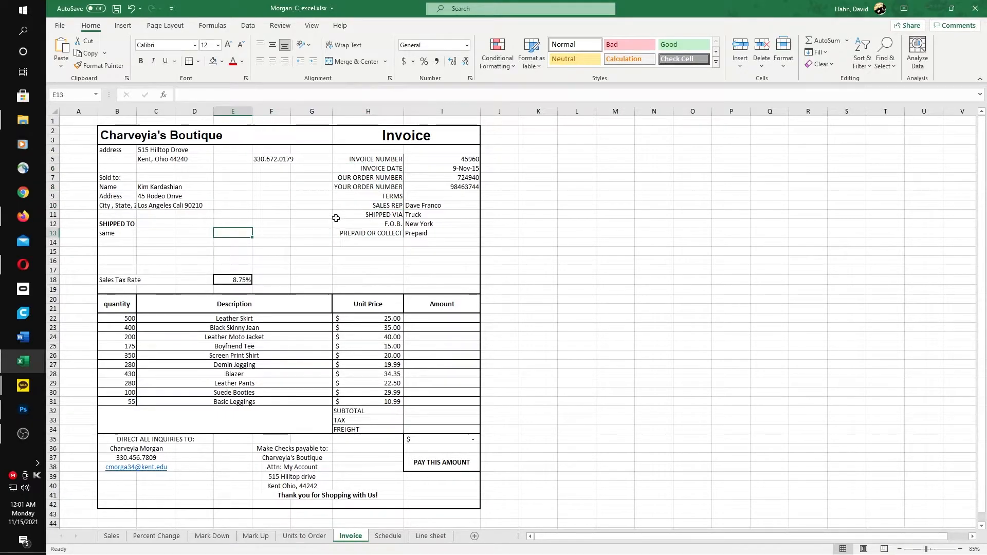
pyautogui.click(421, 136)
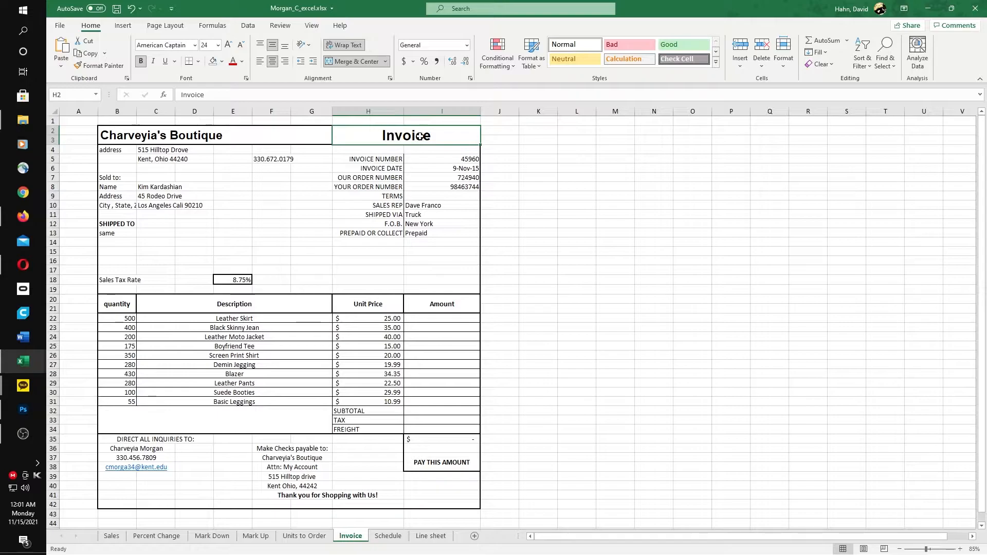
pyautogui.click(209, 140)
pyautogui.click(360, 139)
pyautogui.click(285, 142)
pyautogui.click(351, 140)
pyautogui.click(289, 143)
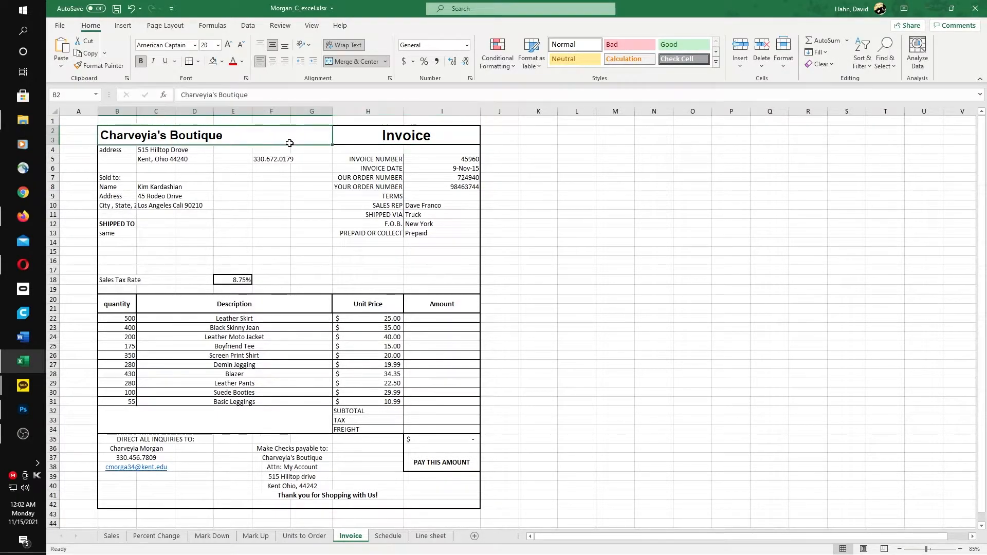
pyautogui.click(352, 139)
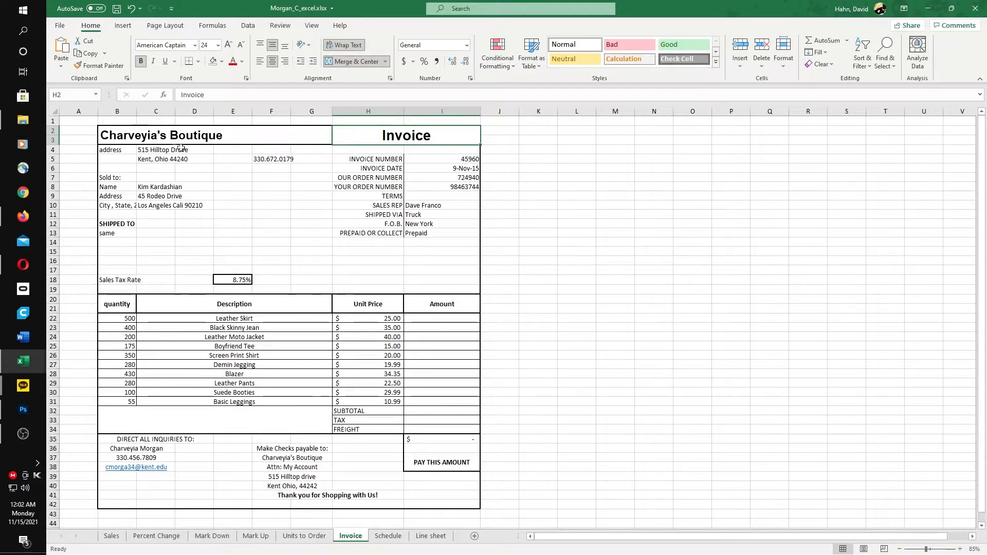
pyautogui.click(120, 133)
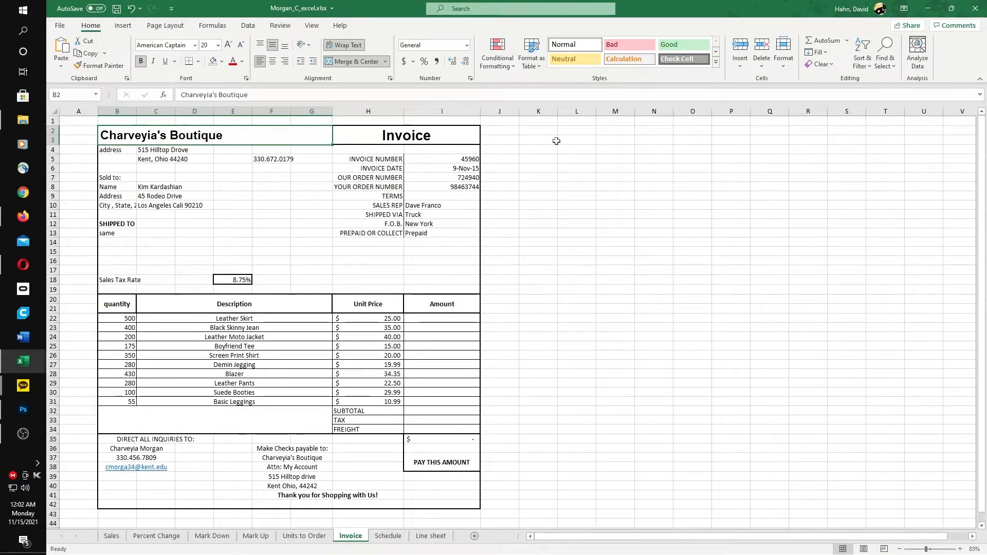
# - Merge and center K2:O3 and enter the company title "Daves Thin Crust and Fabrics"
pyautogui.moveTo(536, 131); pyautogui.dragTo(689, 137)
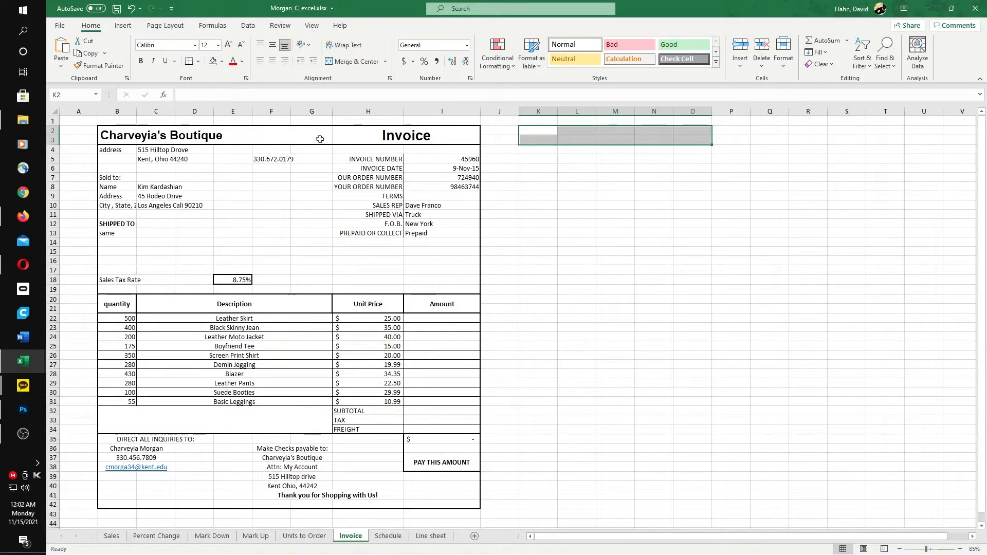
pyautogui.click(350, 61)
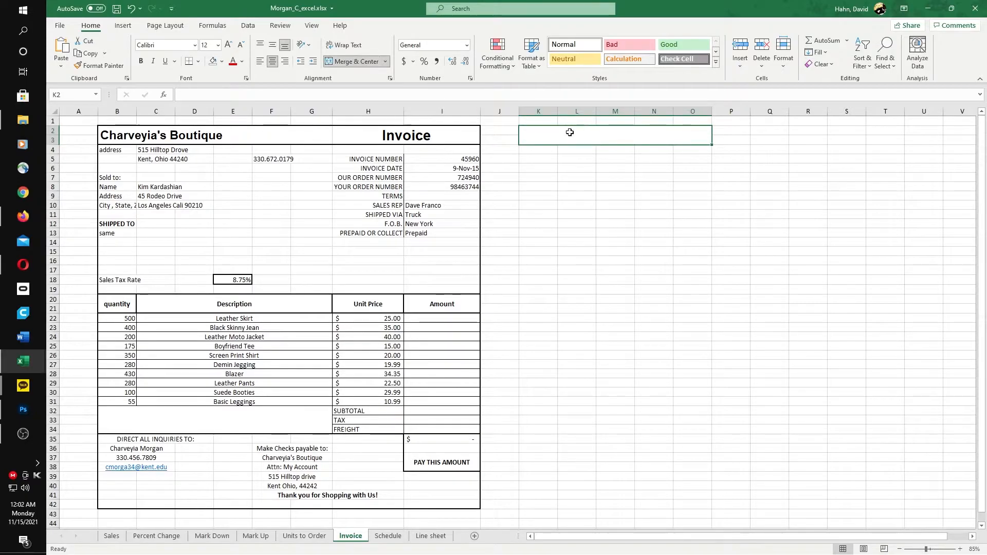
pyautogui.doubleClick(603, 136)
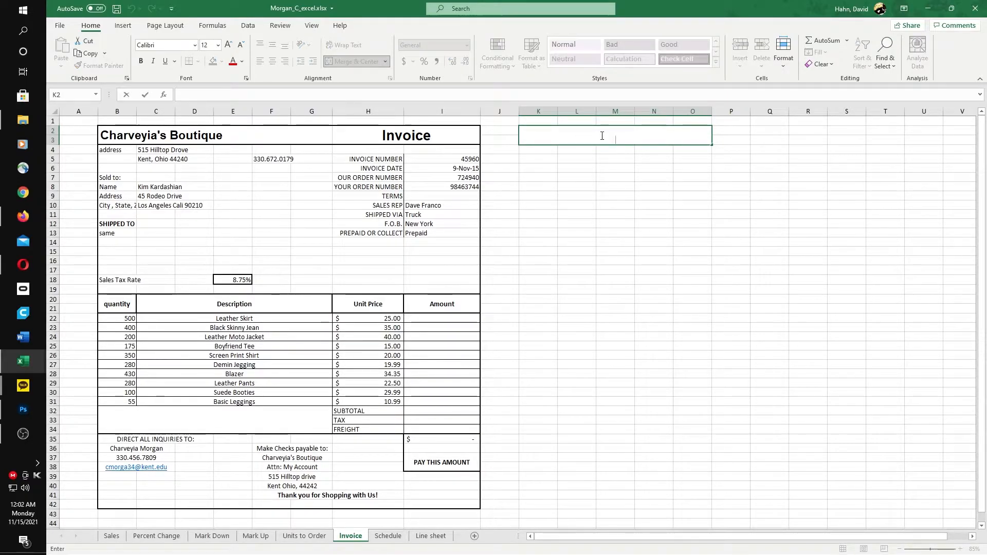
pyautogui.write('Daves Thin Crust and Fabrics')
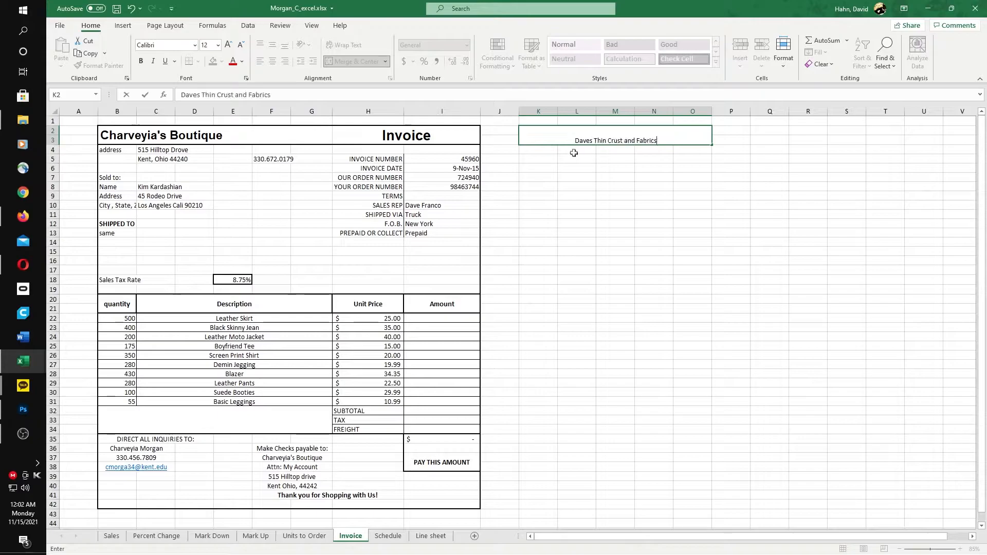
pyautogui.hotkey('ctrl', 'Return')
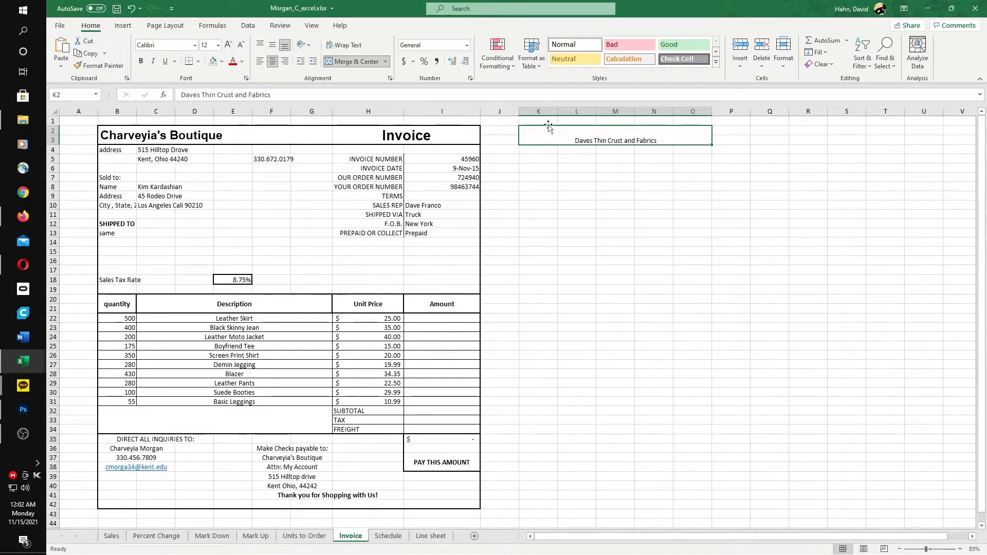
# - Format the new company title with middle vertical alignment, font size 18 and the Adobe Gothic Std B font
pyautogui.click(273, 46)
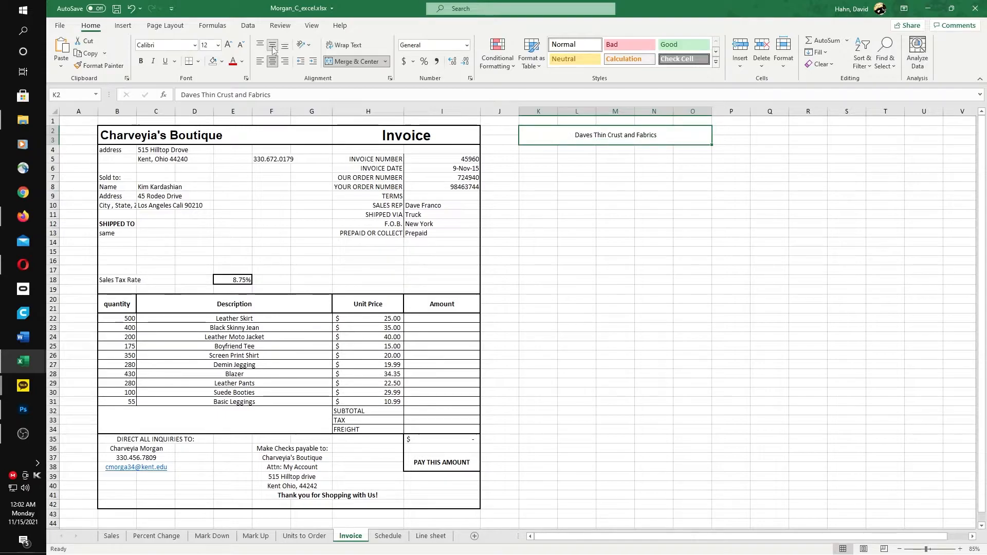
pyautogui.click(218, 45)
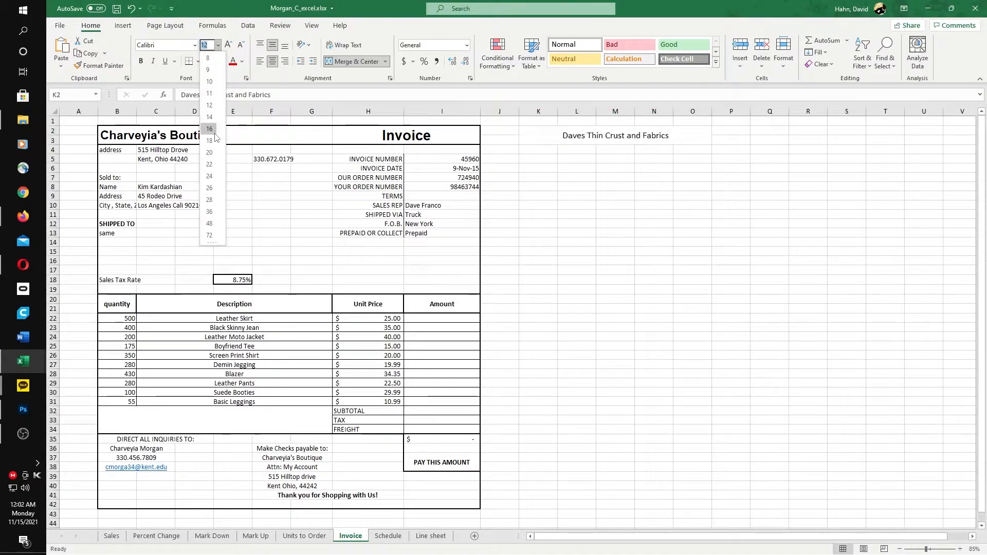
pyautogui.click(211, 140)
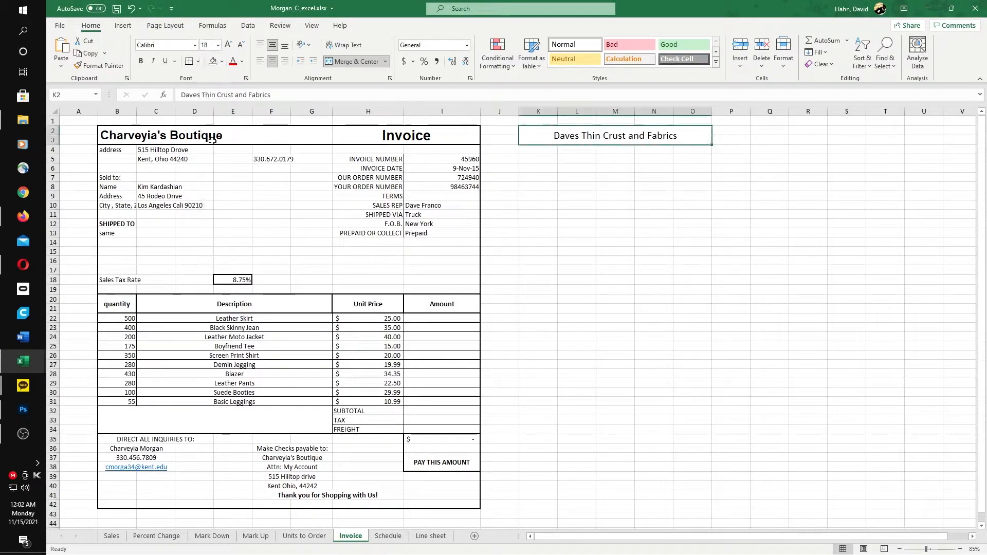
pyautogui.click(194, 46)
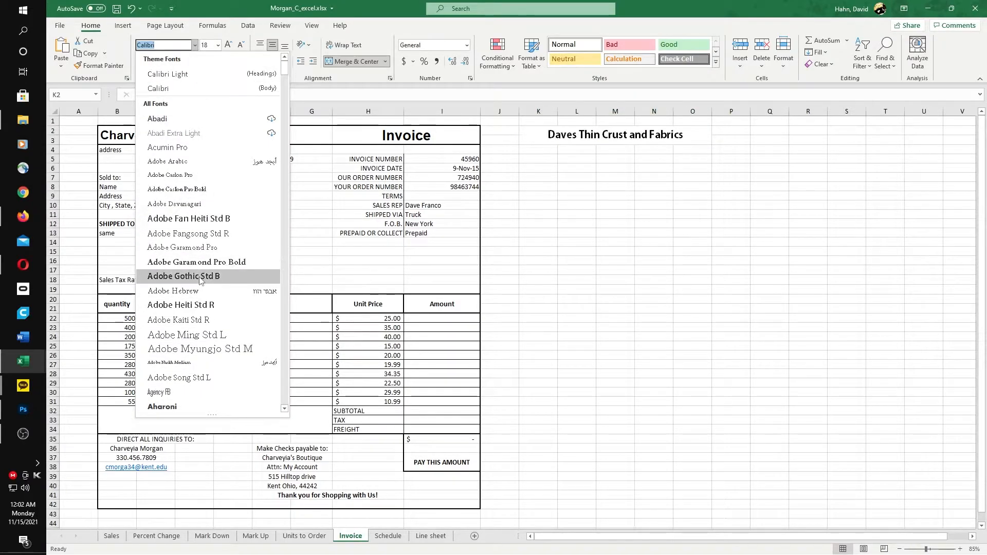
pyautogui.click(184, 277)
pyautogui.click(551, 192)
pyautogui.click(637, 138)
# - Merge and center P2:R3 beside the company title and enter the heading "INVOICE" in capitals
pyautogui.click(352, 139)
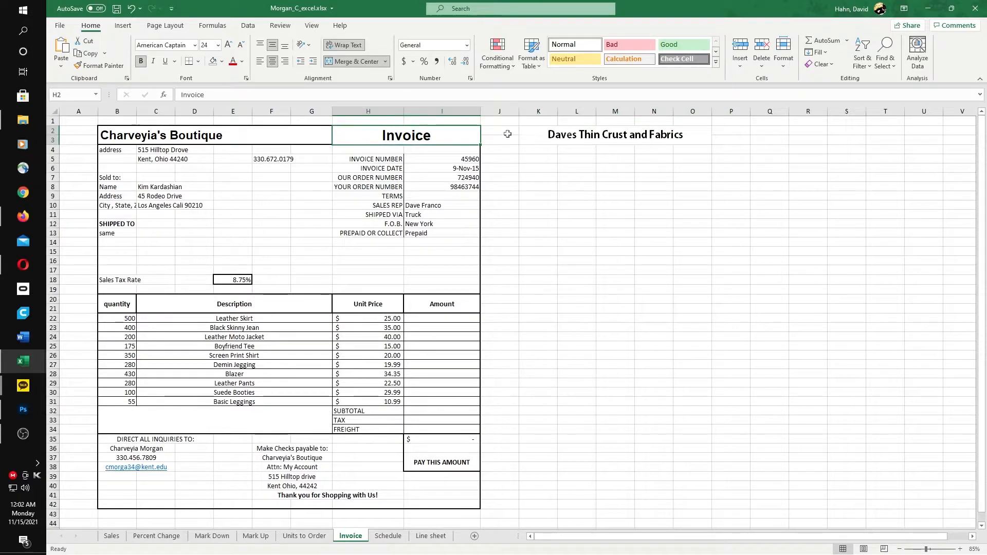
pyautogui.click(724, 130)
pyautogui.moveTo(733, 138); pyautogui.dragTo(813, 140)
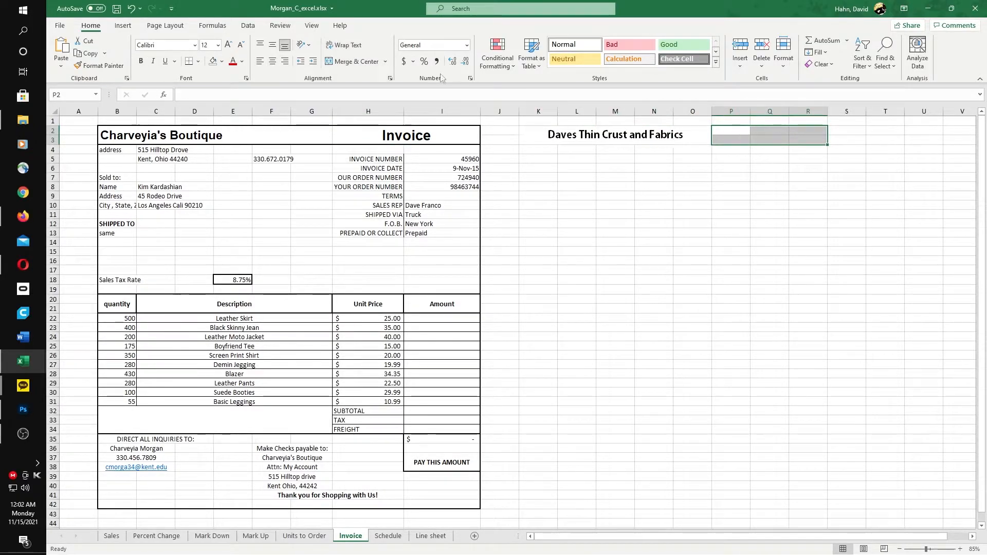
pyautogui.click(354, 61)
pyautogui.doubleClick(787, 137)
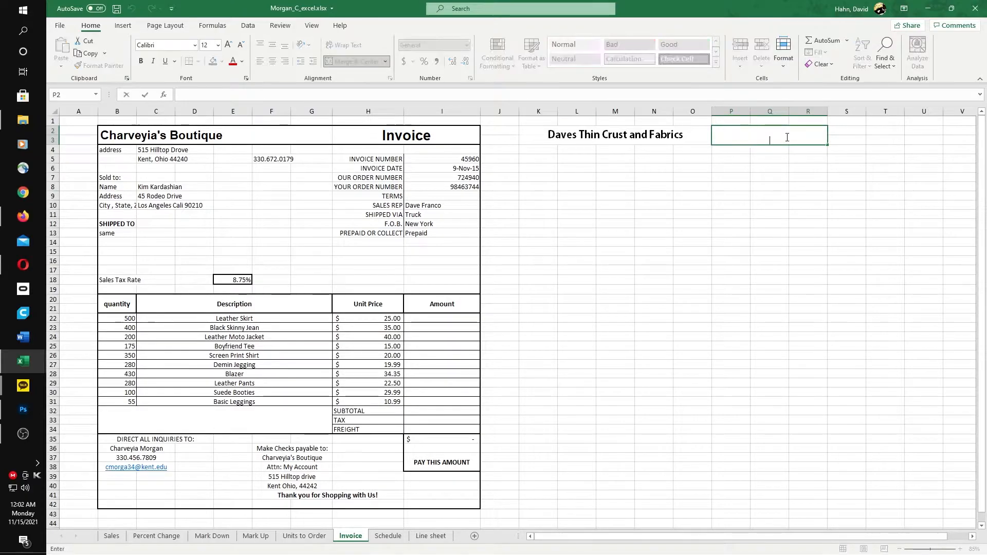
pyautogui.write('invoice')
pyautogui.press('BackSpace')
pyautogui.press('BackSpace')
pyautogui.press('BackSpace')
pyautogui.press('BackSpace')
pyautogui.press('BackSpace')
pyautogui.write('INVOICE')
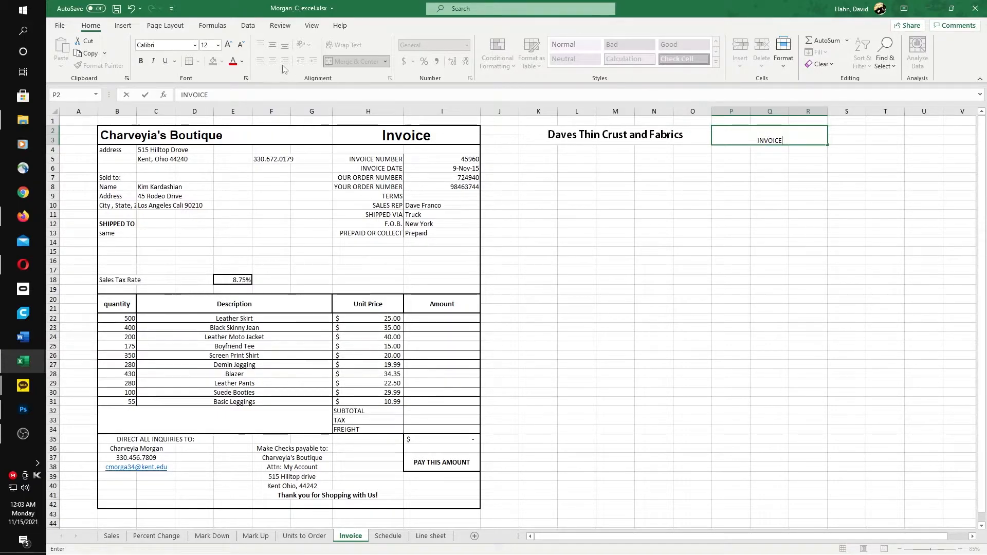
pyautogui.hotkey('ctrl', 'Return')
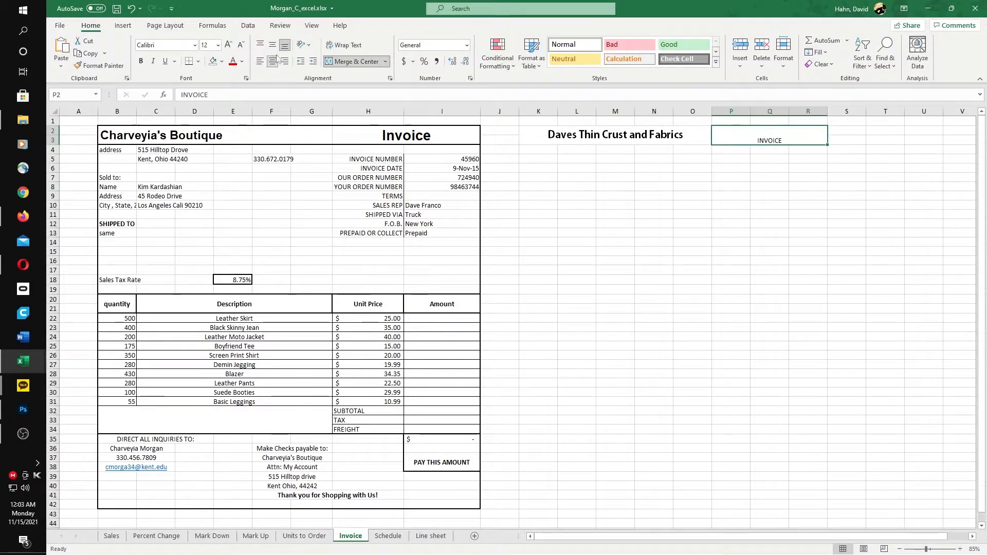
# - Format the INVOICE heading with middle vertical alignment, font size 18 and the Adobe Gothic Std B font
pyautogui.click(273, 44)
pyautogui.click(218, 45)
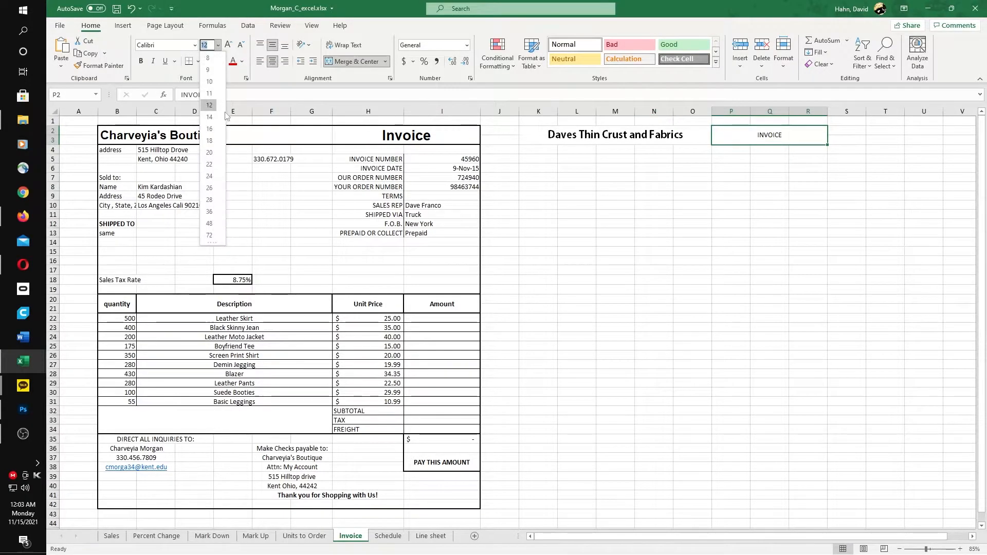
pyautogui.click(206, 142)
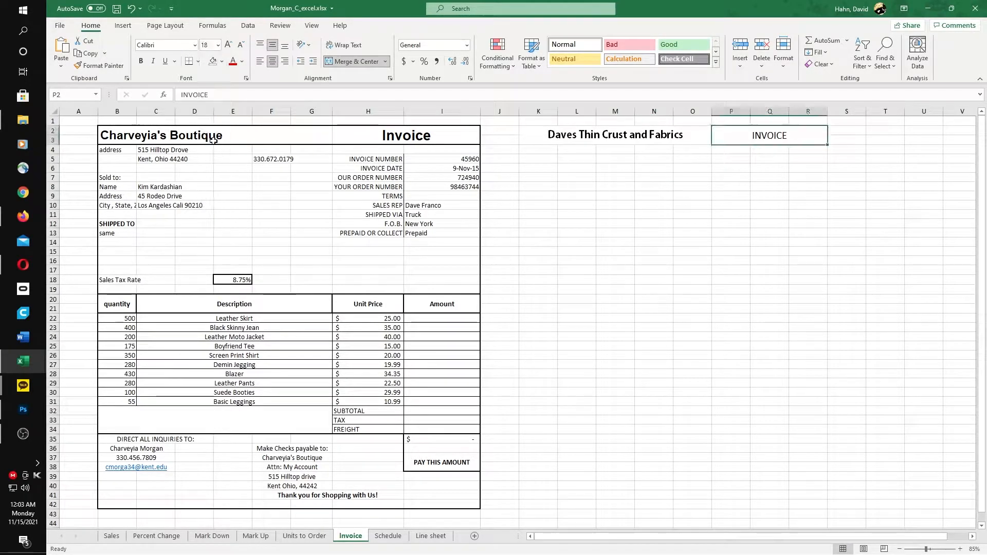
pyautogui.click(194, 45)
pyautogui.click(204, 277)
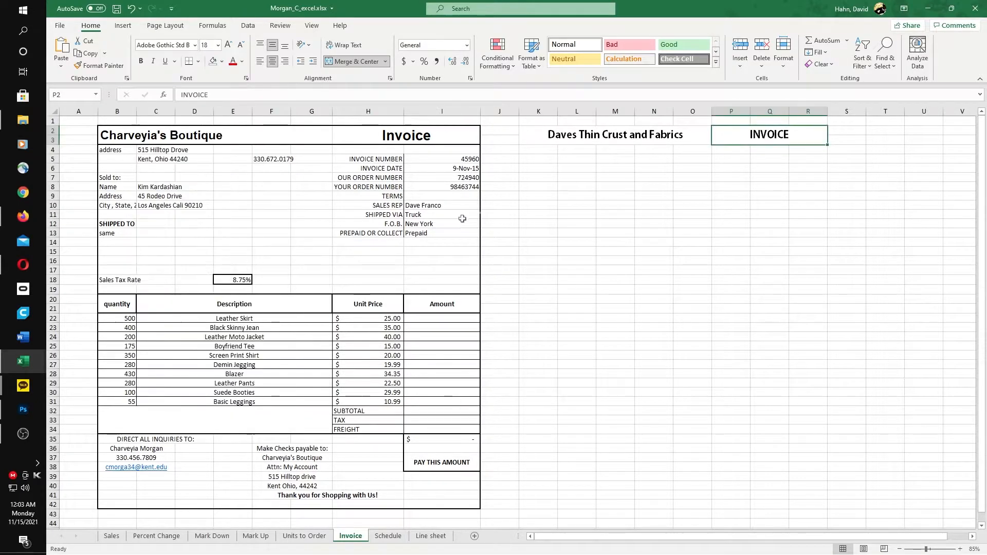
pyautogui.click(652, 162)
# - Apply thick outside borders around the new company title and INVOICE heading, range K2:R3
pyautogui.click(161, 136)
pyautogui.click(406, 135)
pyautogui.click(687, 136)
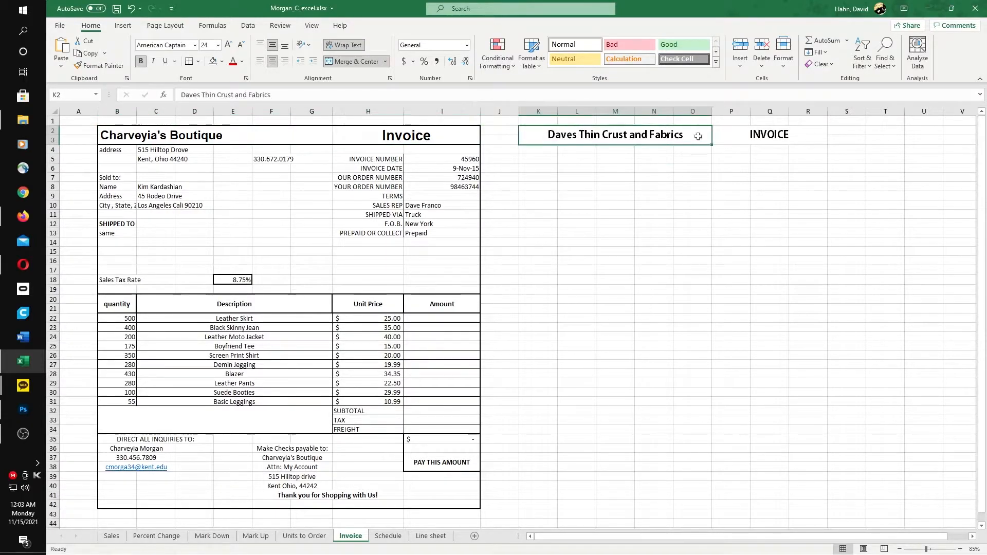
pyautogui.moveTo(687, 136); pyautogui.dragTo(770, 134)
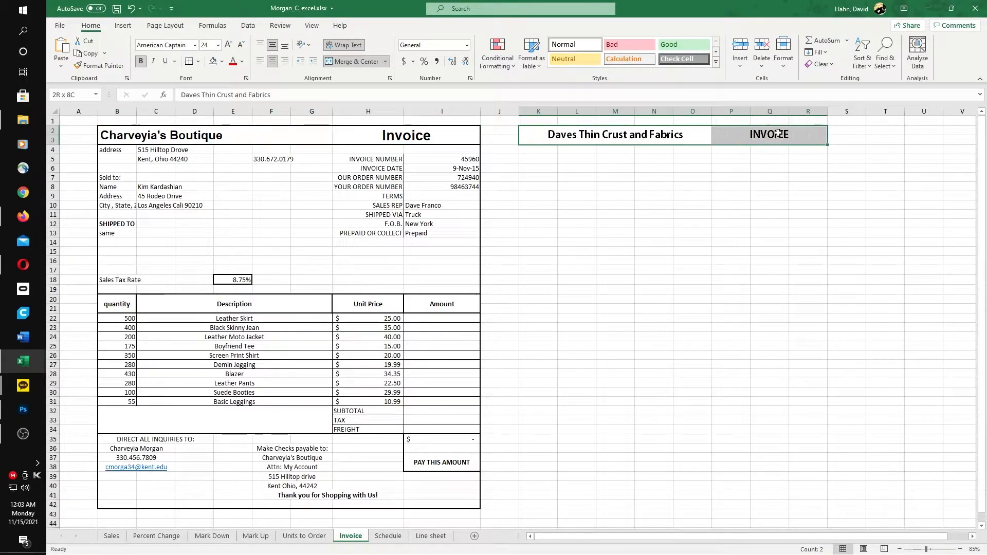
pyautogui.click(198, 61)
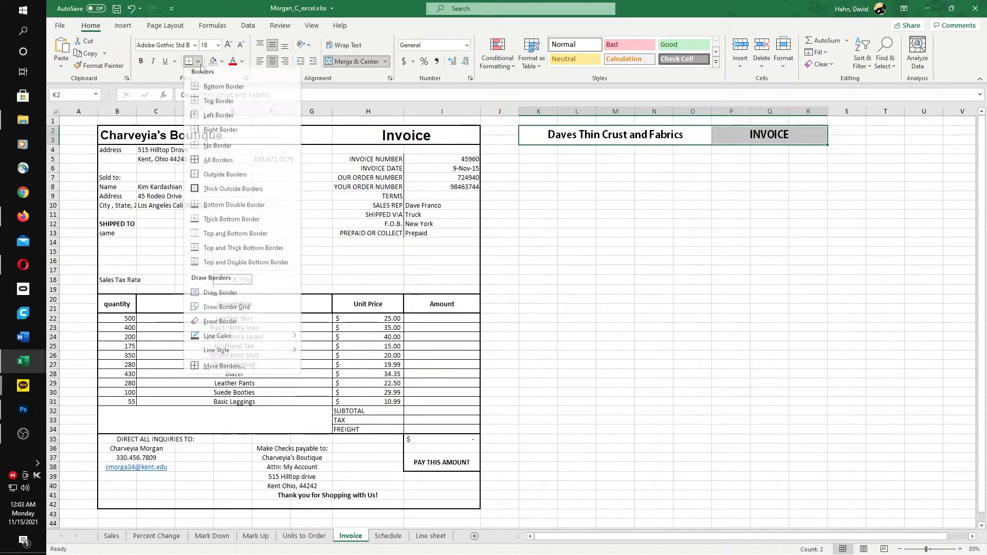
pyautogui.click(216, 195)
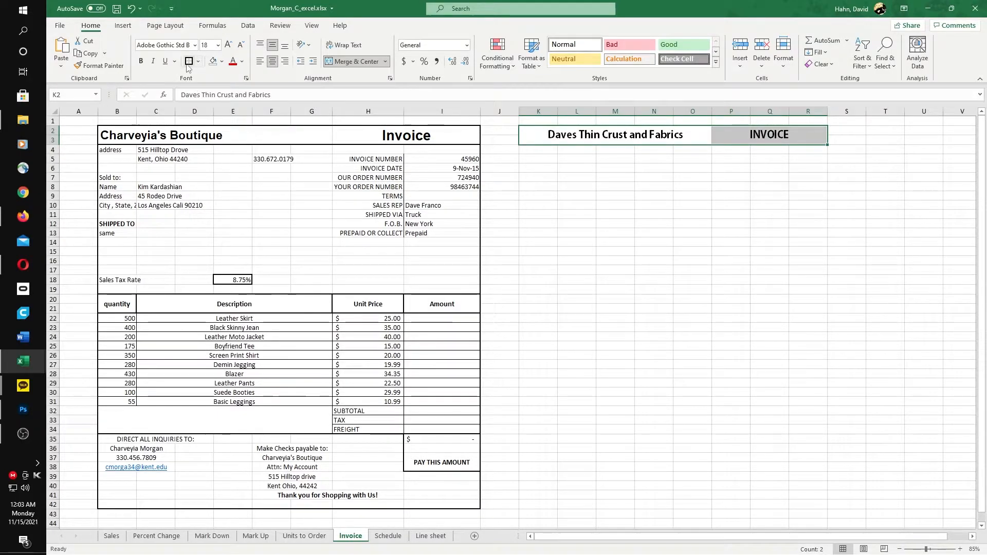
pyautogui.click(198, 61)
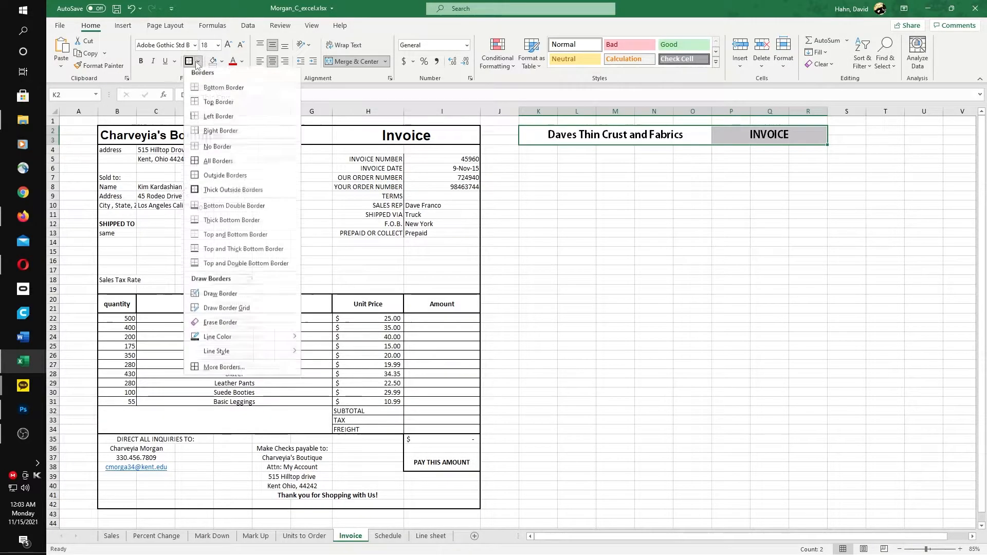
pyautogui.click(198, 62)
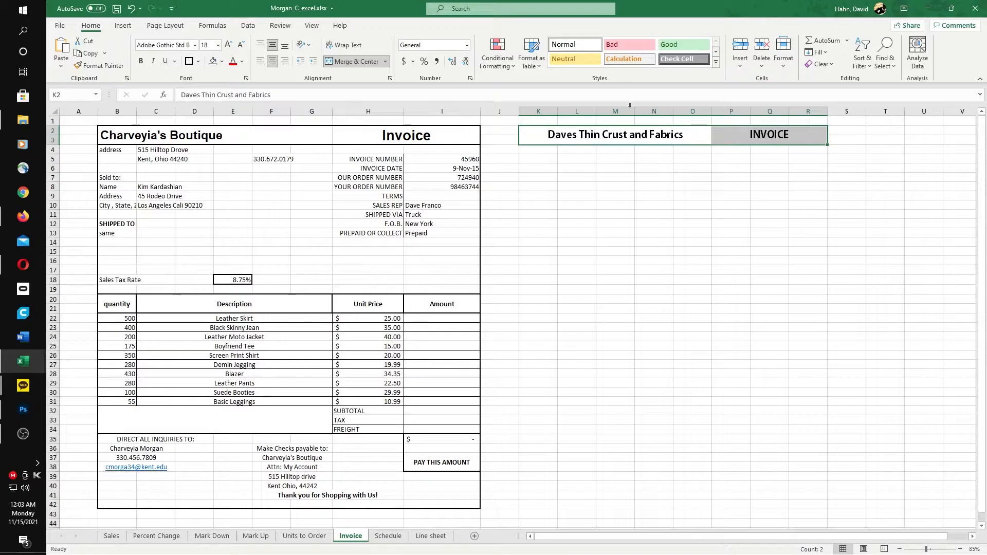
pyautogui.moveTo(713, 4); pyautogui.dragTo(353, 76)
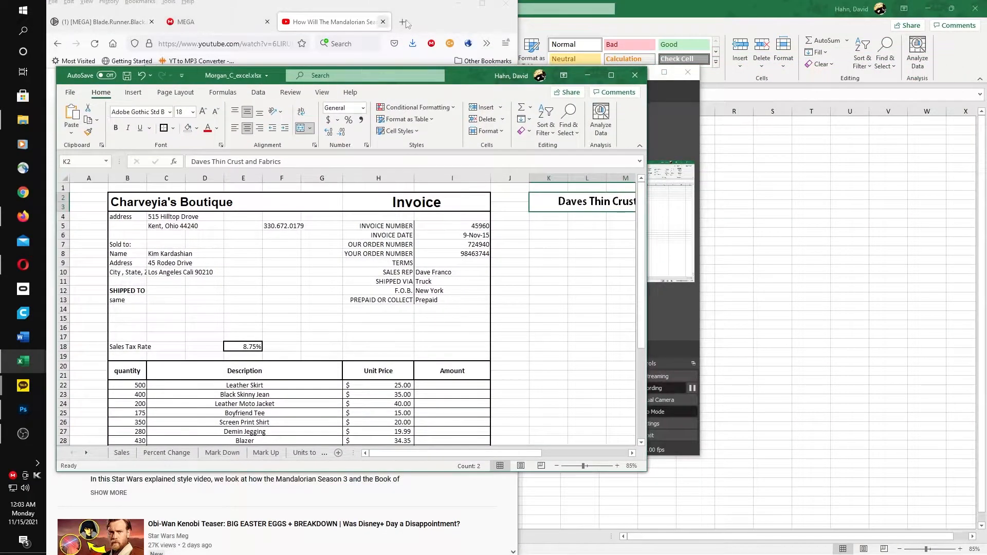
pyautogui.click(465, 5)
pyautogui.doubleClick(465, 71)
pyautogui.click(537, 225)
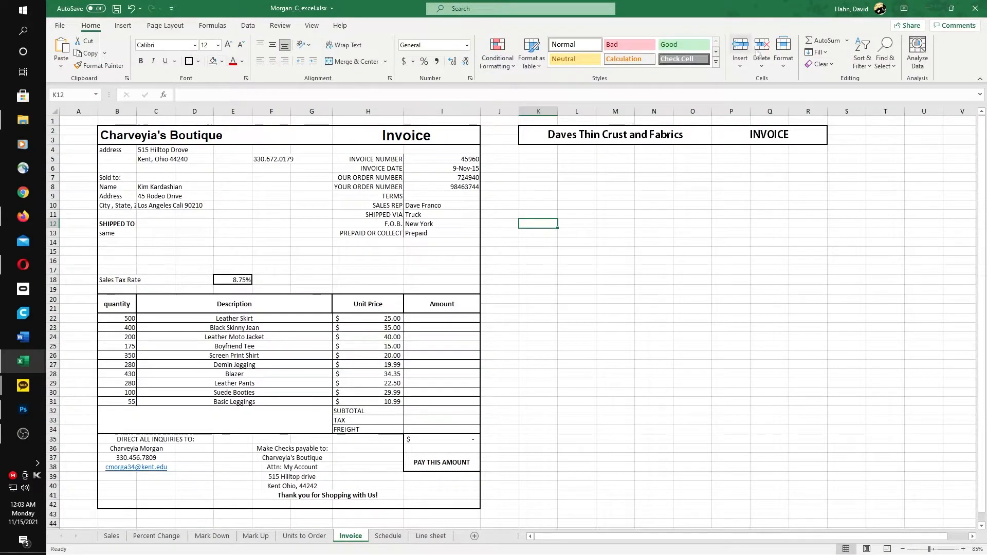
pyautogui.click(616, 187)
# - Examine the extent of the sample invoice's address and order details block, range B4:I19
pyautogui.moveTo(135, 153)
pyautogui.mouseDown()
pyautogui.moveTo(398, 288)
pyautogui.moveTo(436, 287)
pyautogui.mouseUp()
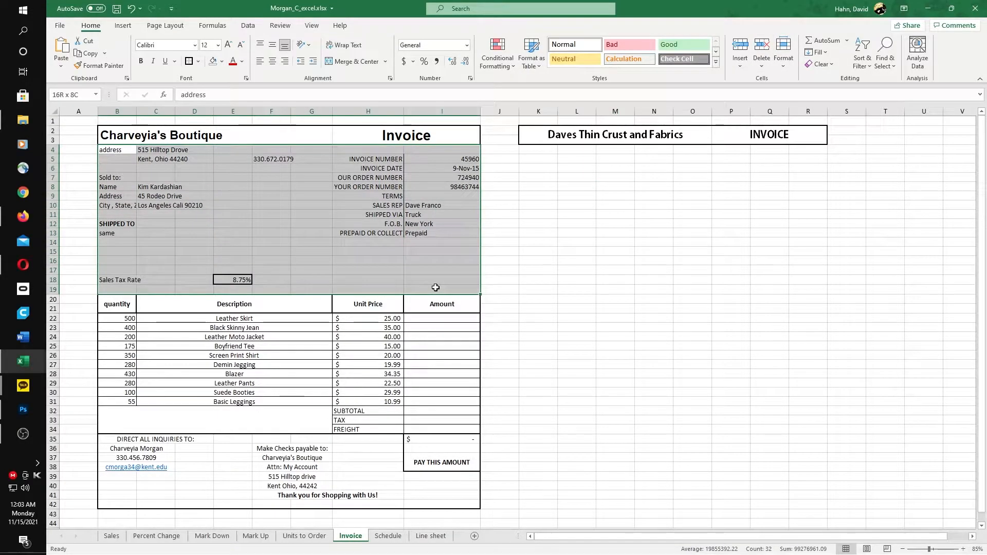
pyautogui.click(115, 159)
pyautogui.click(110, 148)
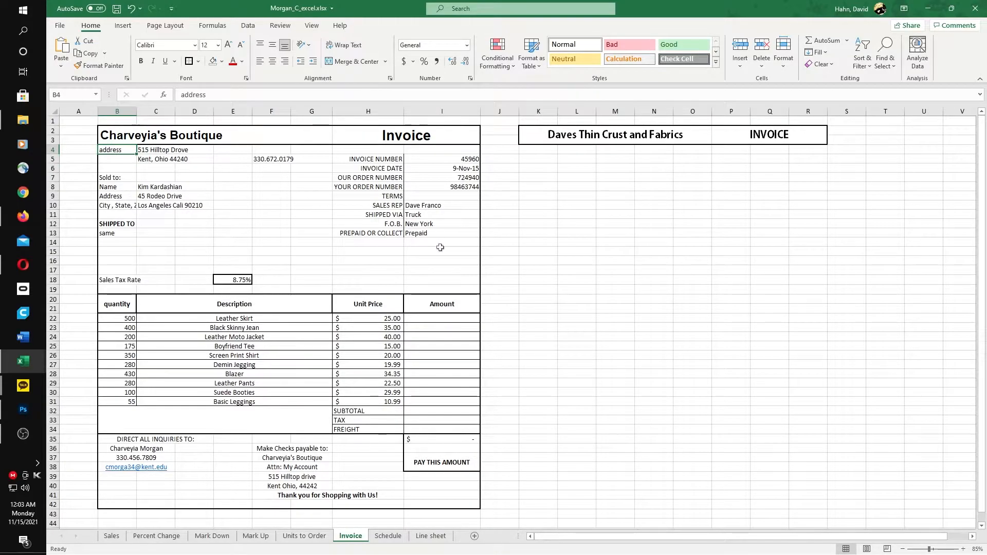
pyautogui.click(451, 292)
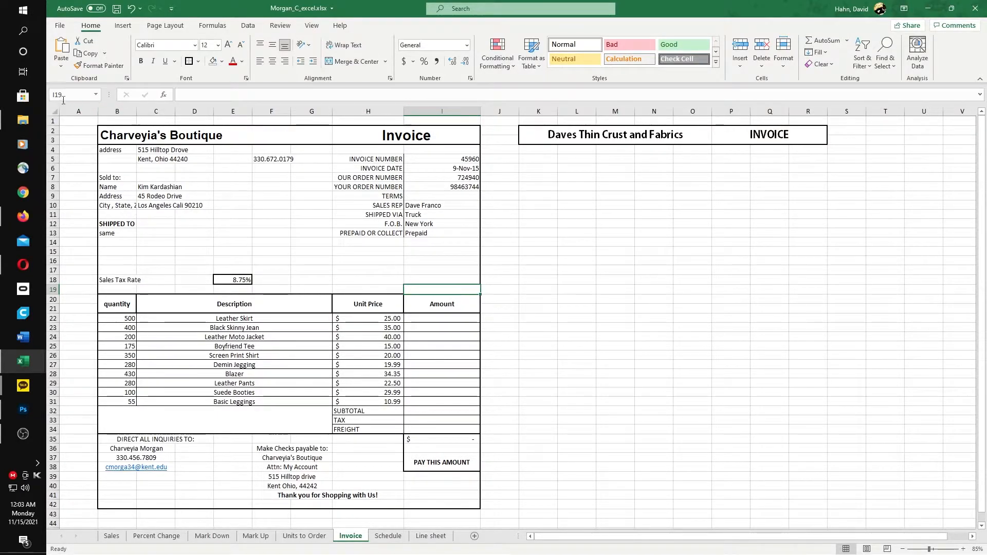
pyautogui.click(114, 150)
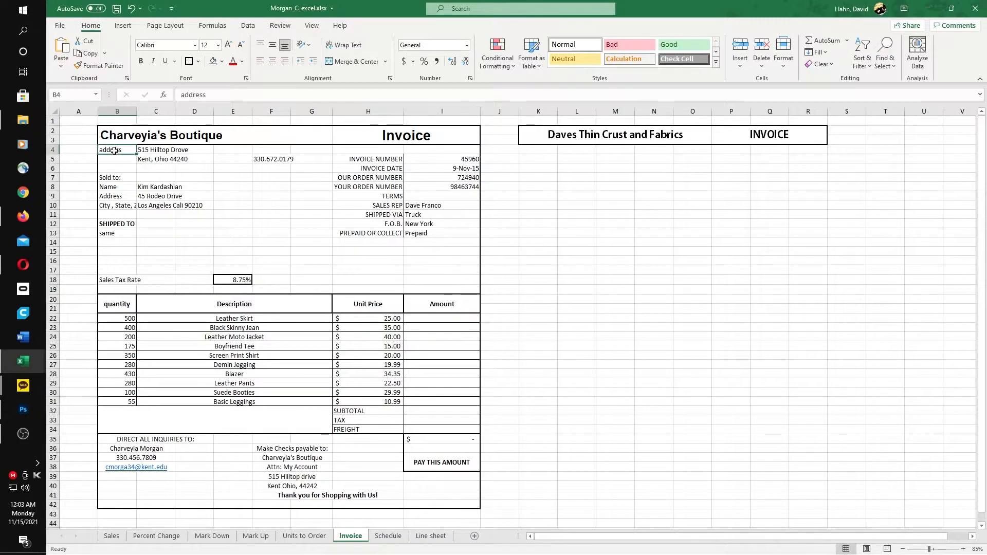
pyautogui.click(422, 293)
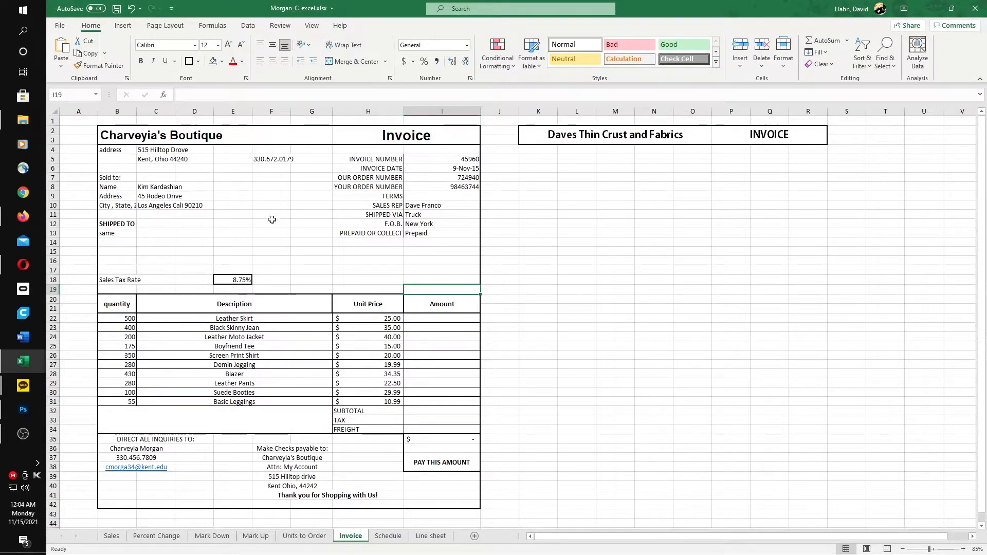
pyautogui.moveTo(114, 150); pyautogui.dragTo(425, 288)
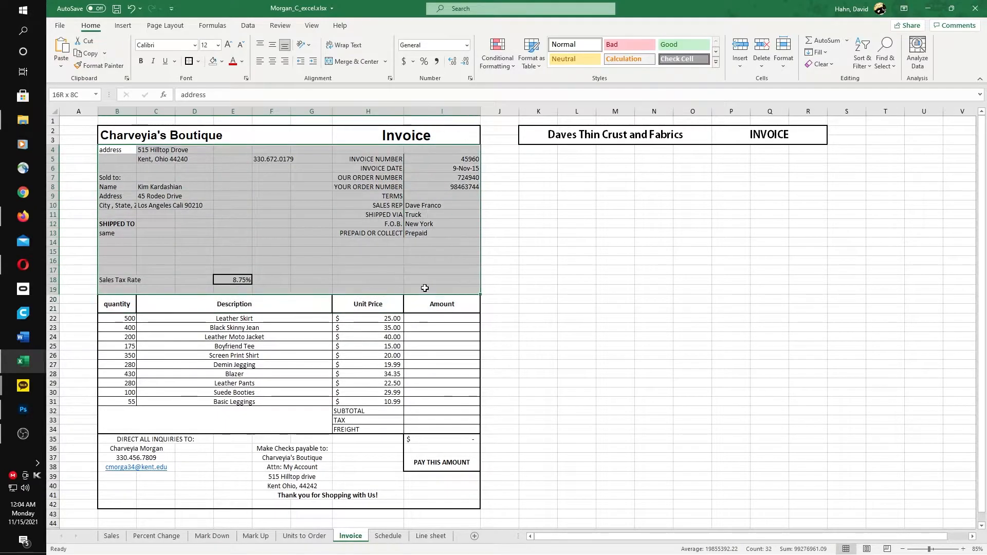
pyautogui.click(163, 179)
# - Examine the sample invoice's address, phone, sold-to, shipped-to and sales rep cells to see which details the layout needs
pyautogui.moveTo(147, 149); pyautogui.dragTo(157, 206)
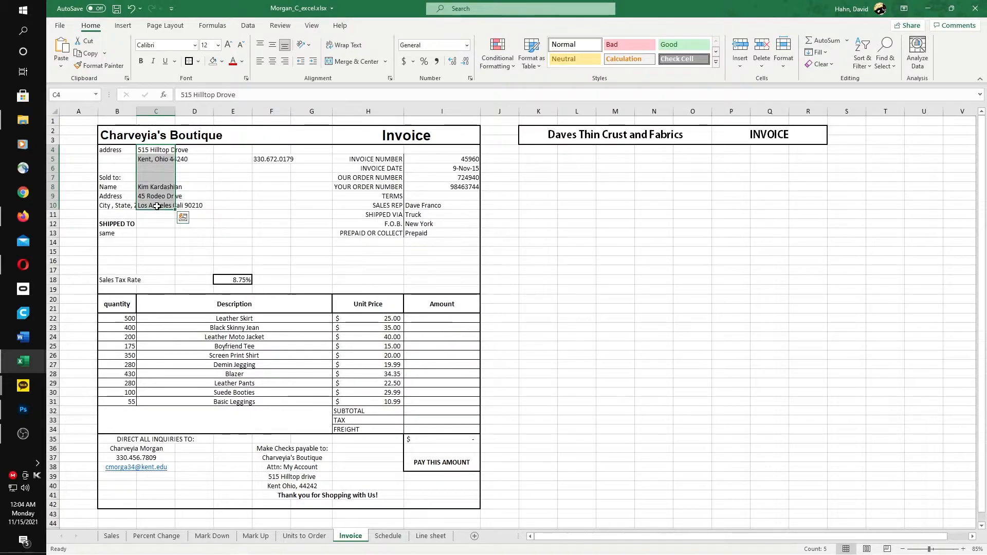
pyautogui.click(369, 214)
pyautogui.click(423, 206)
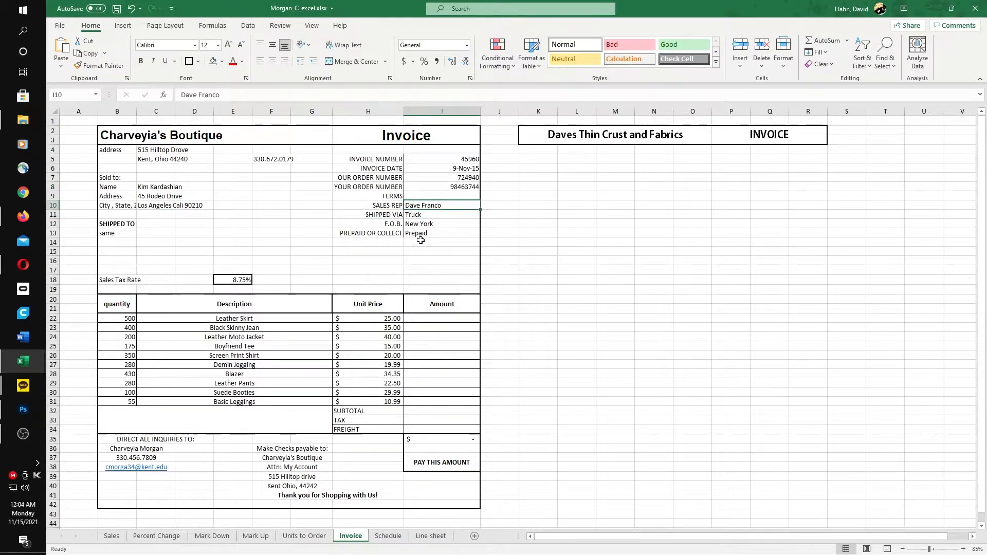
pyautogui.click(145, 188)
pyautogui.moveTo(153, 198); pyautogui.dragTo(204, 199)
pyautogui.click(258, 168)
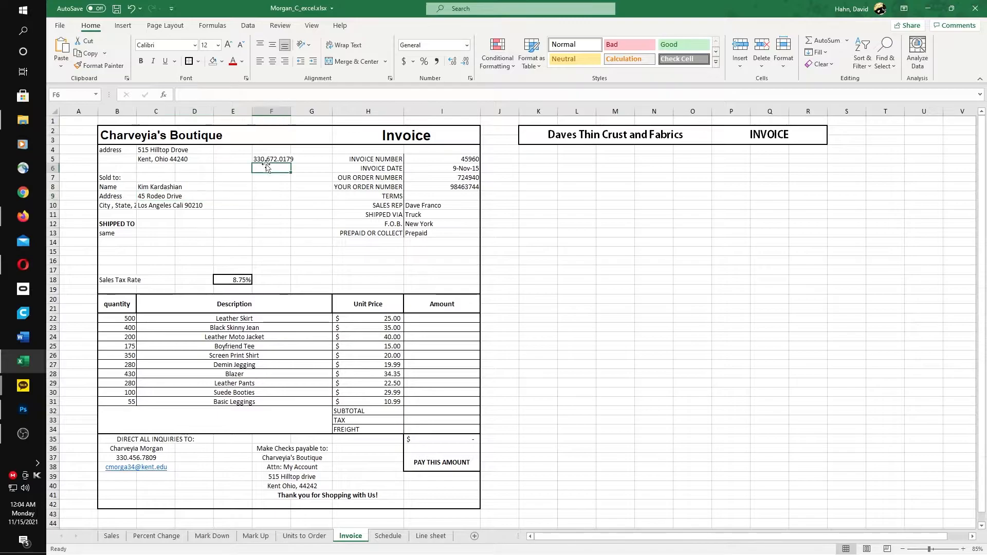
pyautogui.click(208, 235)
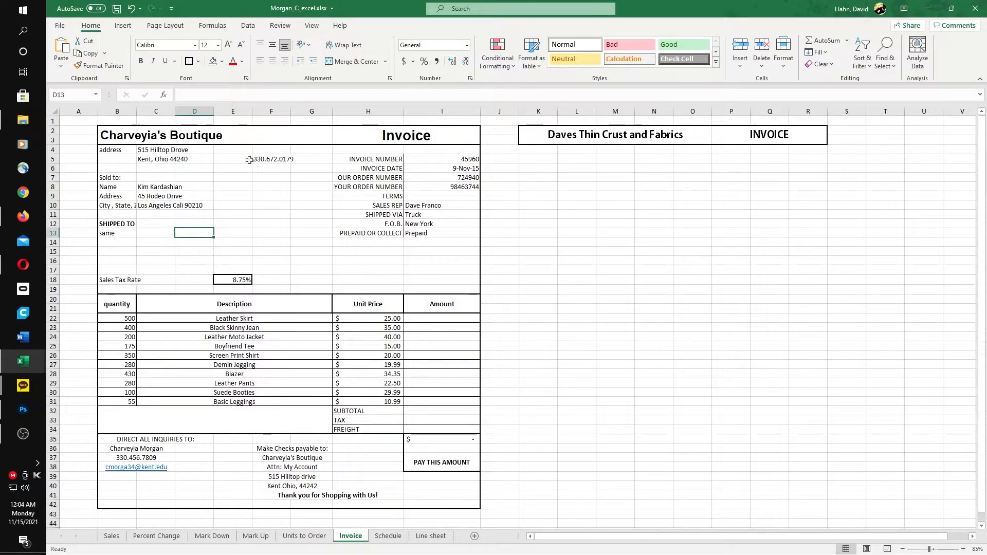
pyautogui.click(125, 152)
pyautogui.click(148, 162)
pyautogui.click(127, 188)
pyautogui.click(146, 196)
pyautogui.click(132, 206)
pyautogui.click(123, 223)
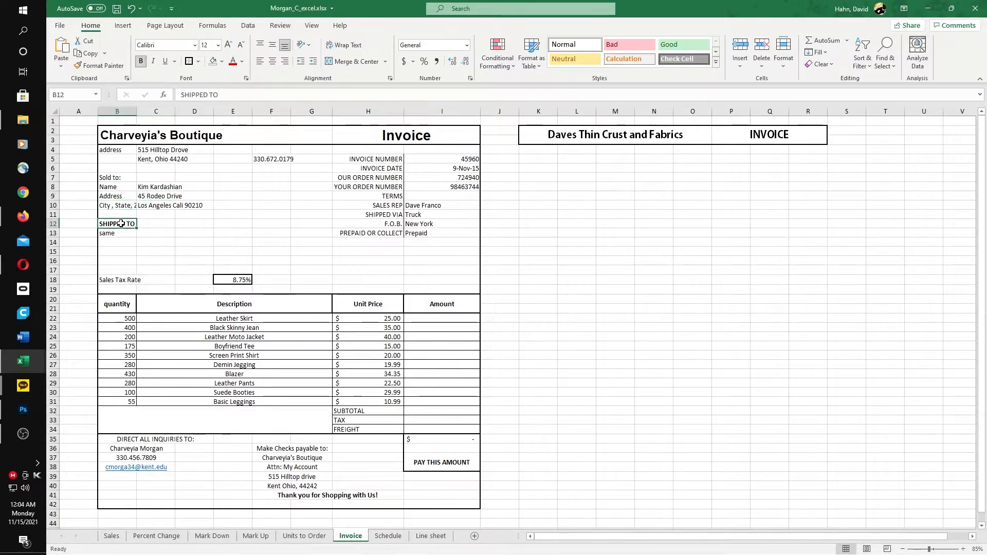
# - Try left alignment on the order detail labels in H5:H13 of the sample invoice, and restore their right alignment
pyautogui.moveTo(369, 160); pyautogui.dragTo(368, 233)
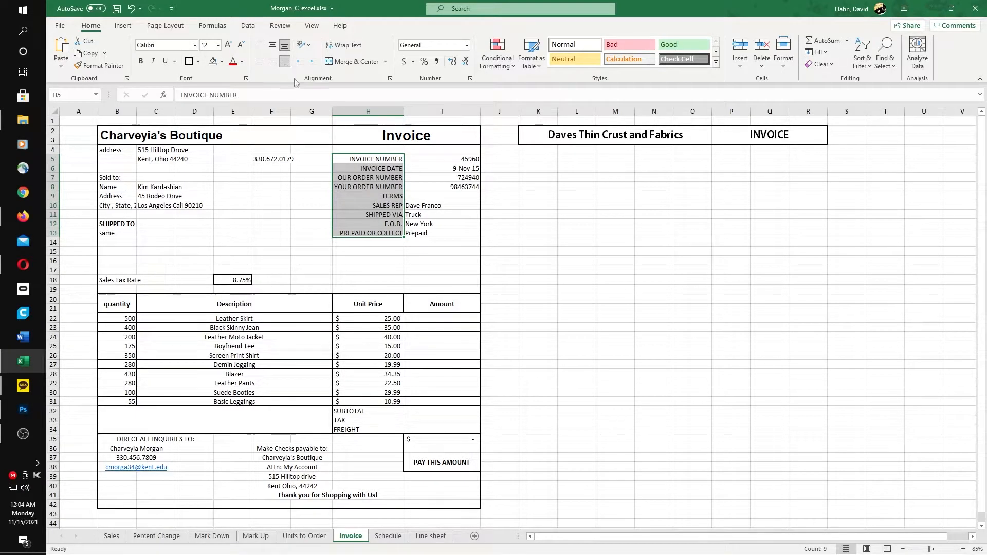
pyautogui.click(260, 61)
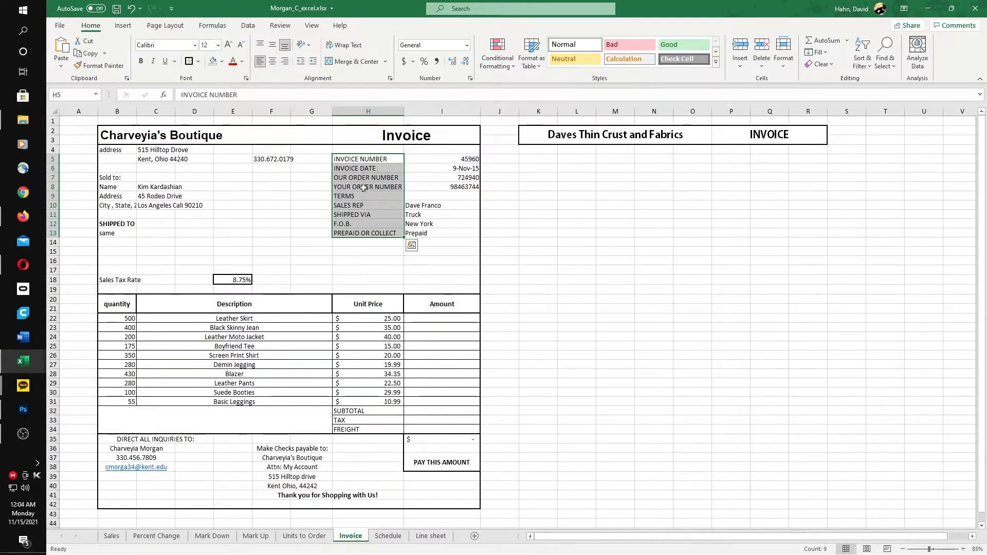
pyautogui.click(358, 179)
pyautogui.moveTo(352, 159); pyautogui.dragTo(339, 234)
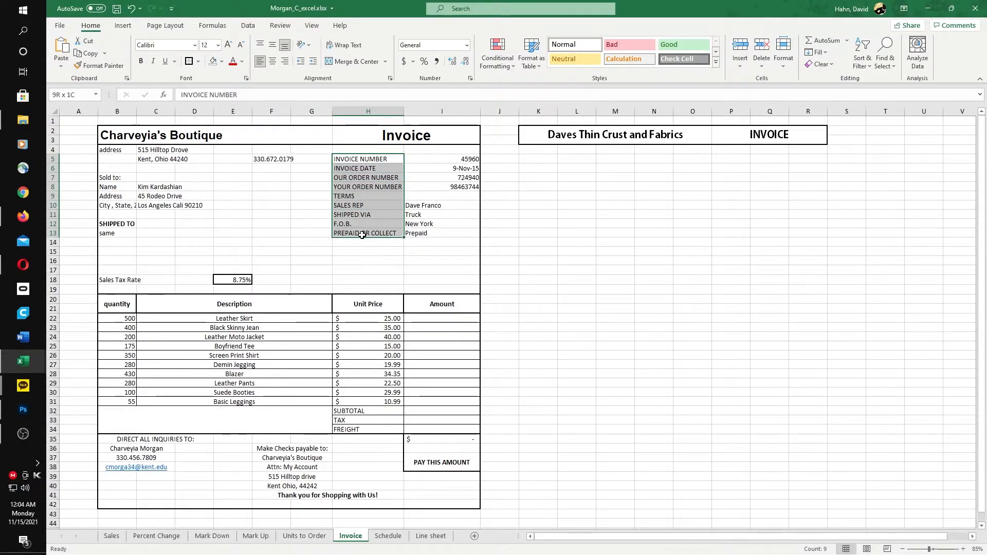
pyautogui.click(286, 61)
pyautogui.click(368, 196)
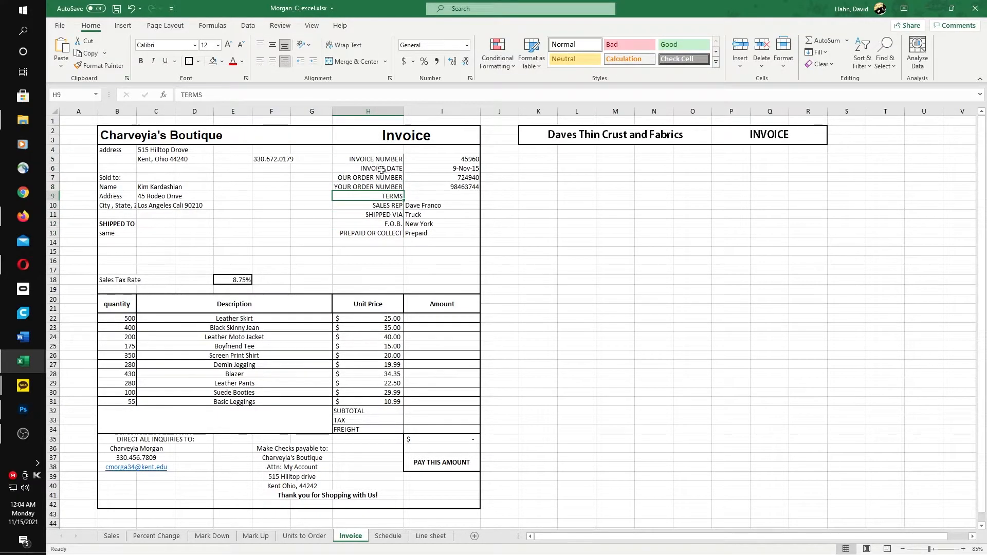
# - Left-align the invoice number, date and order number values in I5:I8 of the sample invoice
pyautogui.moveTo(442, 159); pyautogui.dragTo(447, 186)
pyautogui.click(261, 62)
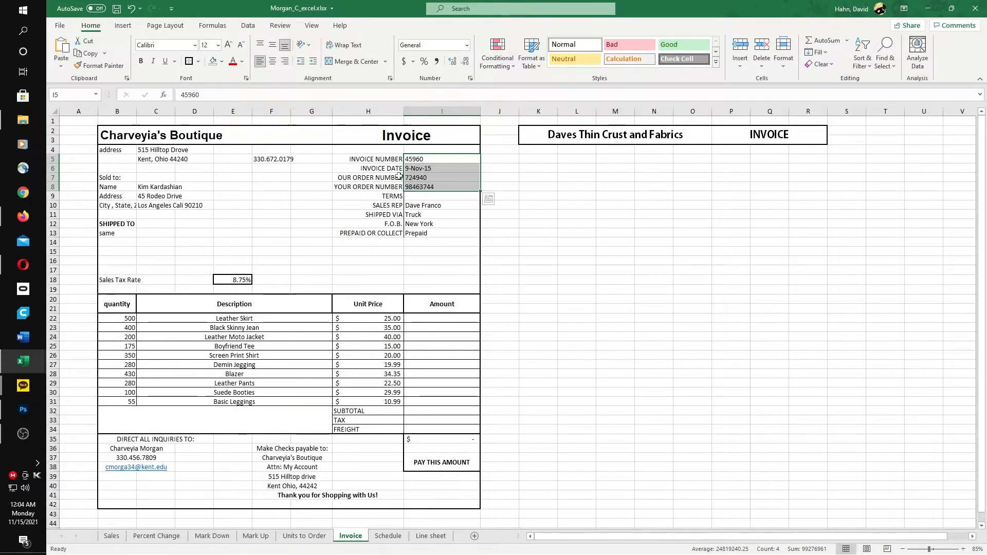
pyautogui.click(440, 243)
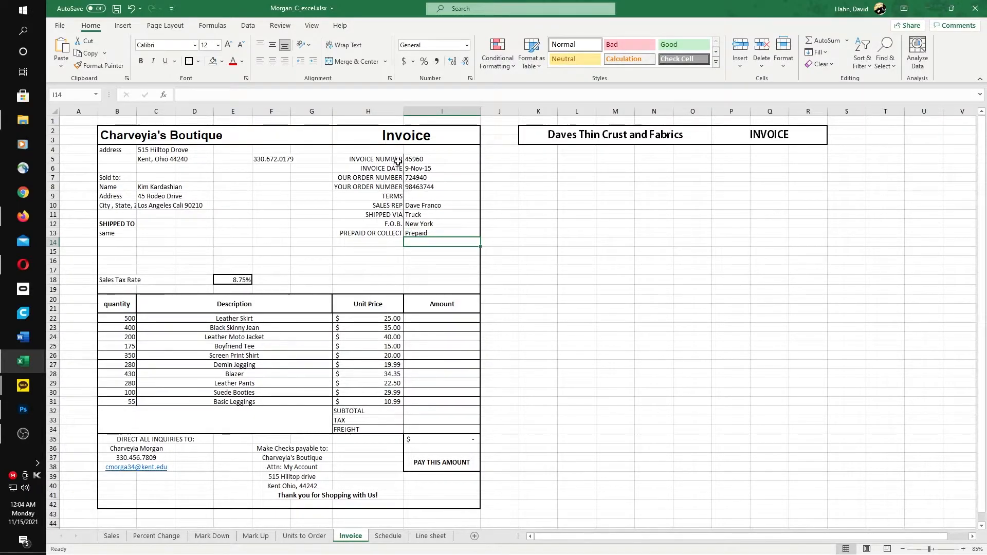
pyautogui.moveTo(398, 162); pyautogui.dragTo(399, 234)
pyautogui.click(429, 214)
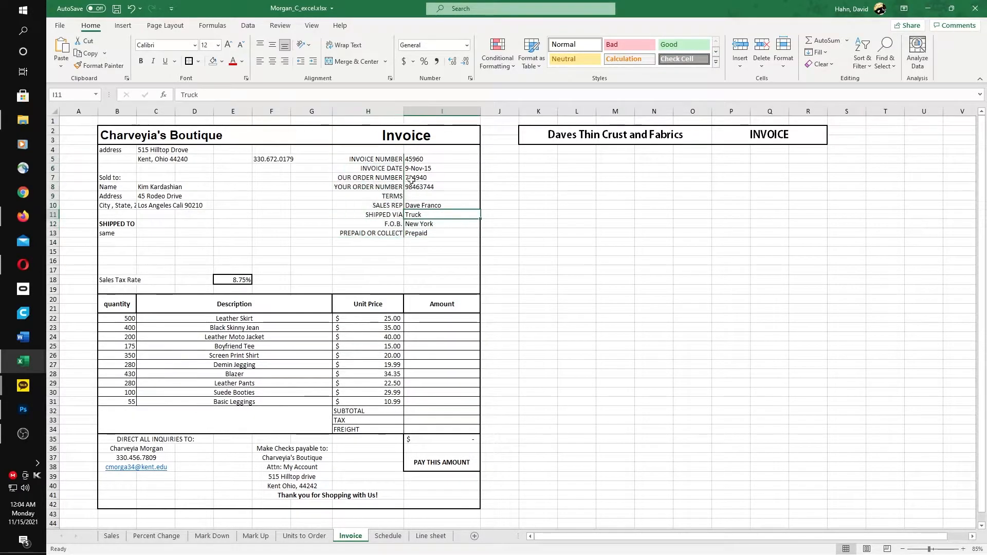
# - Fill the sample invoice's details block B4:I19 with white to hide its gridlines
pyautogui.moveTo(117, 150); pyautogui.dragTo(420, 287)
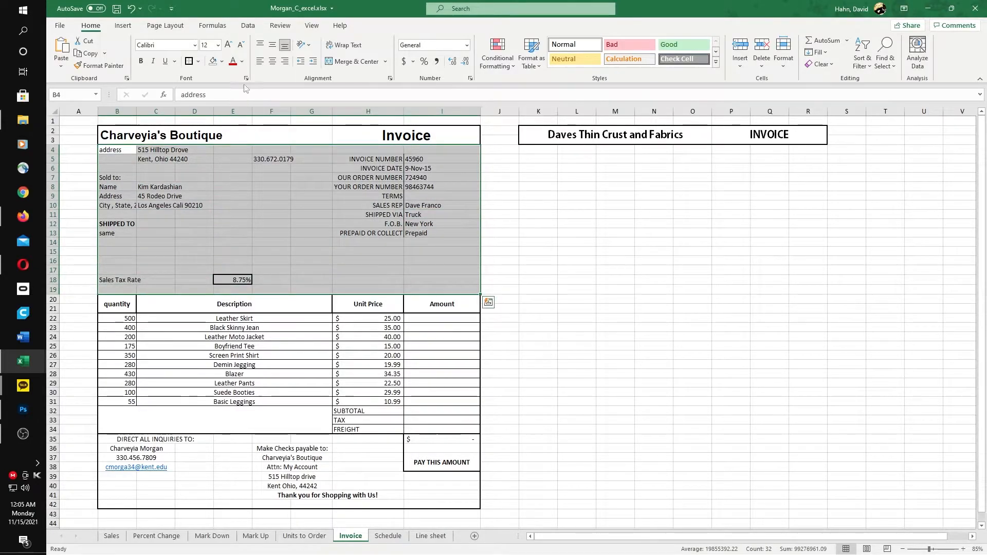
pyautogui.click(223, 62)
pyautogui.click(215, 119)
pyautogui.click(272, 209)
pyautogui.click(517, 241)
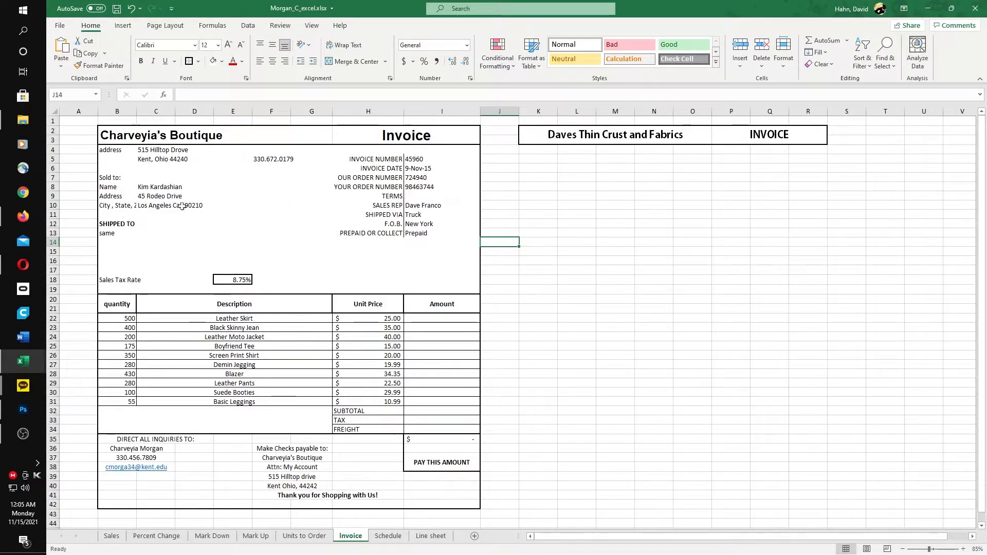
# - Apply all borders to the sample invoice's details block B4:I19
pyautogui.moveTo(105, 149); pyautogui.dragTo(433, 293)
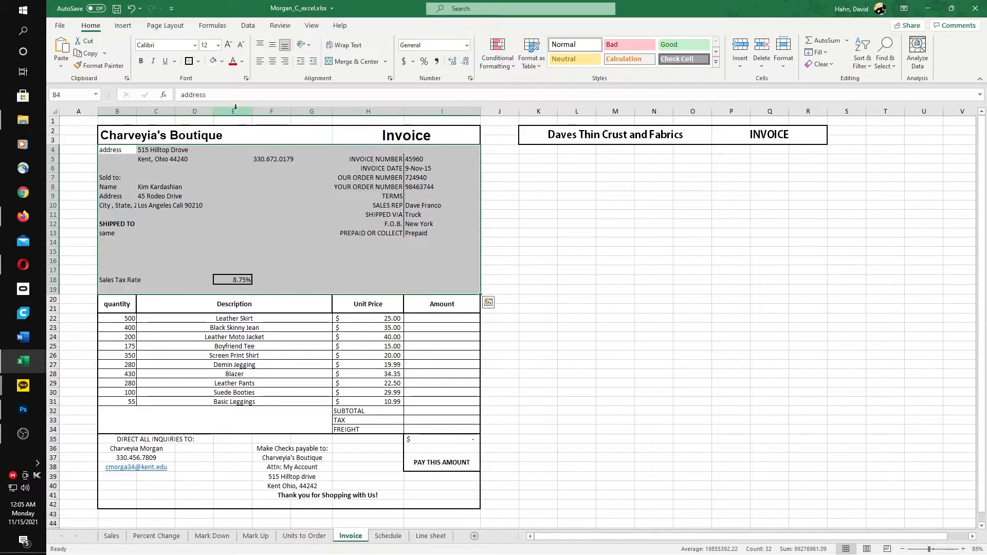
pyautogui.click(198, 63)
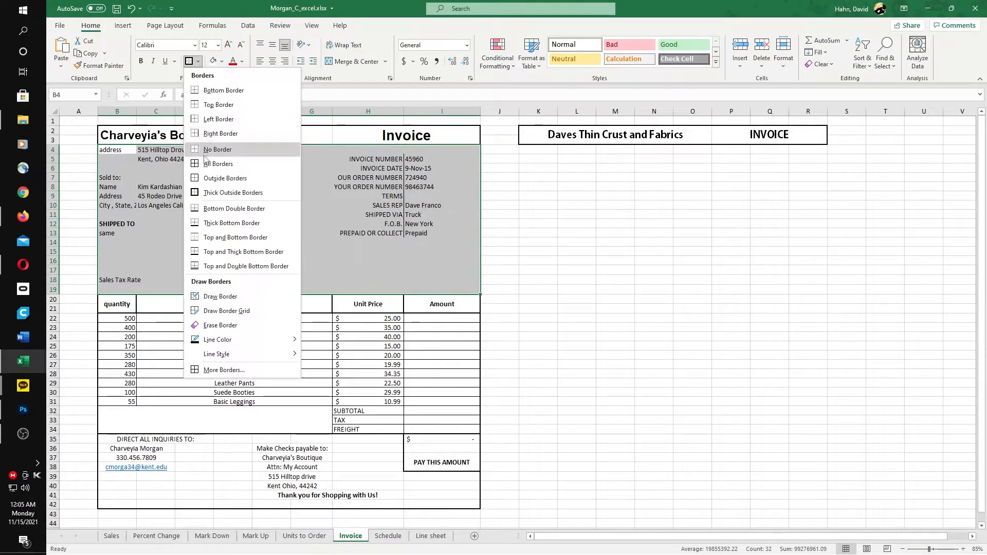
pyautogui.click(218, 164)
pyautogui.click(370, 215)
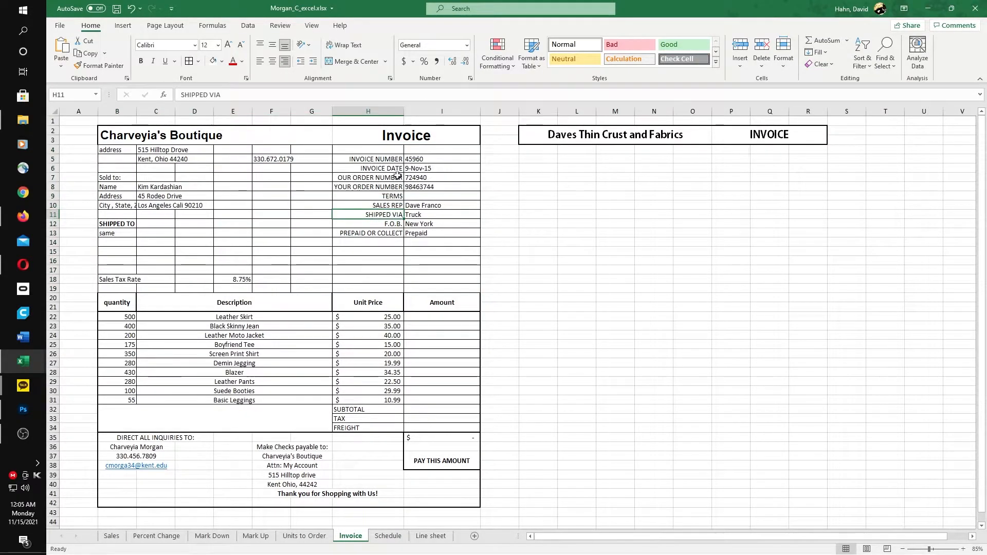
pyautogui.moveTo(387, 159); pyautogui.dragTo(381, 231)
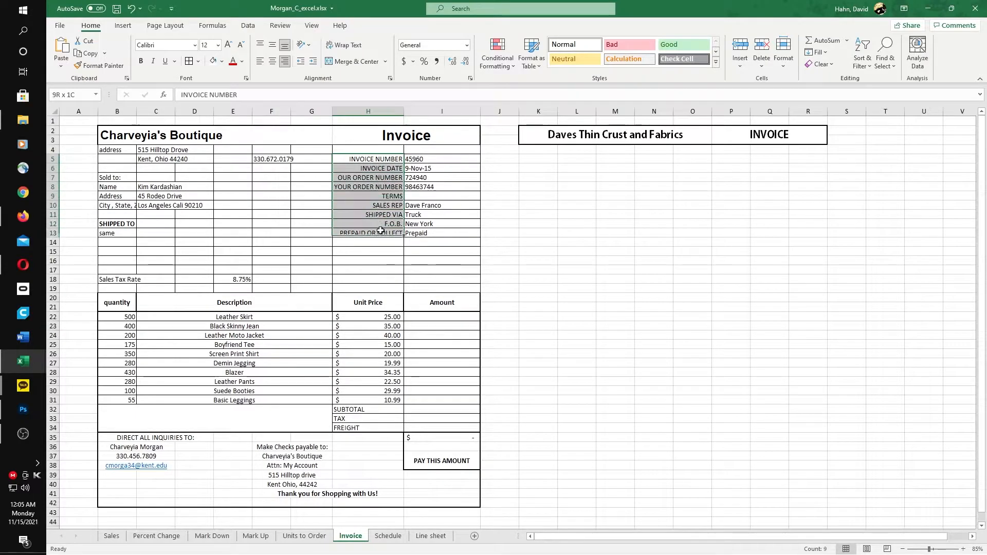
# - Remove every border from the sample invoice's details block B4:I19
pyautogui.moveTo(118, 150); pyautogui.dragTo(478, 291)
pyautogui.click(198, 61)
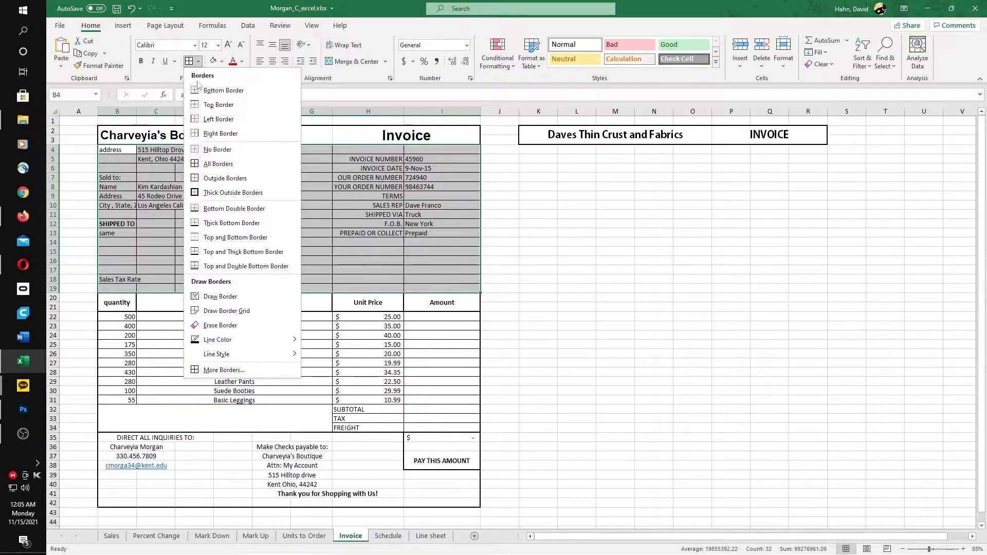
pyautogui.click(217, 149)
pyautogui.click(376, 224)
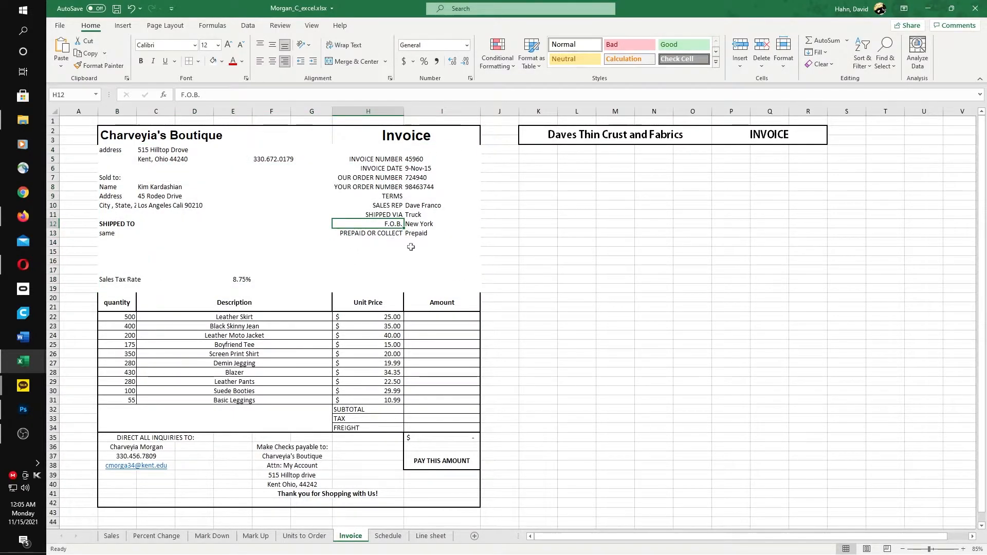
# - Add a right border to the order detail labels in H5:H13, from INVOICE NUMBER to PREPAID OR COLLECT
pyautogui.moveTo(381, 160); pyautogui.dragTo(390, 234)
pyautogui.click(433, 233)
pyautogui.moveTo(383, 159); pyautogui.dragTo(389, 234)
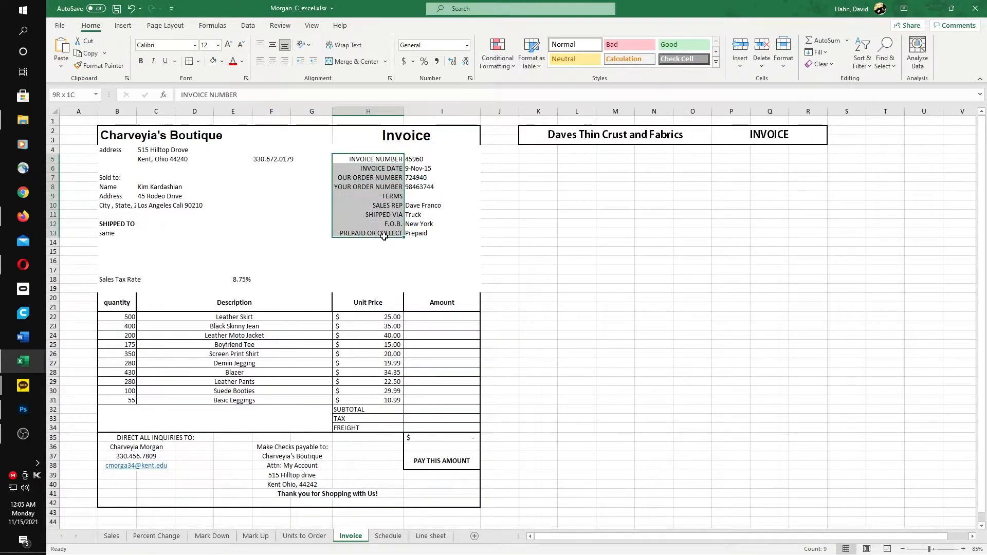
pyautogui.click(198, 62)
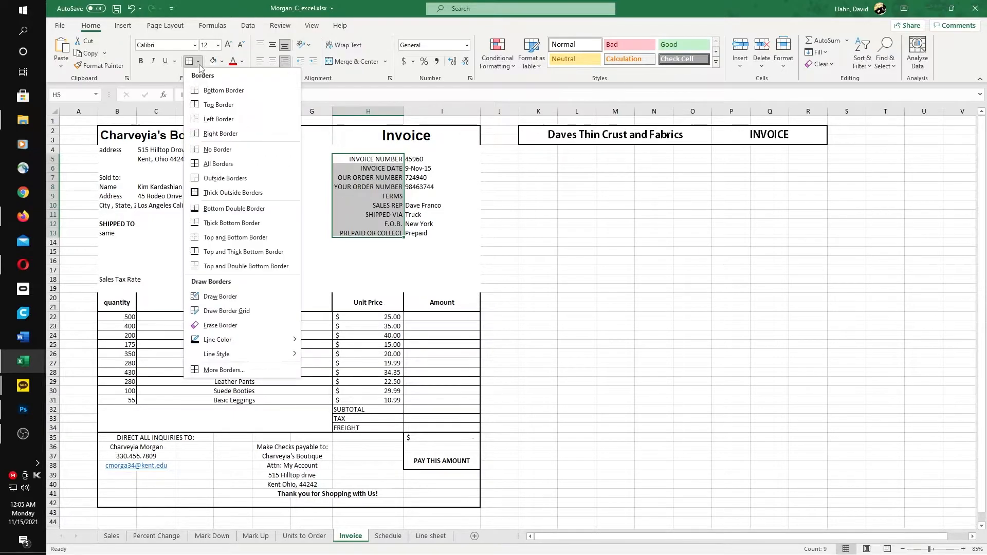
pyautogui.click(220, 133)
pyautogui.click(396, 242)
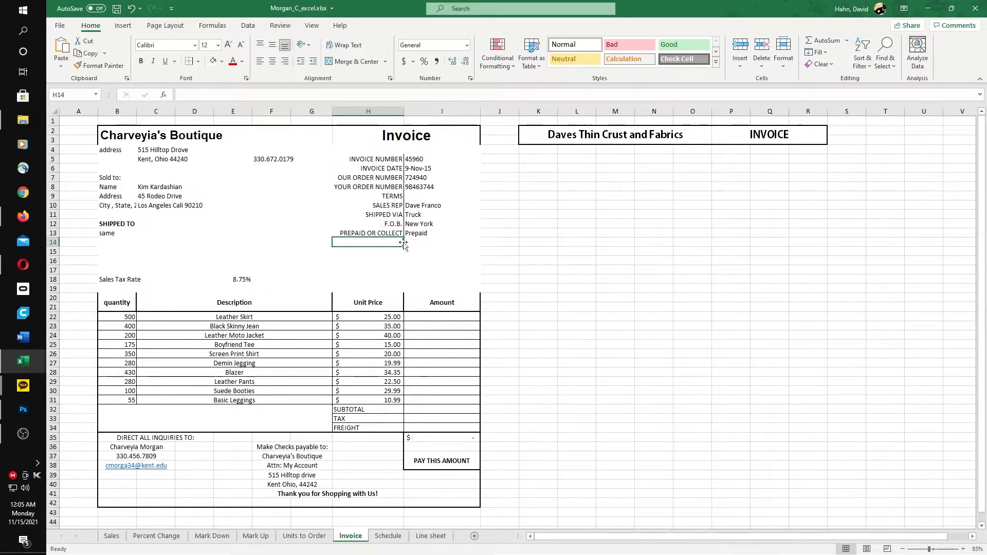
# - Add a right border to the order detail values in I5:I13 of the sample invoice
pyautogui.moveTo(417, 160); pyautogui.dragTo(418, 234)
pyautogui.click(198, 61)
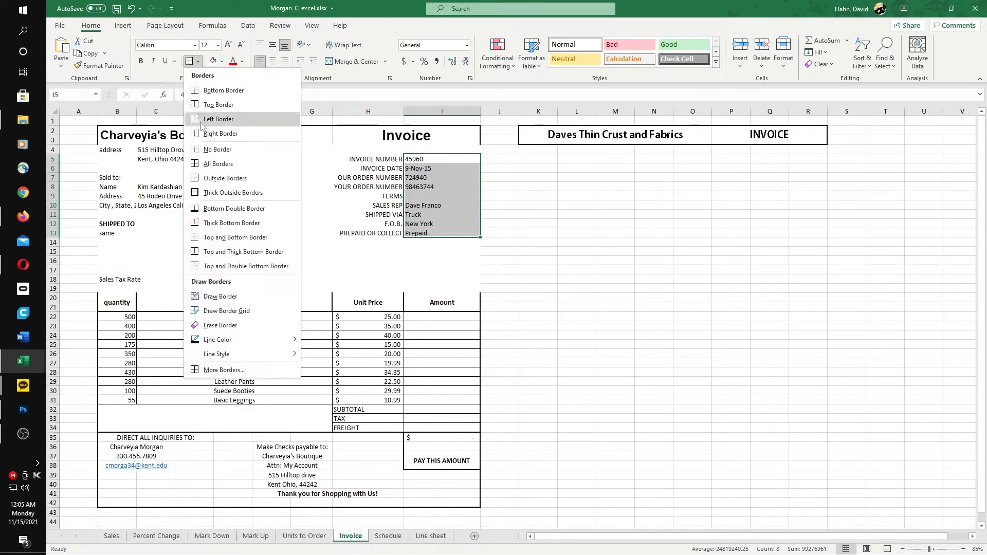
pyautogui.click(220, 134)
pyautogui.click(370, 197)
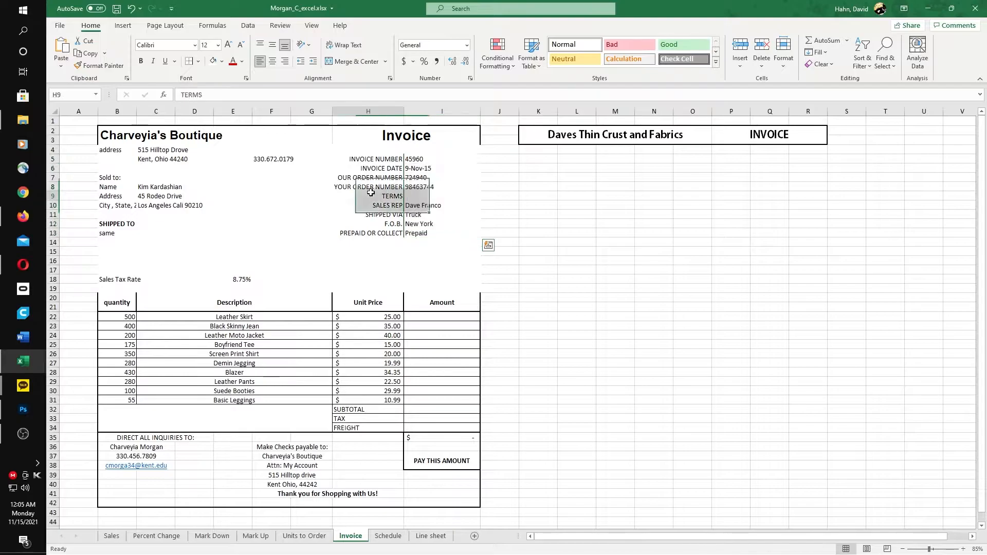
pyautogui.moveTo(378, 158); pyautogui.dragTo(384, 234)
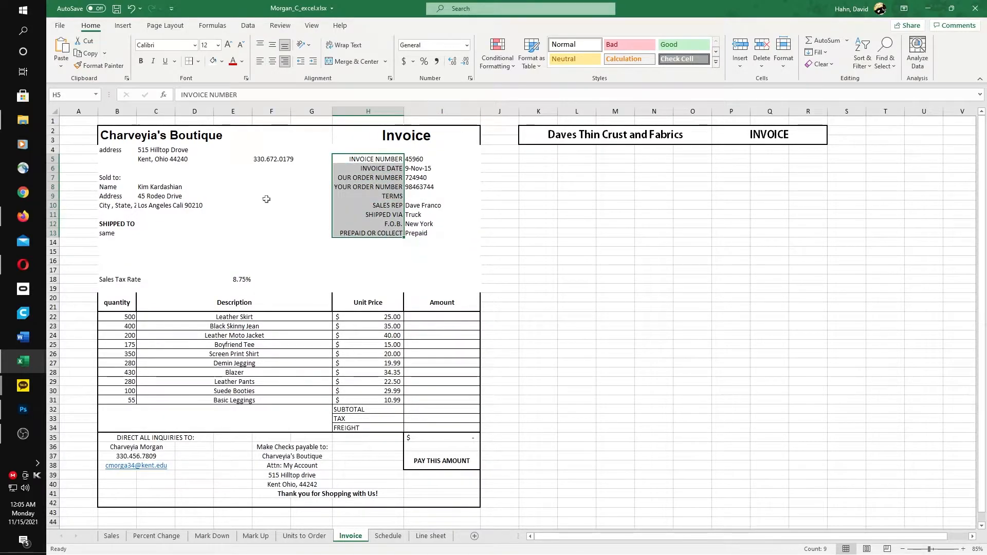
pyautogui.moveTo(153, 138); pyautogui.dragTo(229, 231)
pyautogui.click(230, 232)
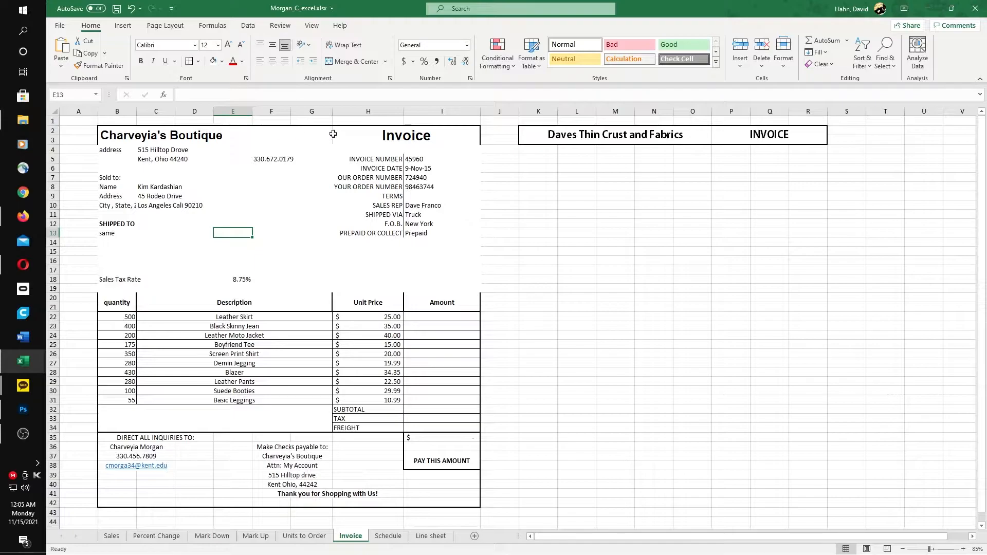
# - Apply thick outside borders to the sample invoice's title block B2:I3
pyautogui.moveTo(329, 134); pyautogui.dragTo(342, 135)
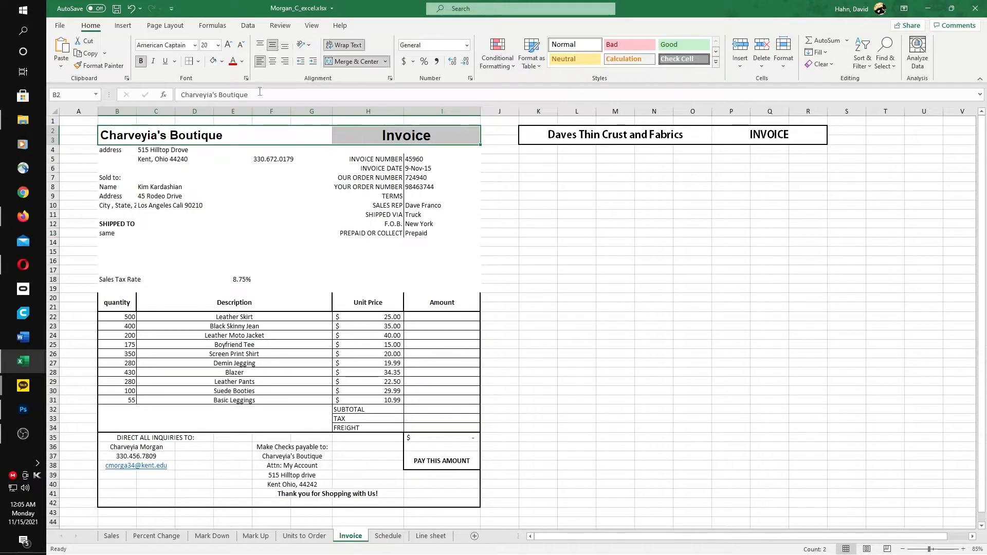
pyautogui.click(200, 64)
pyautogui.click(222, 193)
pyautogui.click(312, 168)
pyautogui.moveTo(133, 134); pyautogui.dragTo(364, 132)
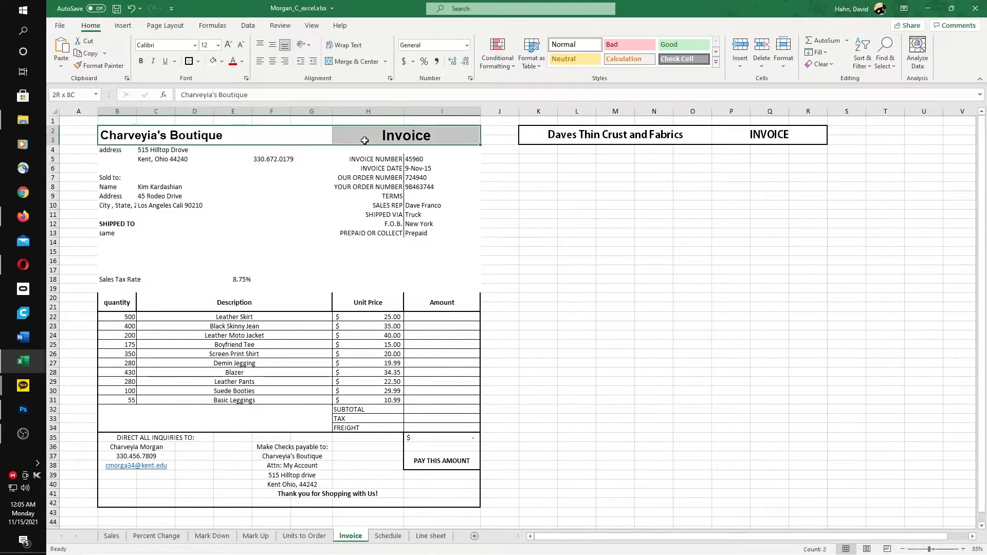
pyautogui.click(199, 61)
pyautogui.click(215, 63)
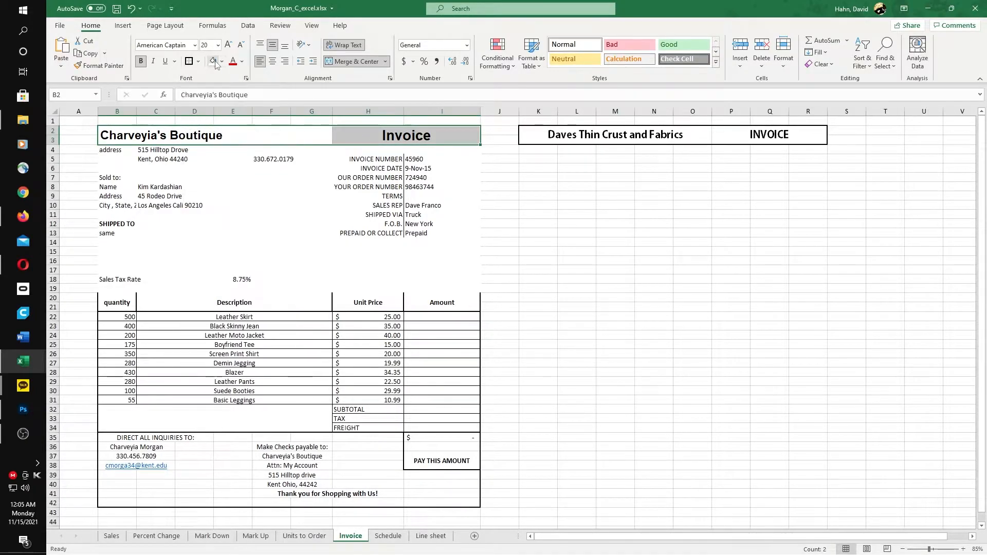
pyautogui.click(258, 153)
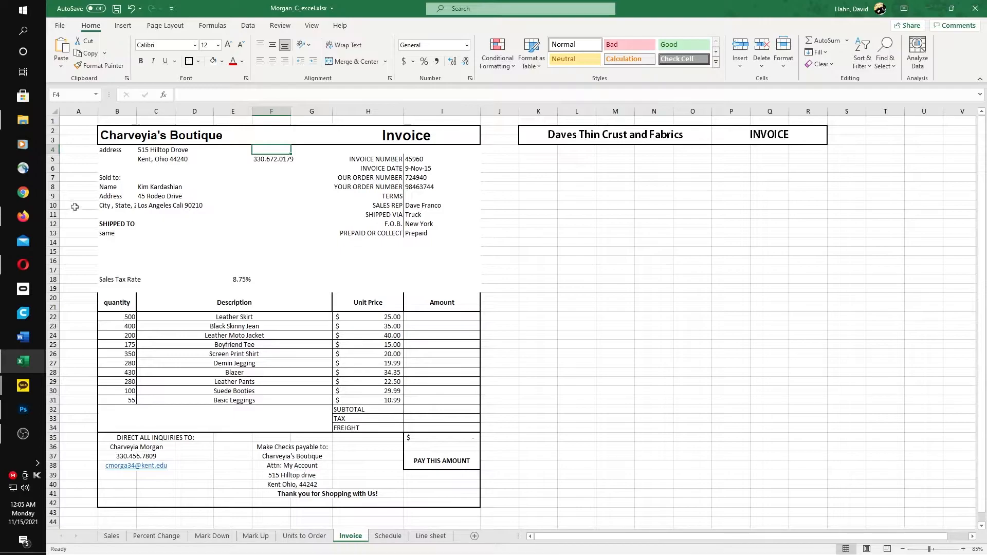
# - Set the sample invoice's details block B4:I19 to no fill
pyautogui.moveTo(109, 149); pyautogui.dragTo(441, 284)
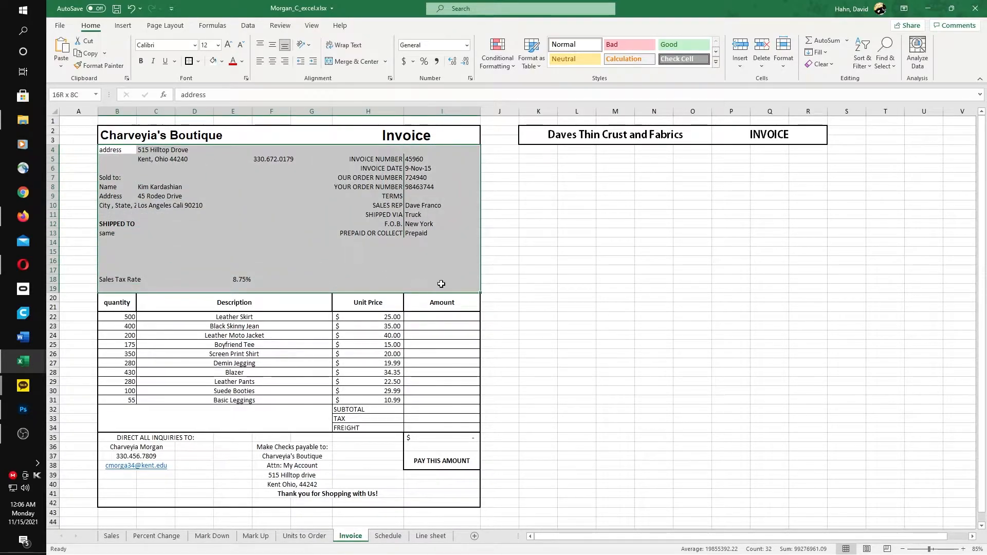
pyautogui.click(222, 61)
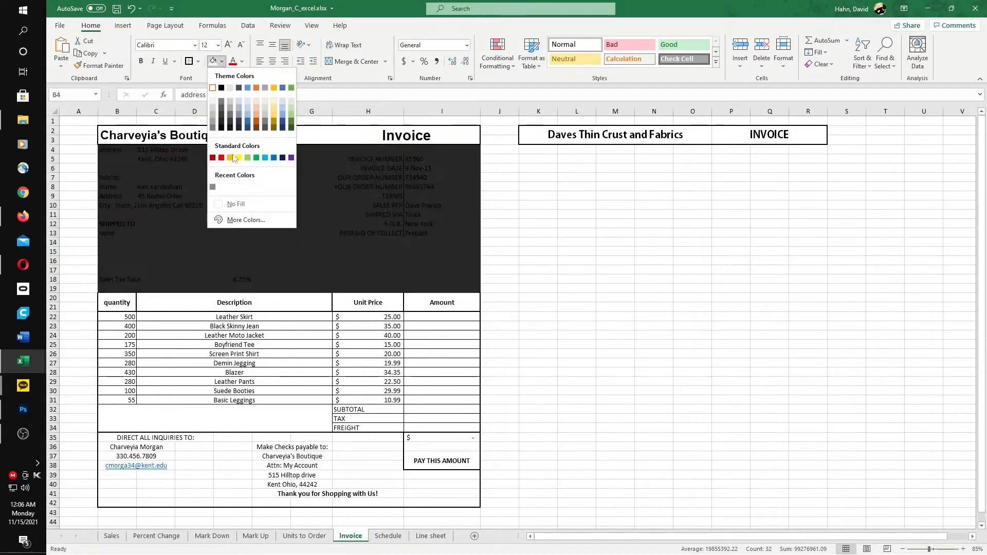
pyautogui.click(222, 203)
pyautogui.click(270, 233)
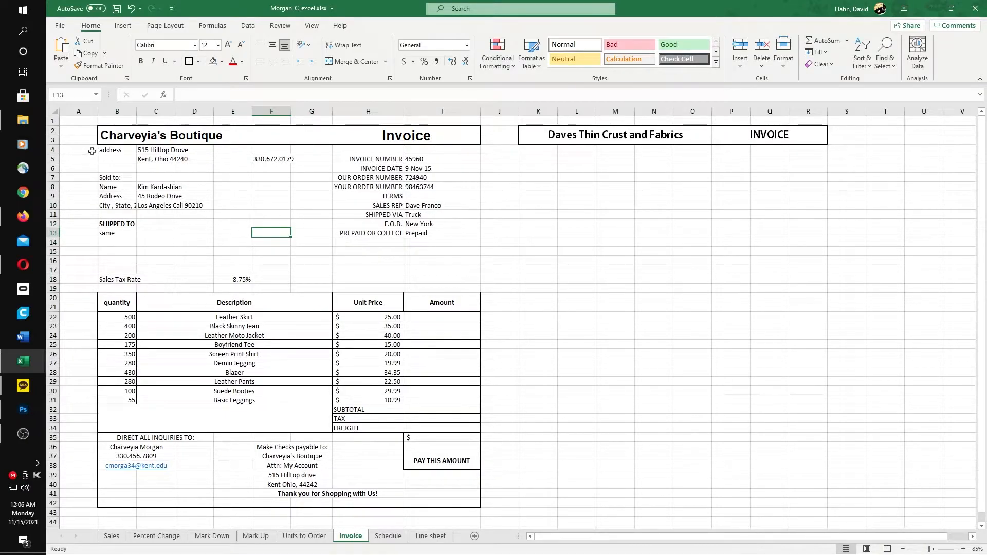
# - Outline the sample invoice's details block B4:I19 with a thick outside border and fill it white
pyautogui.moveTo(107, 152); pyautogui.dragTo(426, 290)
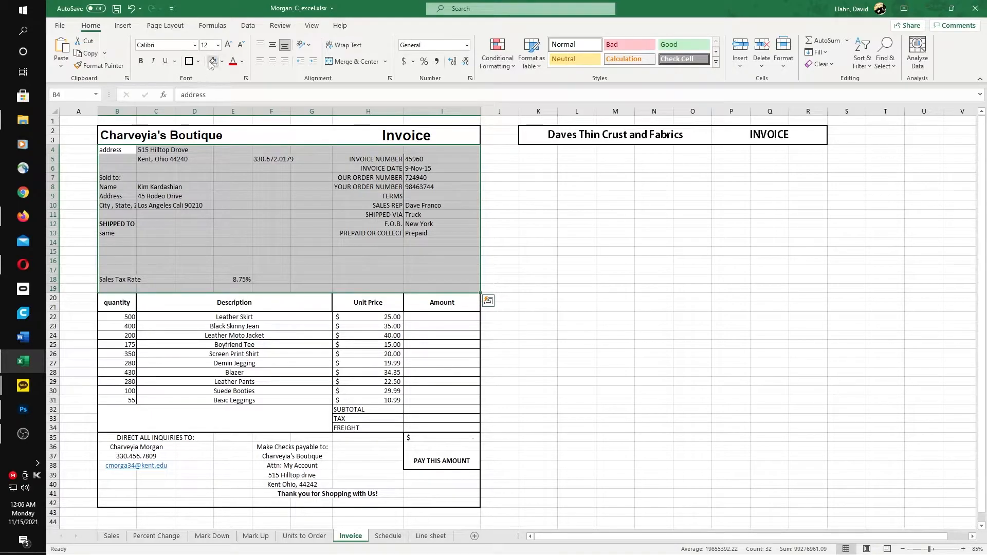
pyautogui.click(192, 177)
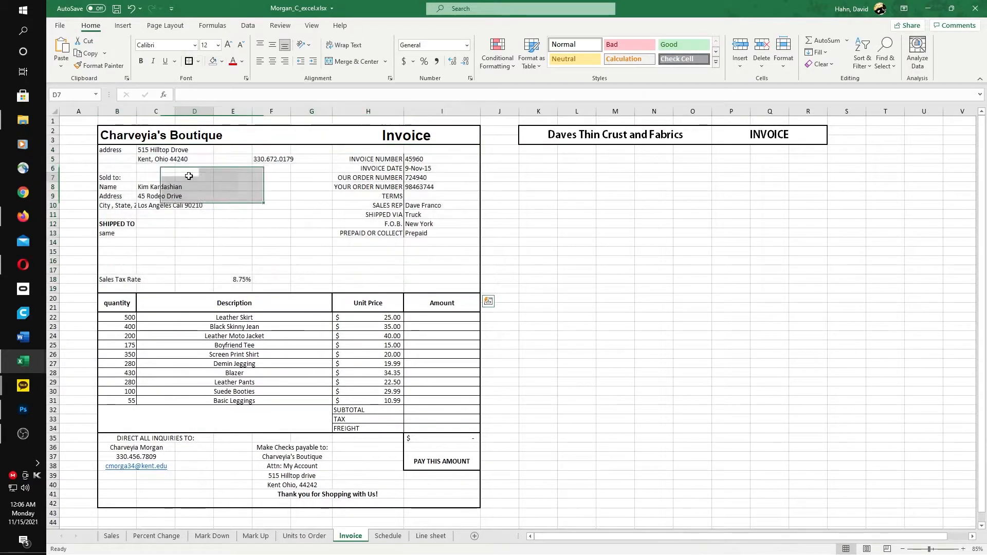
pyautogui.moveTo(107, 150); pyautogui.dragTo(466, 291)
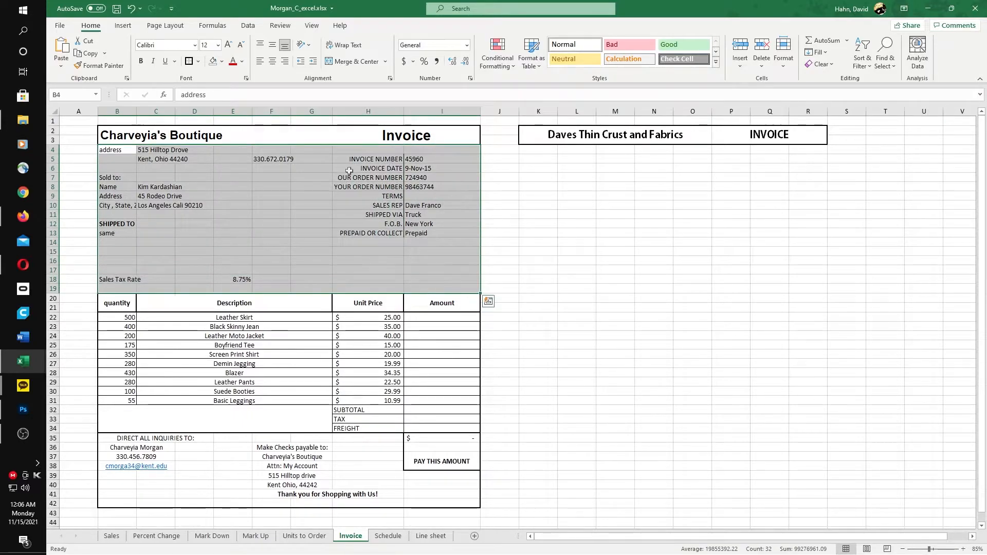
pyautogui.click(220, 62)
pyautogui.click(234, 202)
pyautogui.click(312, 205)
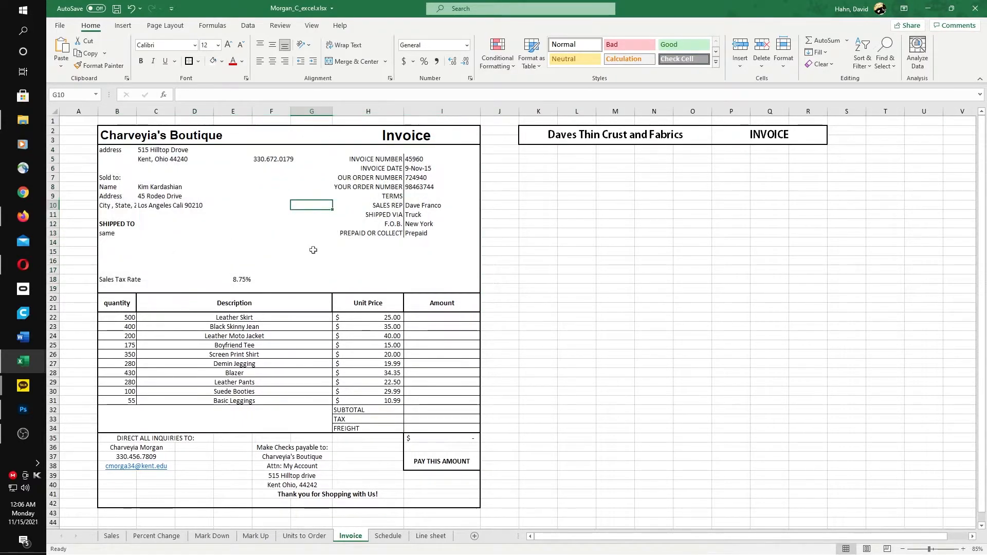
# - Examine the sales tax rate cell and the merged quantity, Description, Unit Price and Amount headings in rows 20 and 21
pyautogui.click(227, 277)
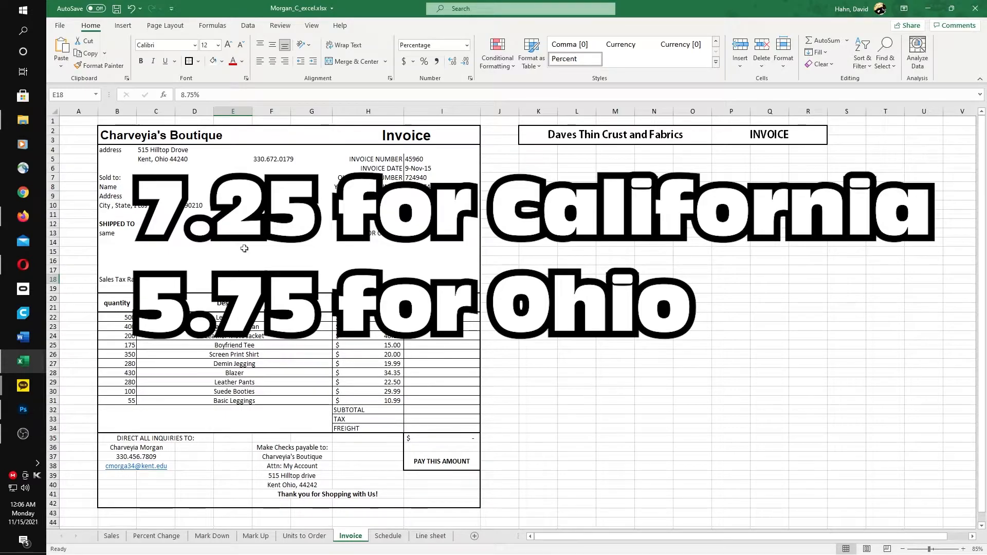
pyautogui.click(344, 281)
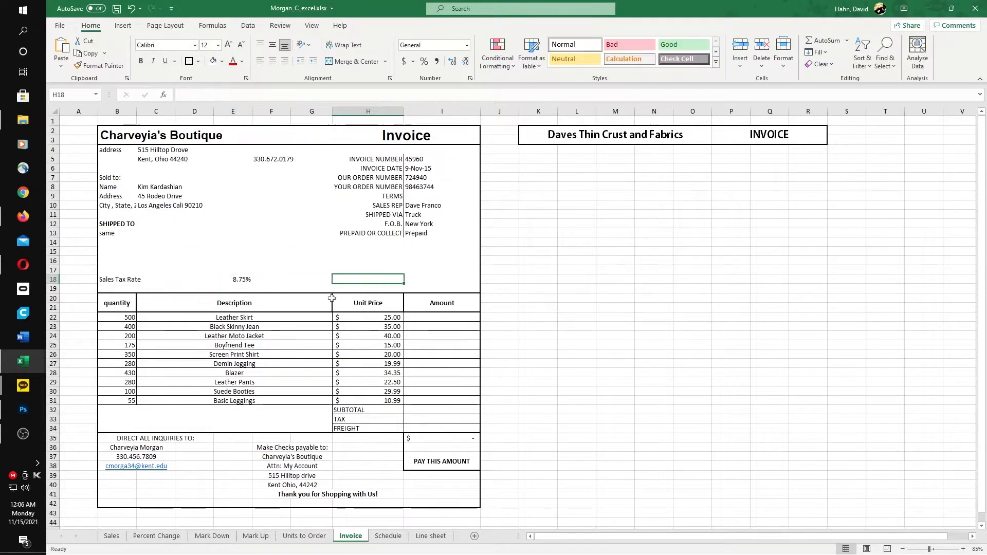
pyautogui.moveTo(117, 303); pyautogui.dragTo(453, 306)
pyautogui.click(224, 309)
pyautogui.click(70, 300)
pyautogui.click(72, 306)
pyautogui.click(103, 299)
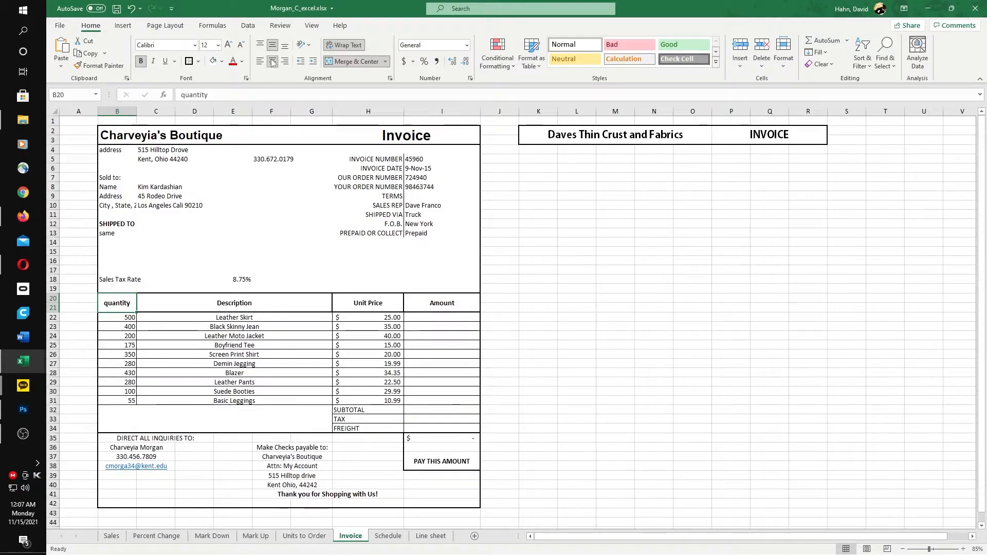
pyautogui.click(145, 301)
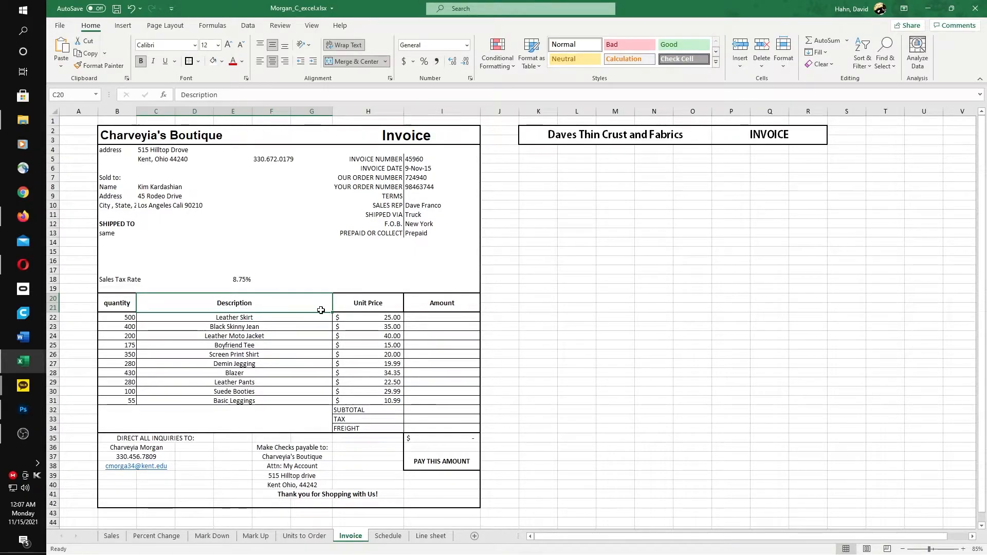
pyautogui.click(348, 303)
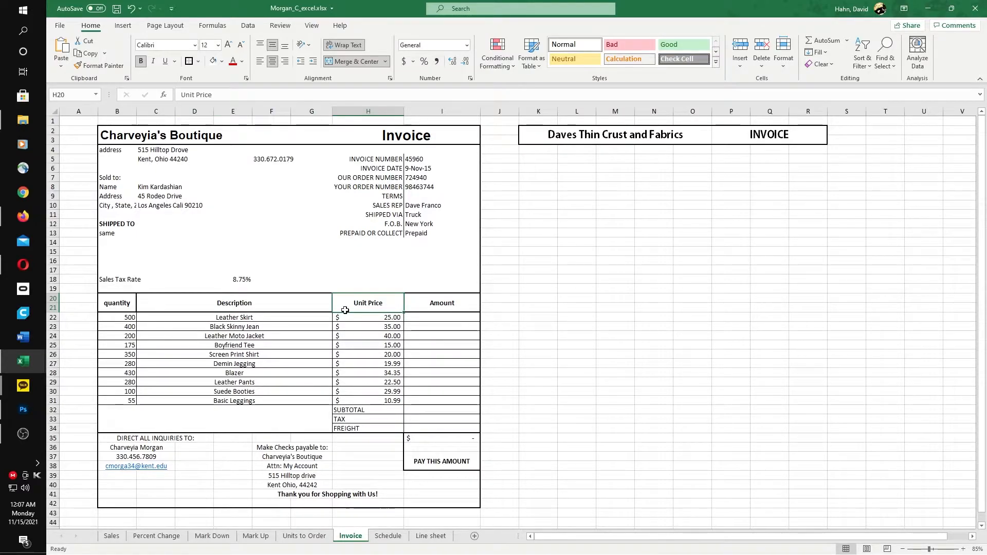
pyautogui.click(422, 302)
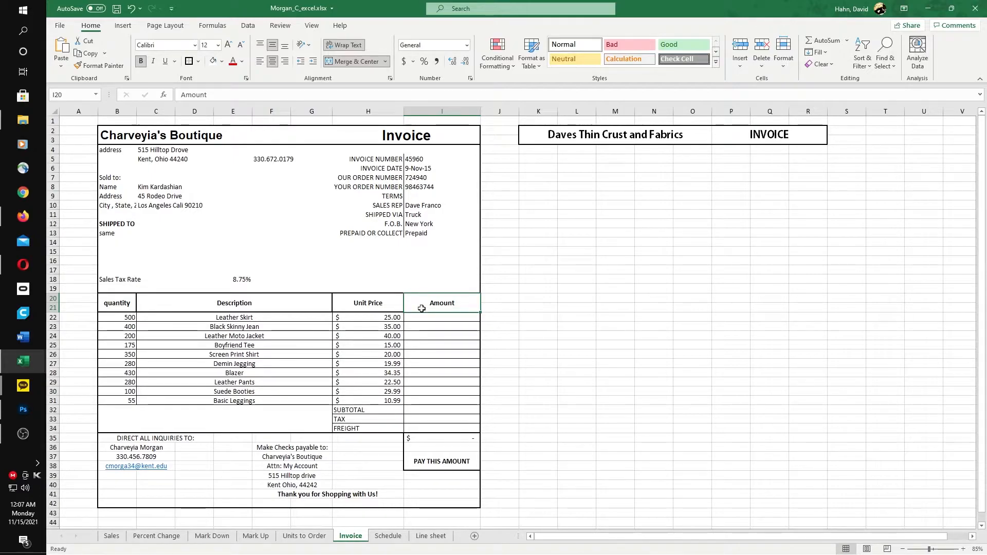
# - Fill the item table's header cells B20:I21, from quantity to Amount, with light gold
pyautogui.moveTo(118, 304); pyautogui.dragTo(437, 304)
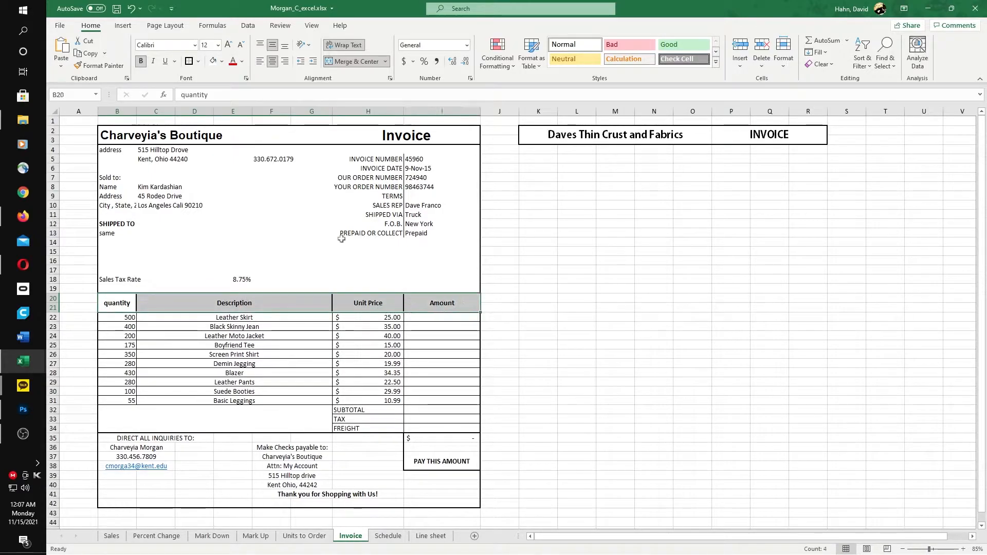
pyautogui.click(222, 61)
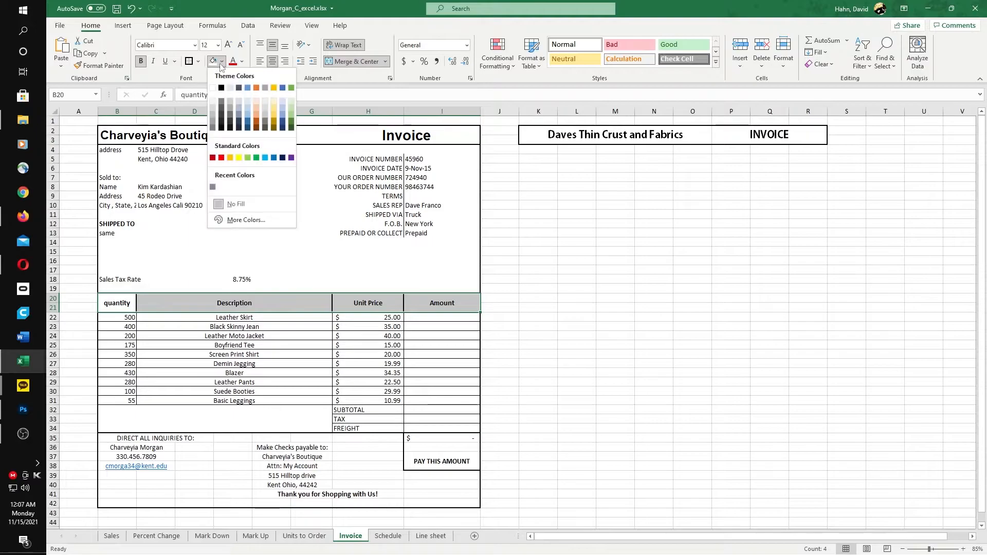
pyautogui.click(273, 108)
pyautogui.click(229, 335)
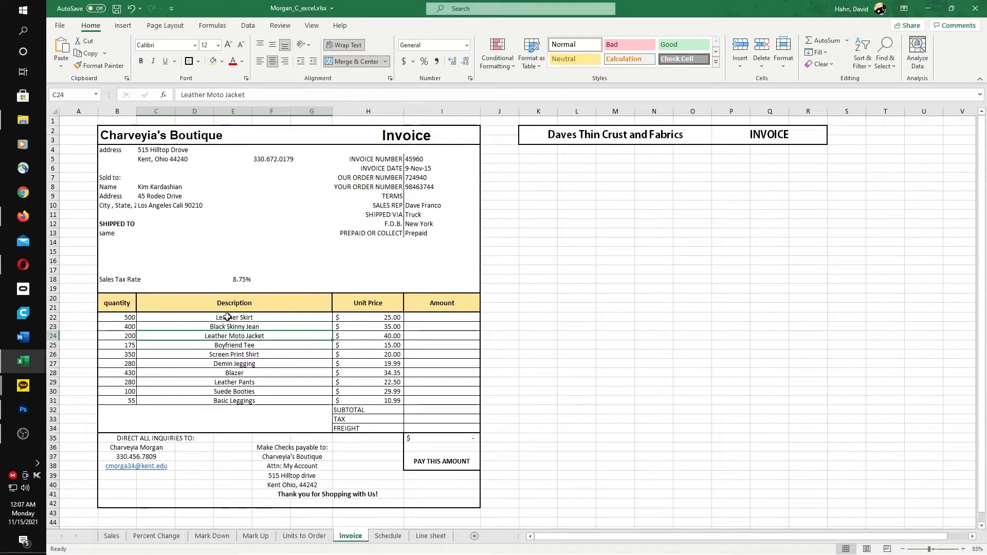
pyautogui.moveTo(228, 315); pyautogui.dragTo(235, 364)
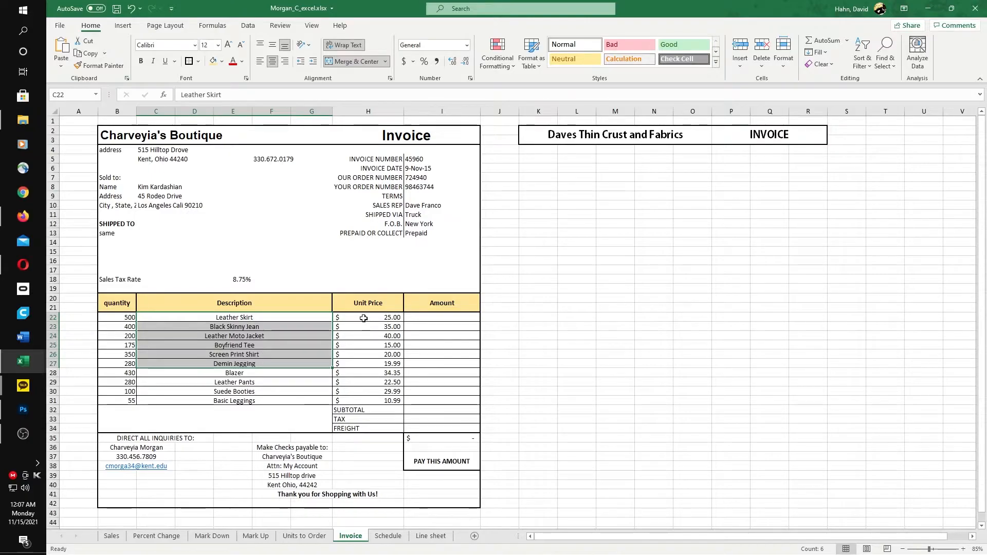
# - Try the Currency format on the unit prices in H22:H31, and settle on the $ English (United States) accounting format
pyautogui.moveTo(364, 318); pyautogui.dragTo(357, 400)
pyautogui.click(467, 45)
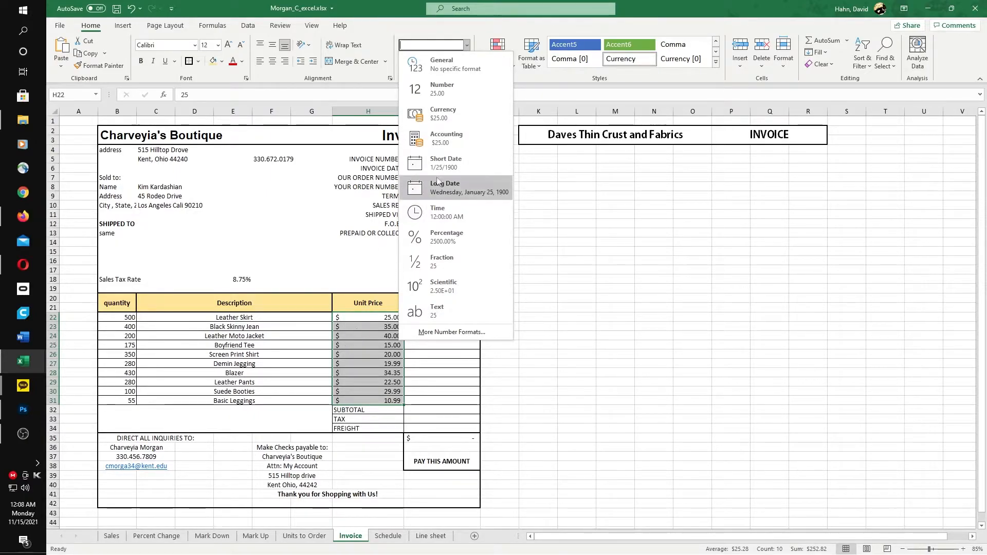
pyautogui.click(449, 124)
pyautogui.click(413, 61)
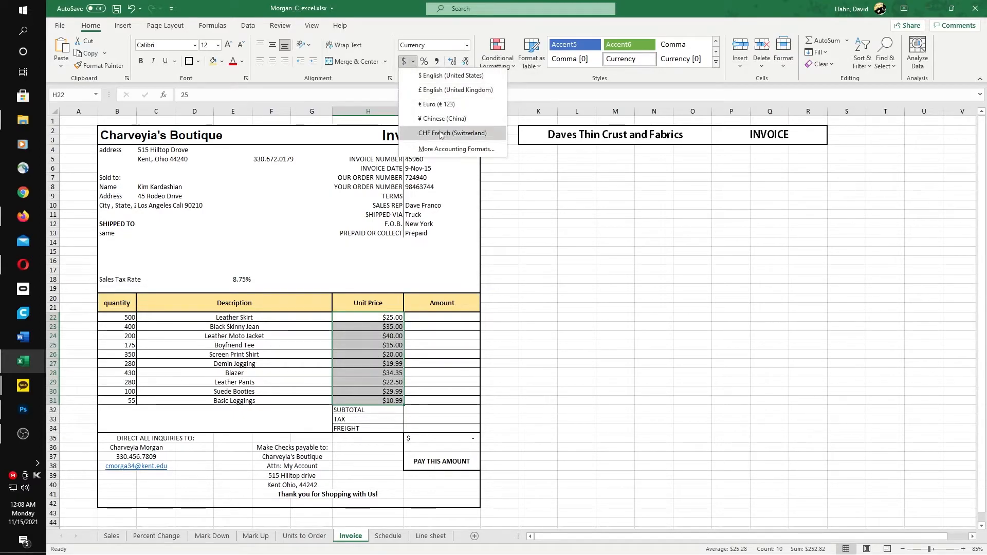
pyautogui.click(426, 79)
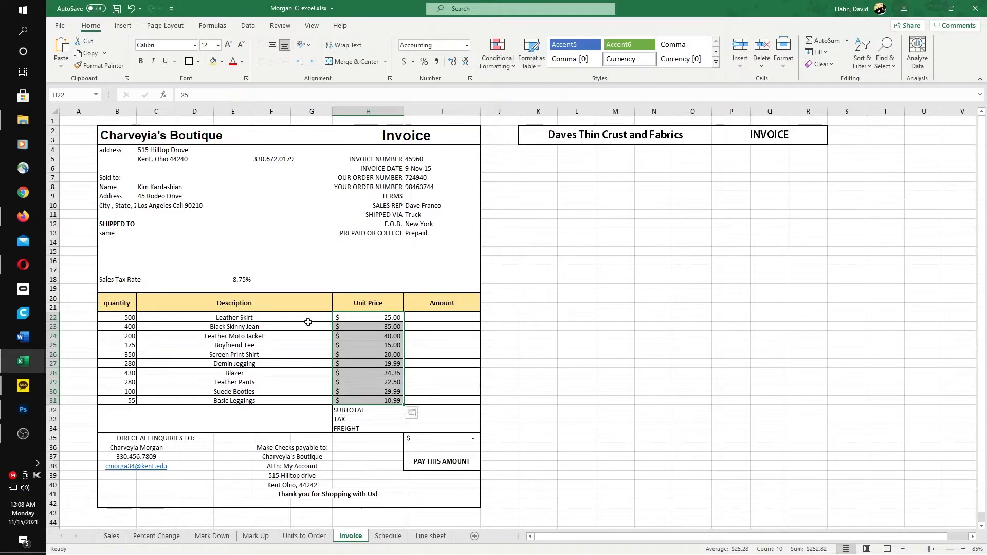
# - Review the quantity, description and unit price cells in the first rows of the item table
pyautogui.click(376, 320)
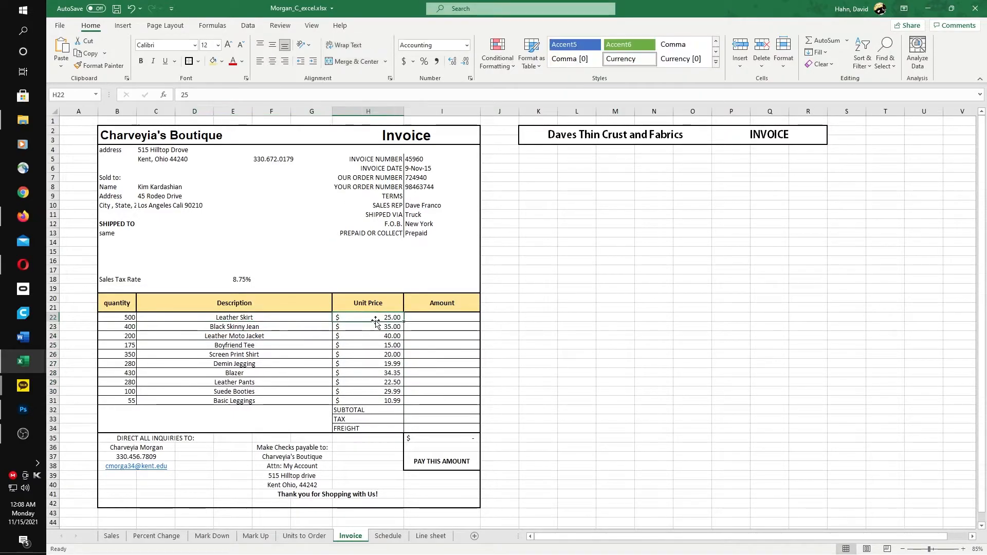
pyautogui.click(250, 319)
pyautogui.click(366, 327)
pyautogui.click(262, 336)
pyautogui.click(130, 325)
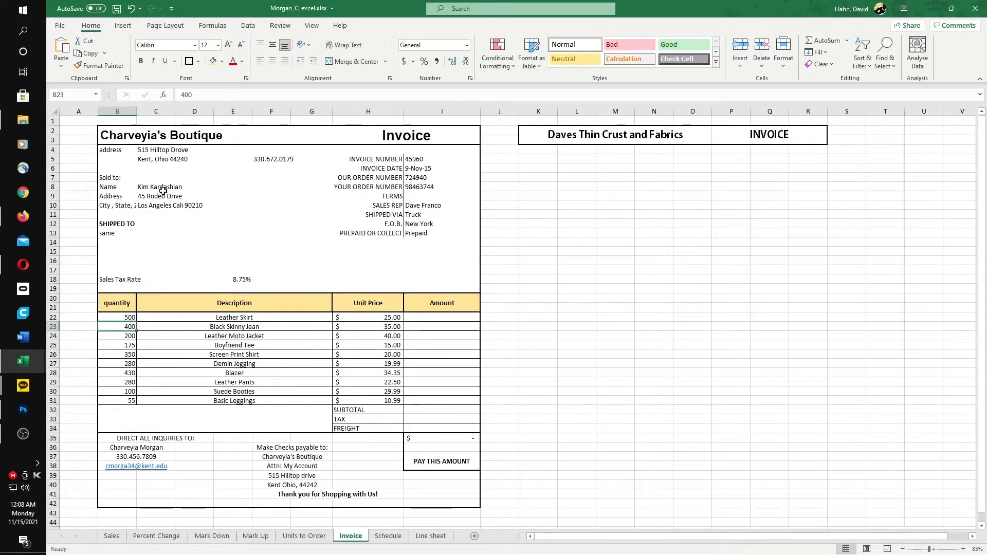
pyautogui.click(126, 336)
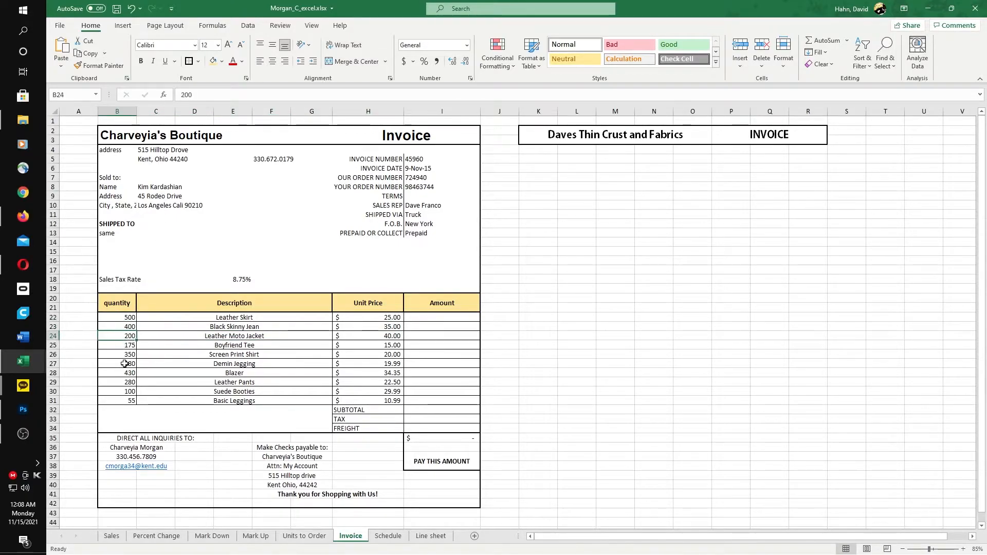
pyautogui.click(126, 318)
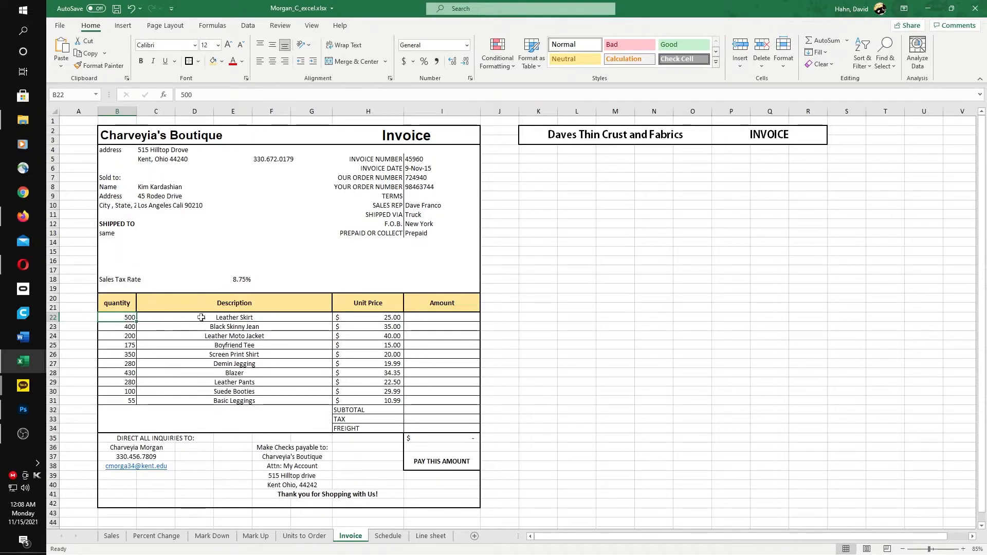
# - Replace the Blazer description in C28 with "tigers"
pyautogui.click(224, 372)
pyautogui.doubleClick(223, 372)
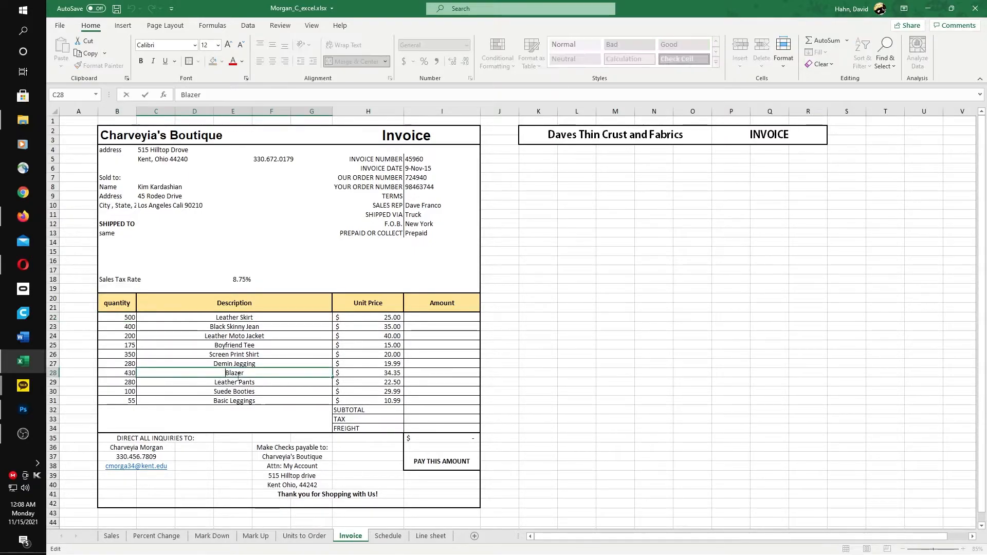
pyautogui.doubleClick(224, 374)
pyautogui.write('tigers')
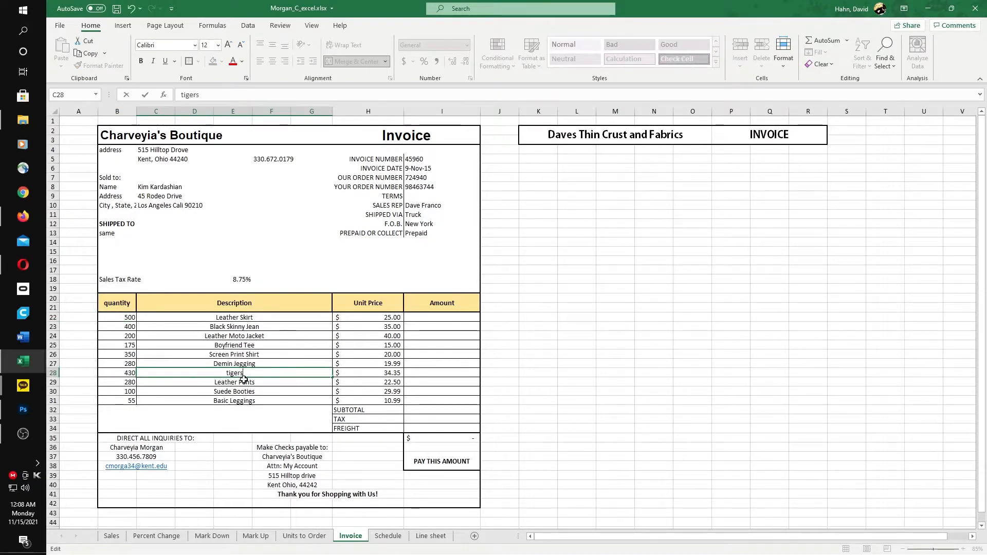
# - Set the unit price of the tigers item in H28 to 3500
pyautogui.click(381, 374)
pyautogui.doubleClick(387, 374)
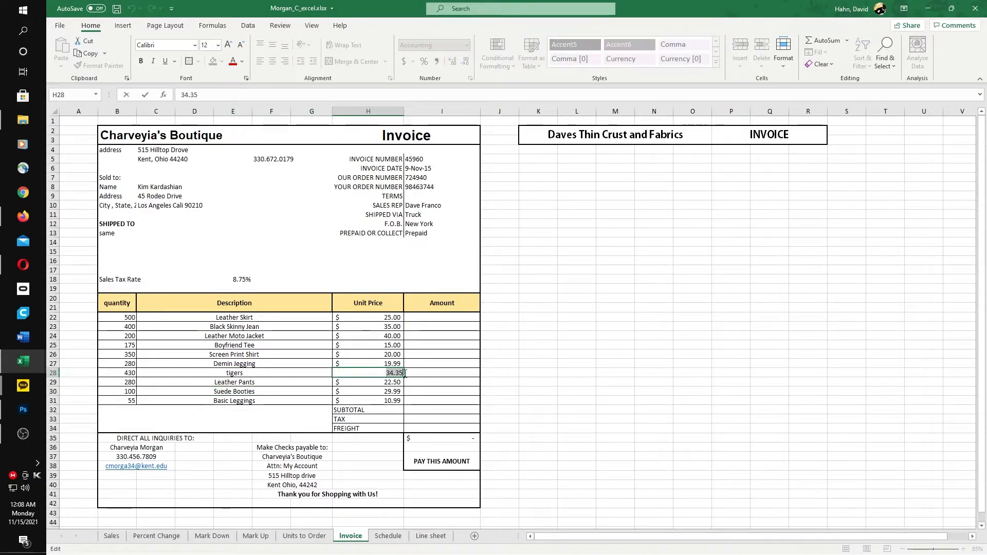
pyautogui.moveTo(405, 374); pyautogui.dragTo(388, 376)
pyautogui.write('3500')
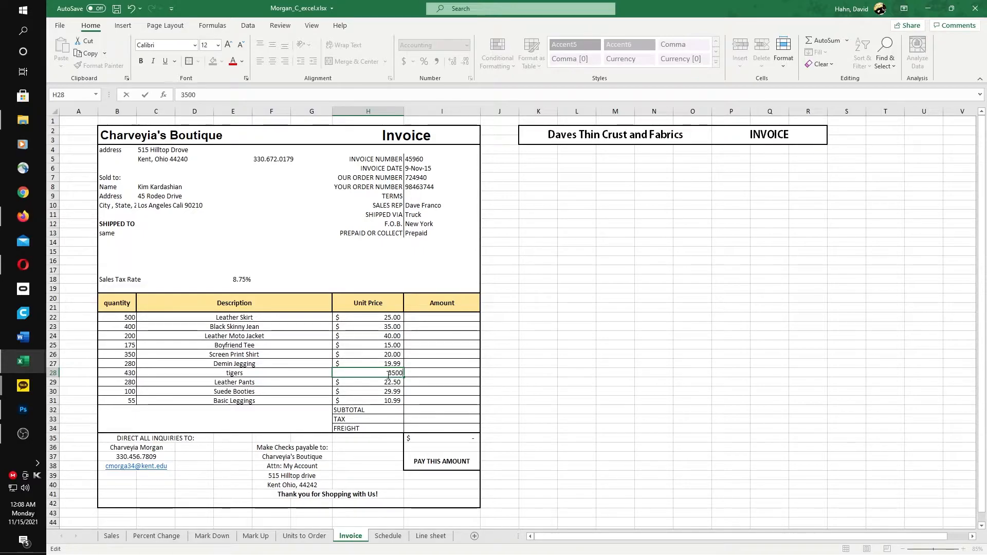
pyautogui.press('Return')
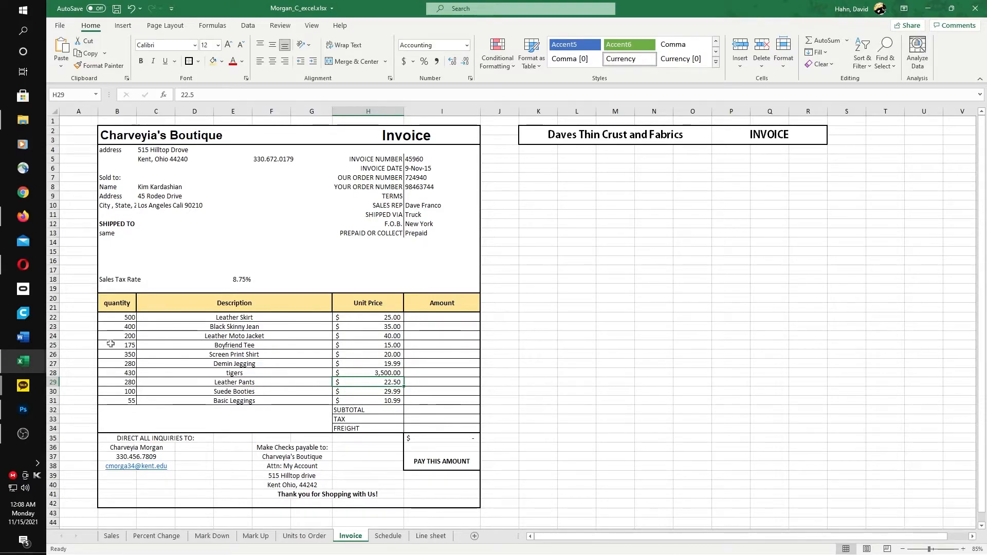
# - Check the first item's quantity in B22 and go through the unit prices from H22 downward
pyautogui.click(127, 317)
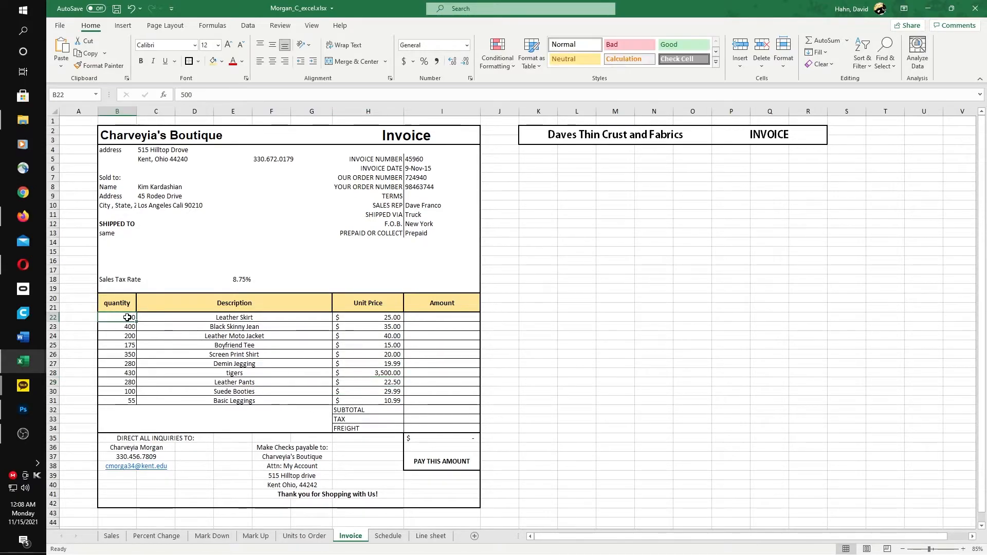
pyautogui.click(392, 319)
pyautogui.press('Down')
pyautogui.press('Down')
pyautogui.press('Down')
pyautogui.press('Down')
pyautogui.press('Down')
pyautogui.press('Down')
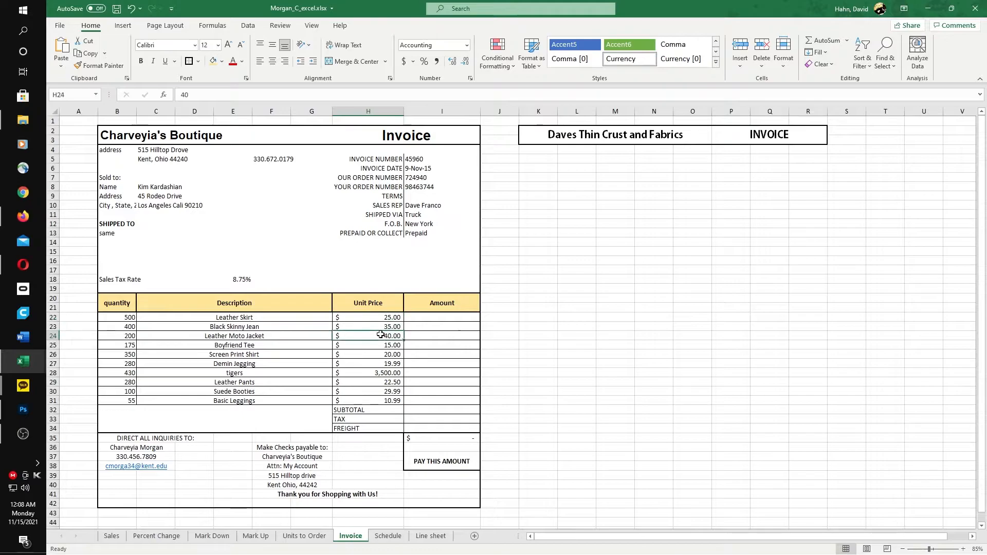
# - Review the quantity, description, unit price and empty Amount cells in the item table, including the Leather Skirt row
pyautogui.click(123, 349)
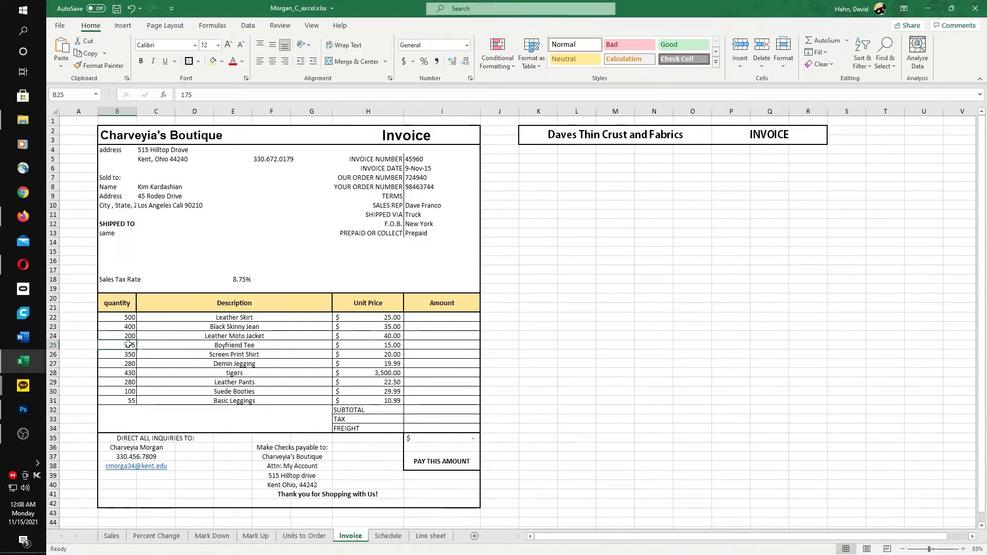
pyautogui.click(360, 334)
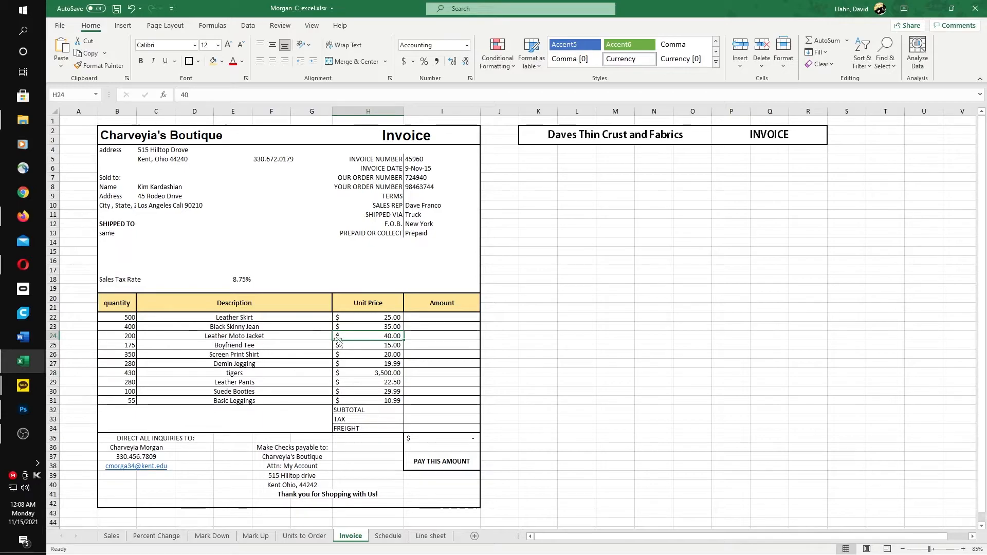
pyautogui.moveTo(434, 317); pyautogui.dragTo(440, 382)
pyautogui.click(441, 319)
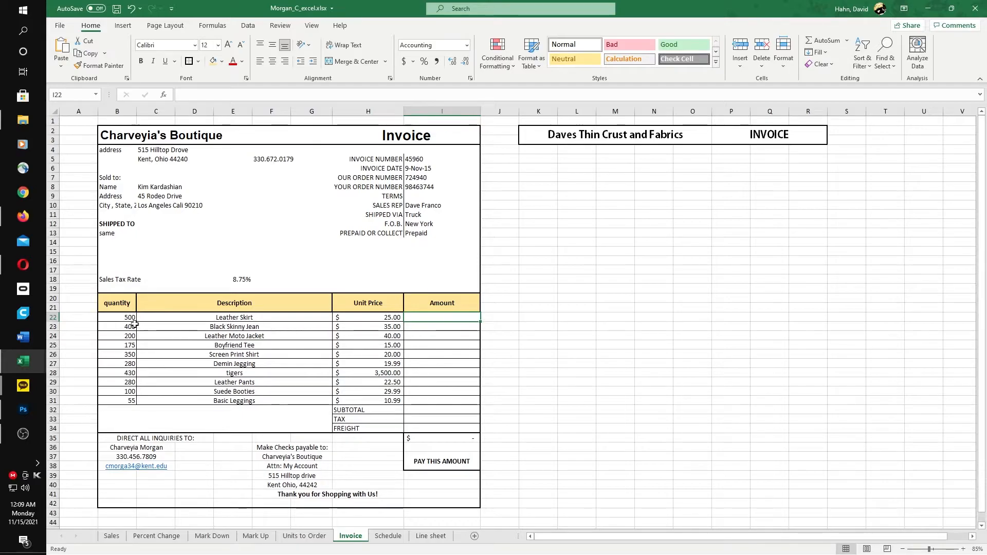
pyautogui.click(226, 318)
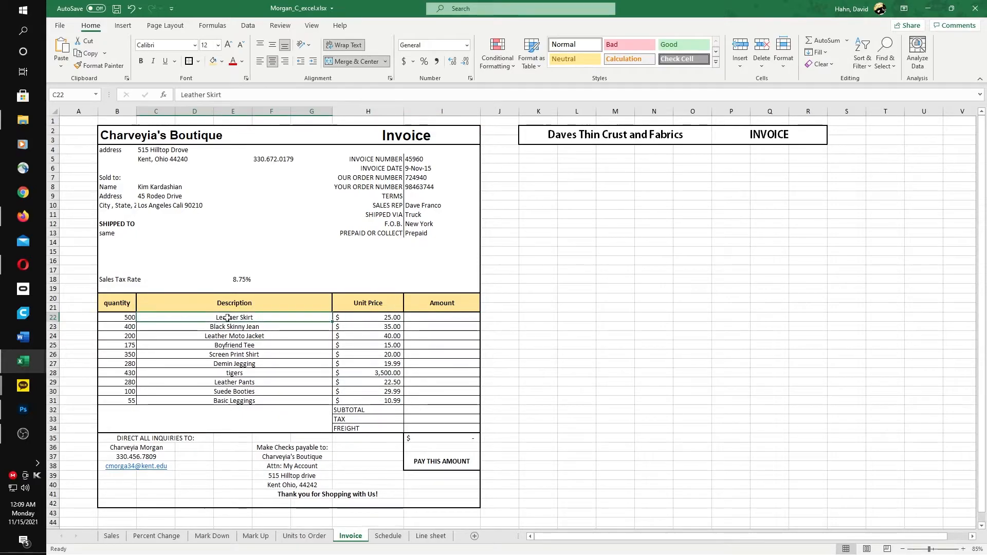
pyautogui.click(380, 317)
# - Calculate the Leather Skirt amount in I22 by multiplying quantity by unit price with =B22*H22
pyautogui.click(437, 317)
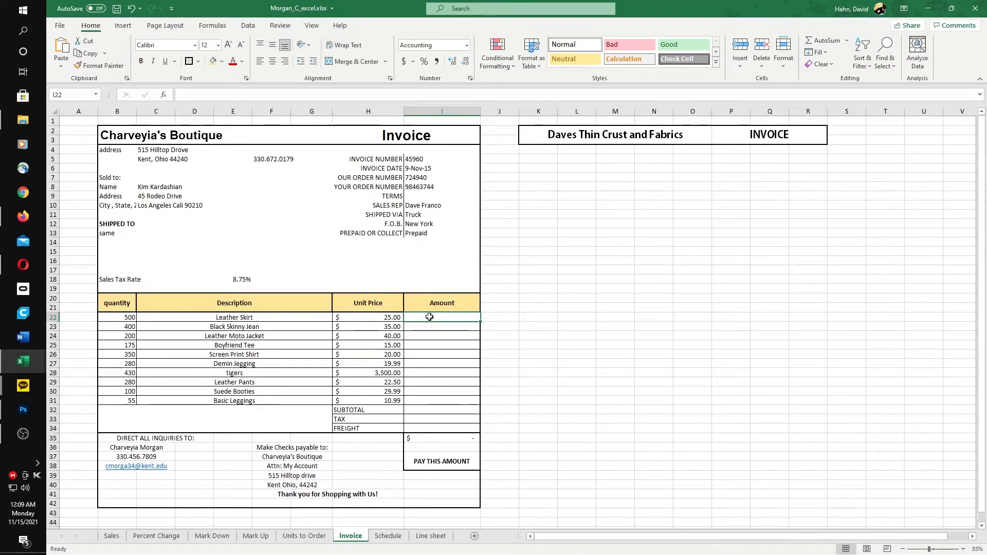
pyautogui.write('=')
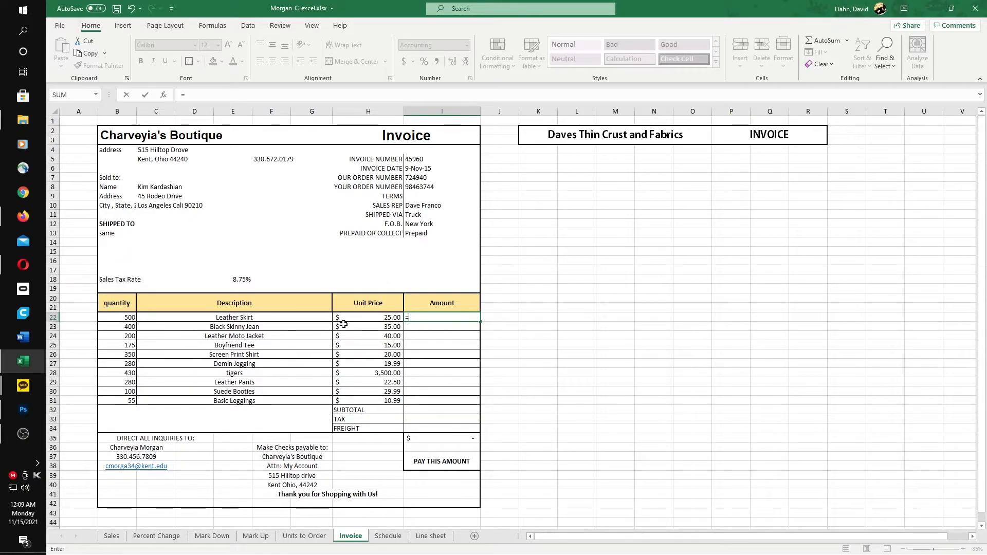
pyautogui.click(125, 319)
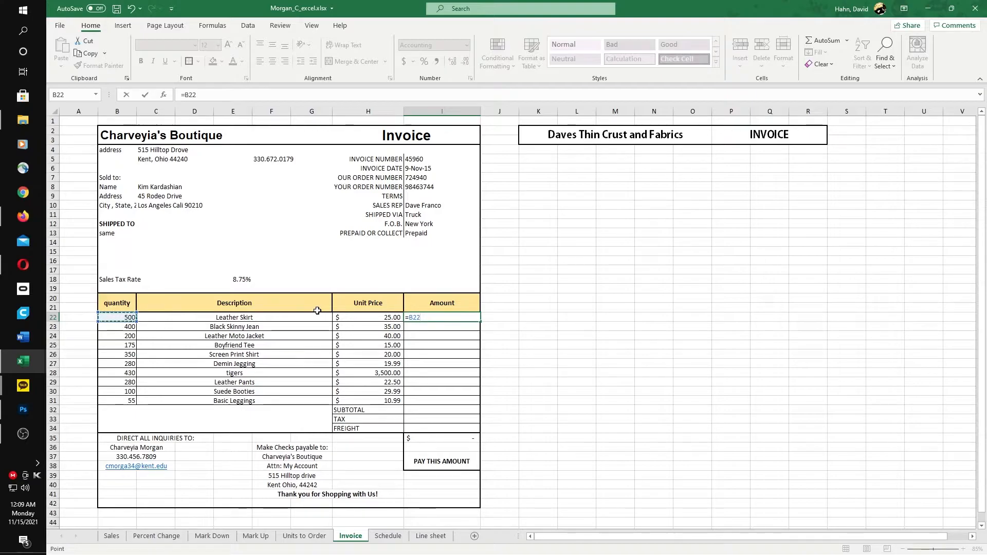
pyautogui.write('*')
pyautogui.click(367, 317)
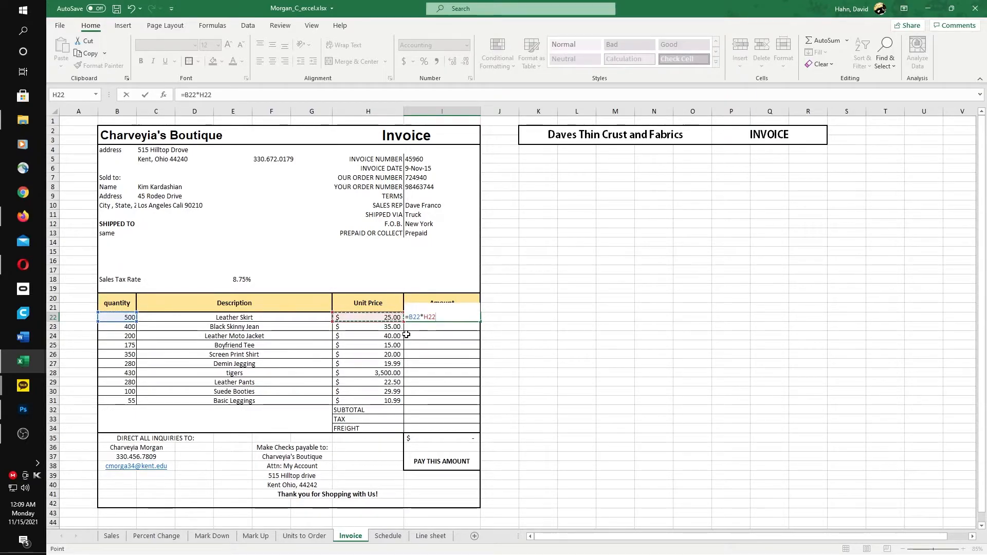
pyautogui.press('Return')
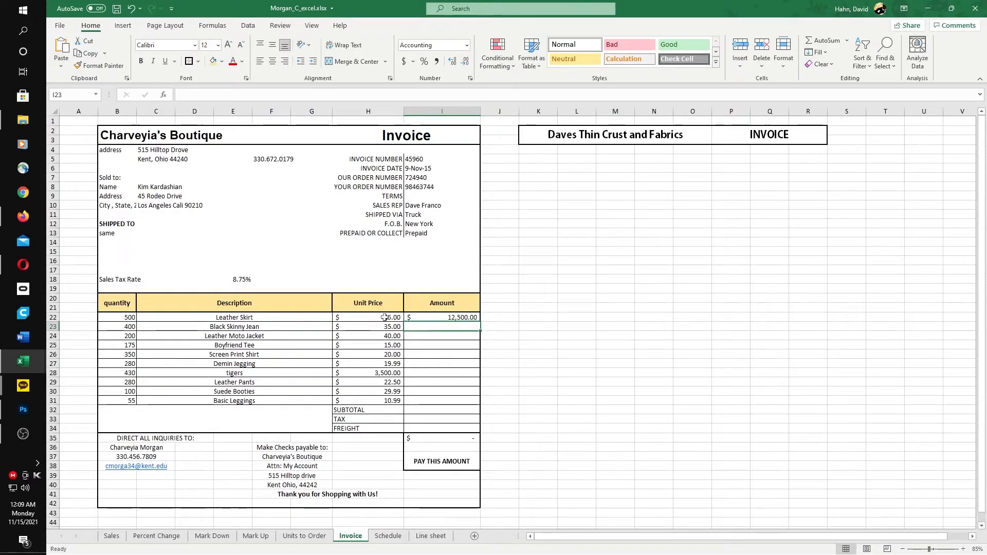
# - Fill the I22 amount formula down through I31 and check the copied formula in I25
pyautogui.press('Up')
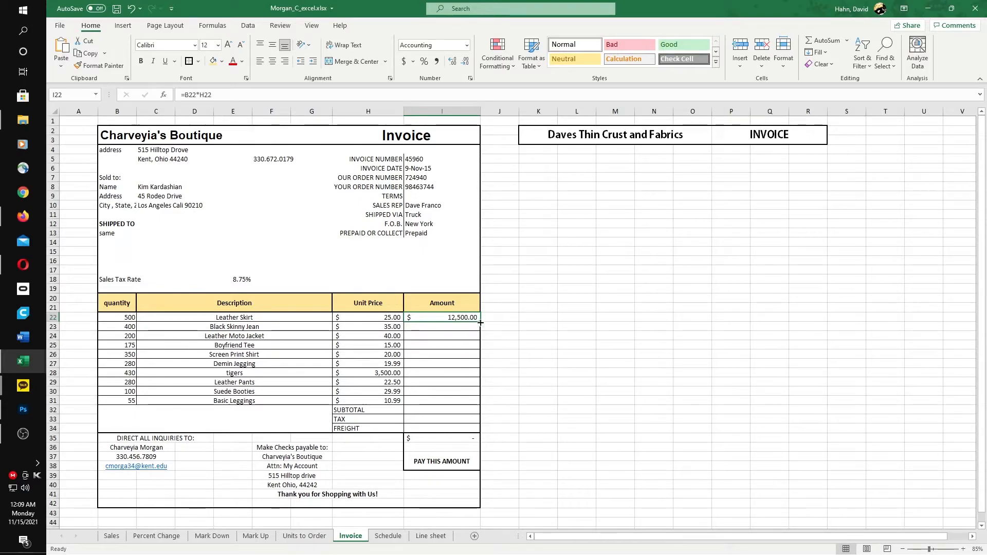
pyautogui.moveTo(480, 322); pyautogui.dragTo(477, 404)
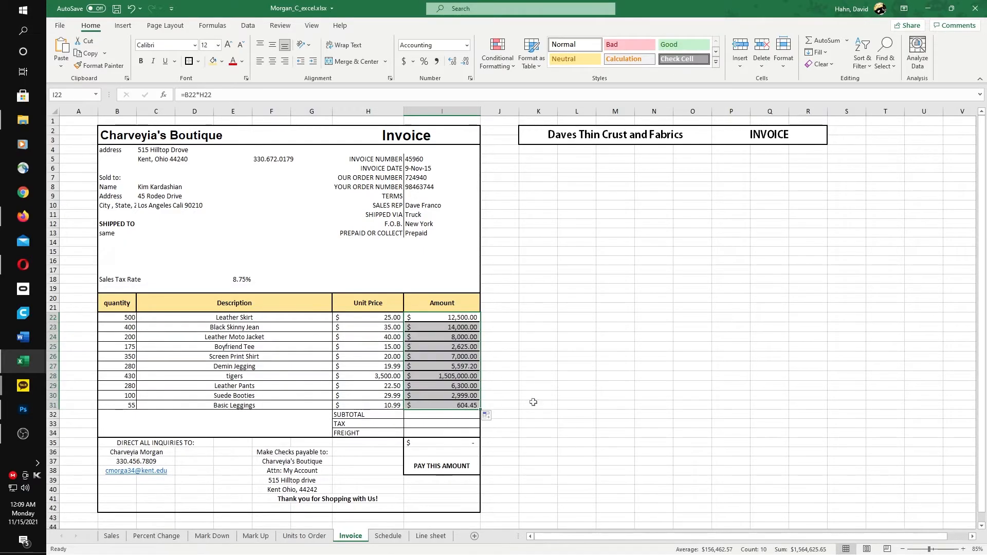
pyautogui.click(471, 348)
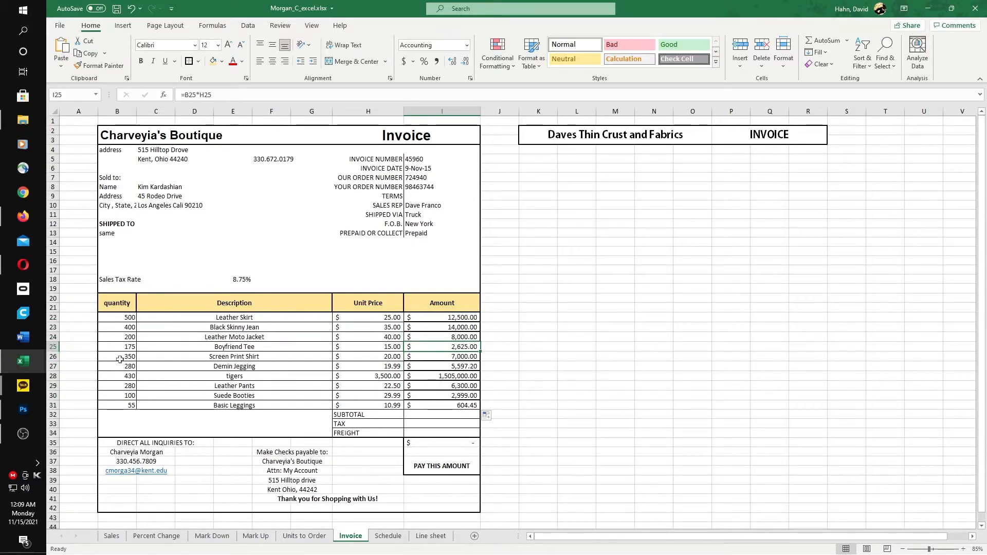
# - Change the Leather Skirt quantity in B22 to 50
pyautogui.click(126, 319)
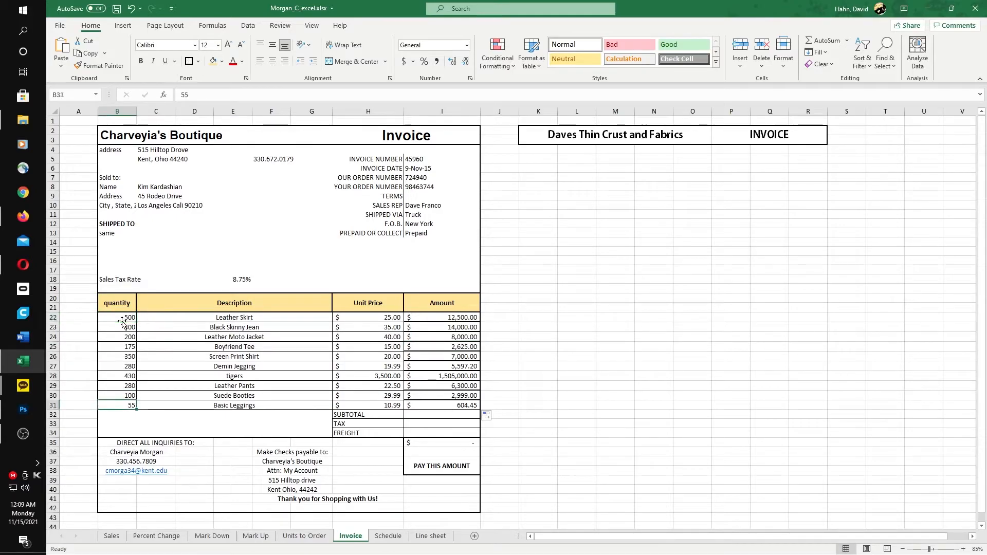
pyautogui.doubleClick(135, 318)
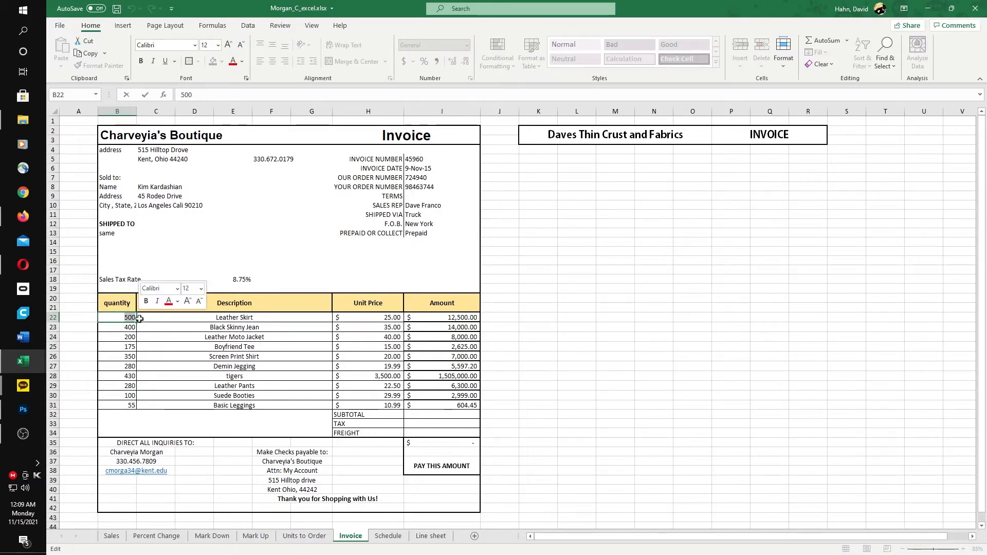
pyautogui.write('50')
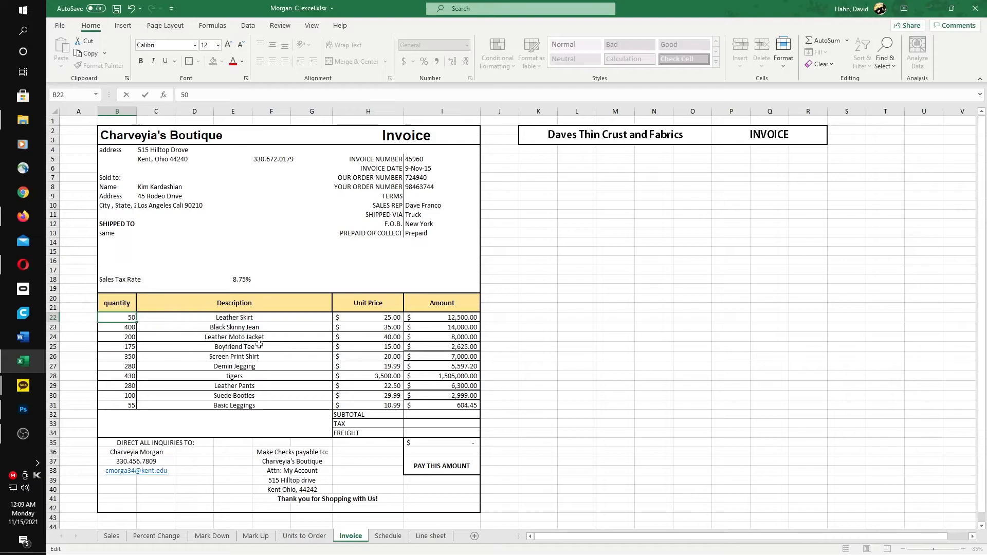
pyautogui.click(298, 348)
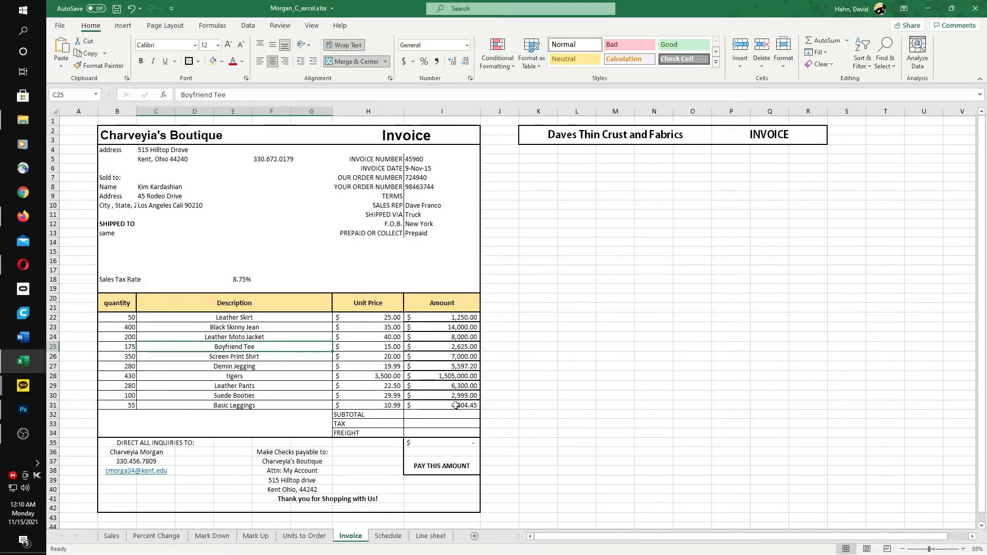
# - Total the item amounts in the SUBTOTAL cell I32 with =SUM(I22:I31)
pyautogui.click(437, 415)
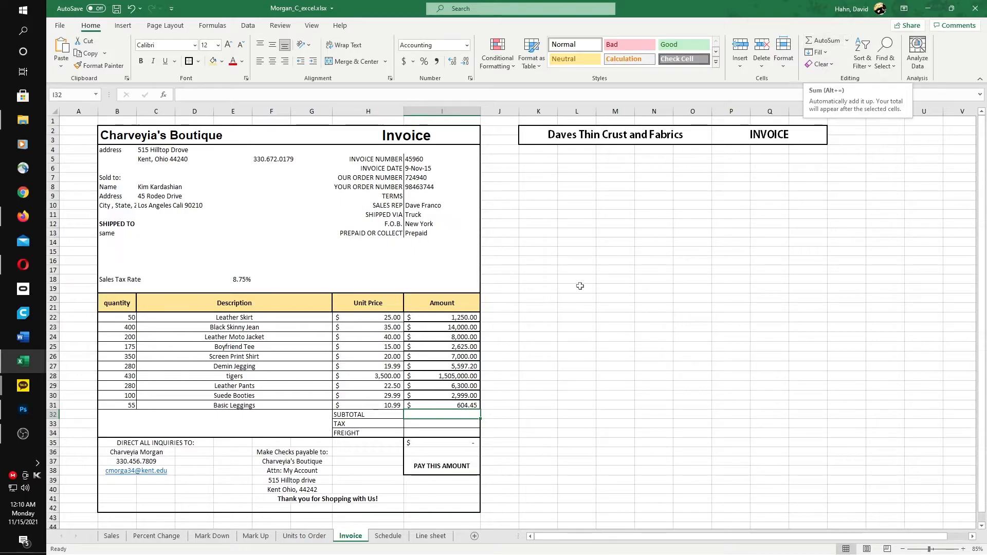
pyautogui.click(824, 41)
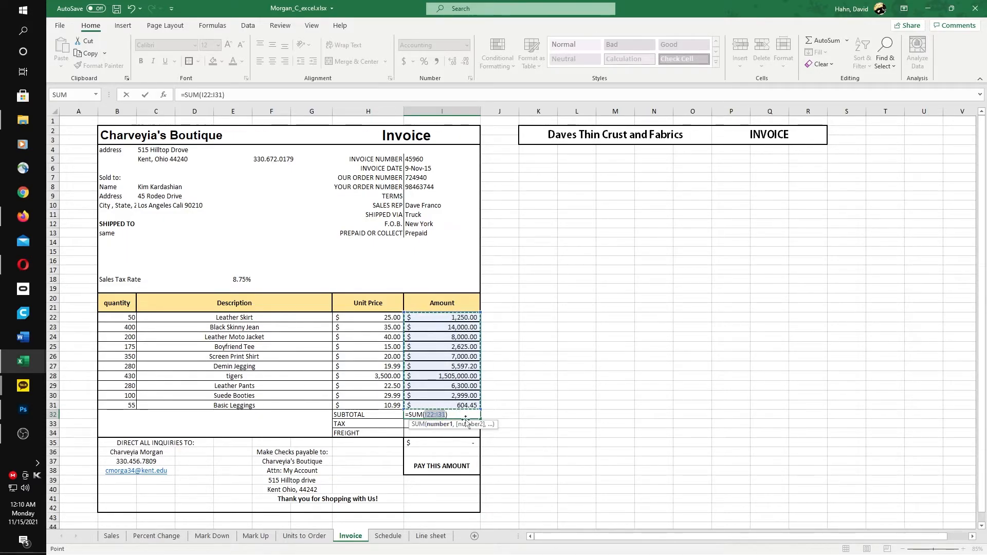
pyautogui.press('Return')
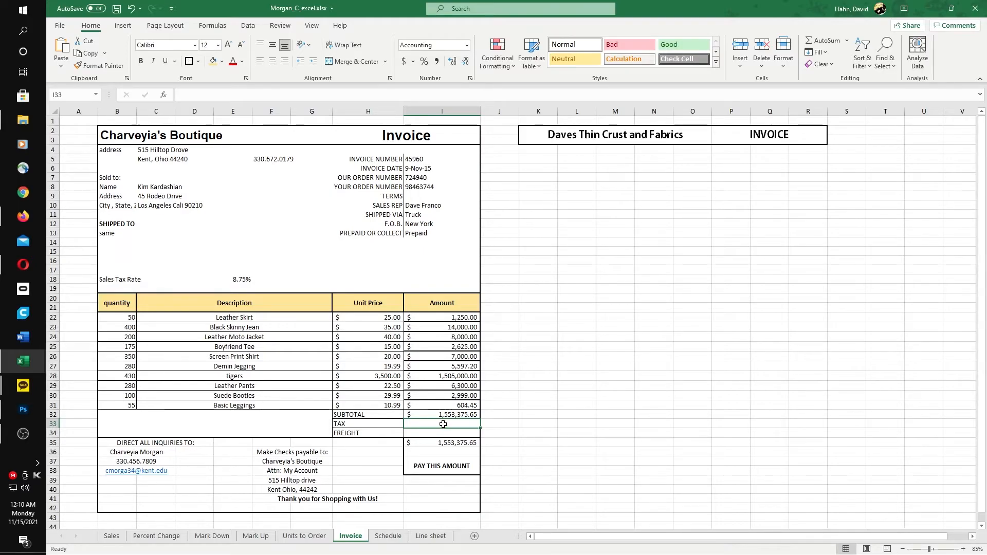
# - Calculate the TAX amount in I33 by multiplying the subtotal by the sales tax rate with =I32*E18
pyautogui.click(248, 278)
pyautogui.click(431, 426)
pyautogui.click(457, 414)
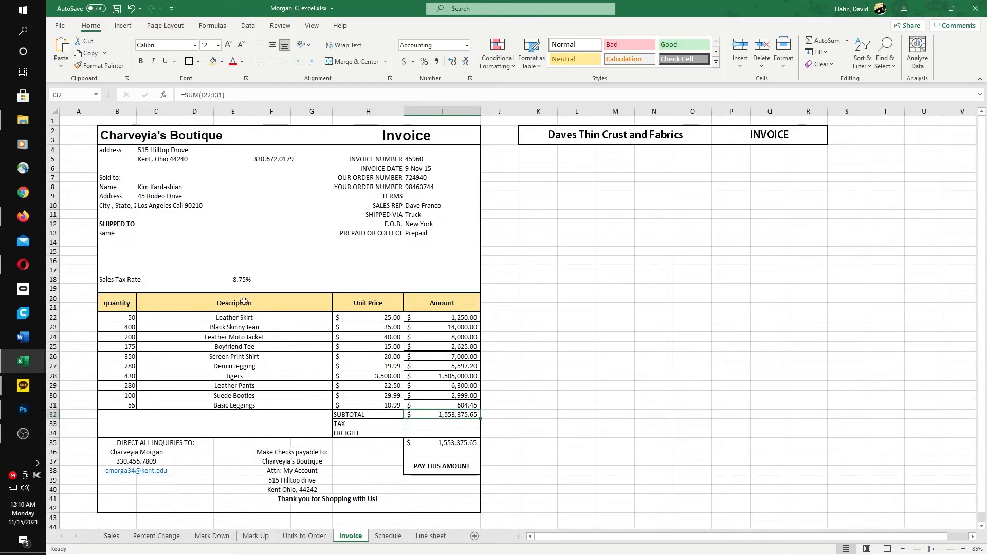
pyautogui.click(236, 281)
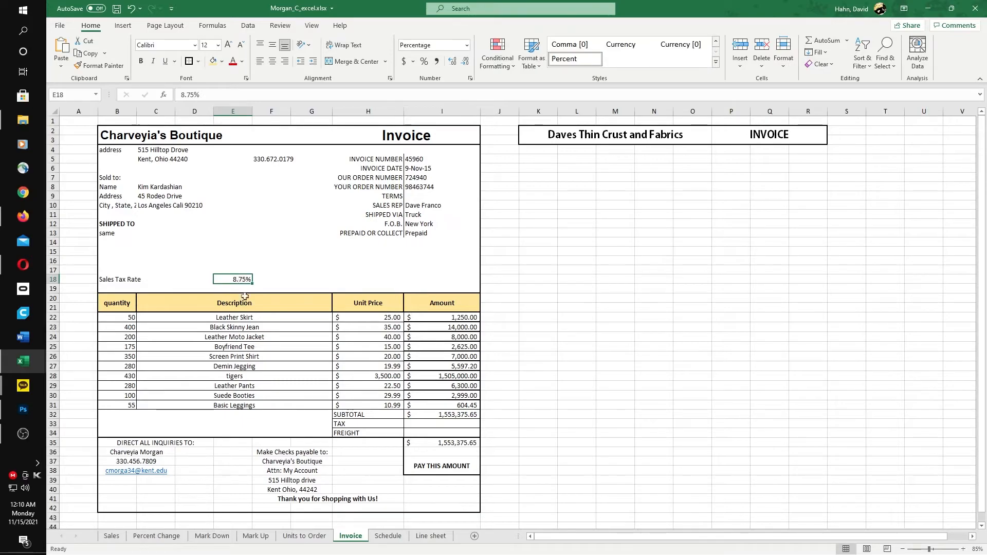
pyautogui.click(437, 423)
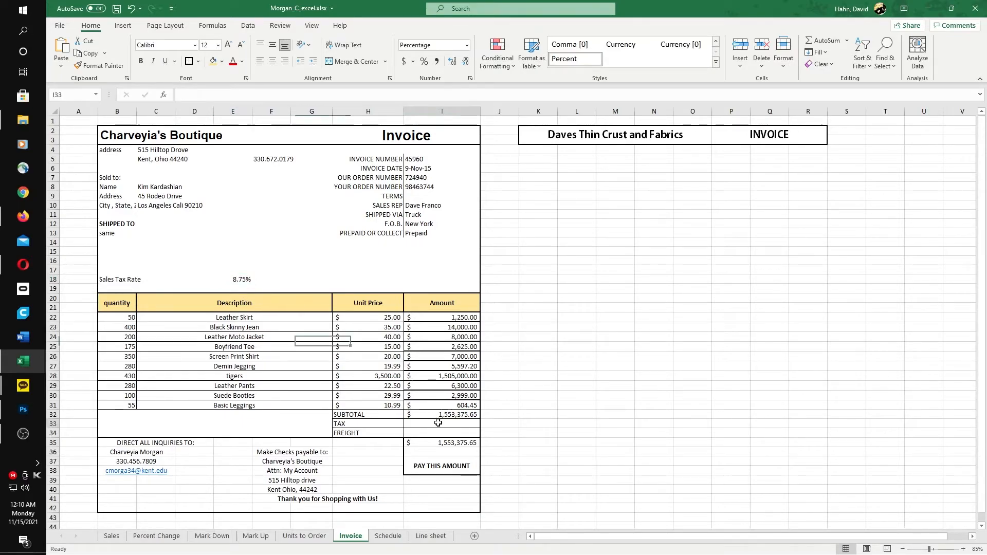
pyautogui.write('=')
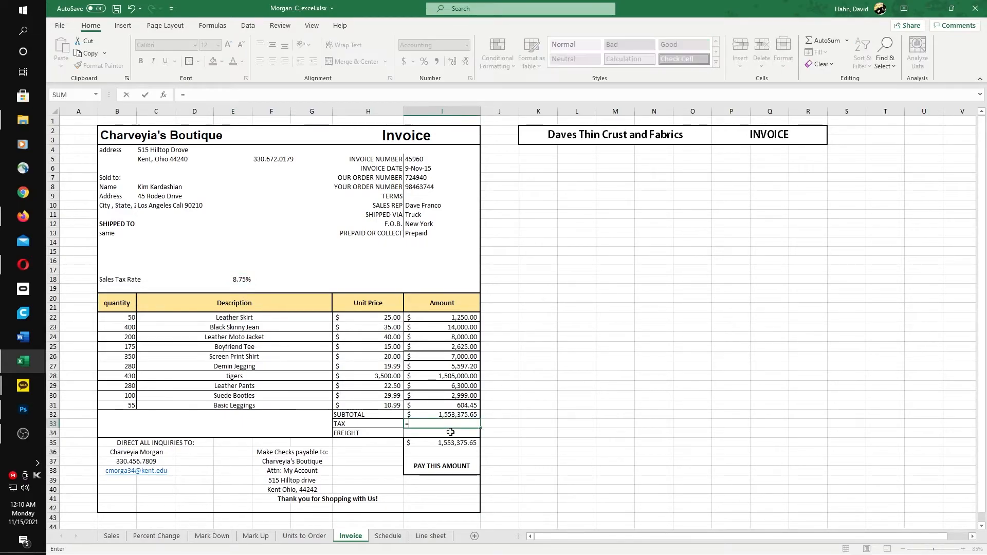
pyautogui.click(453, 416)
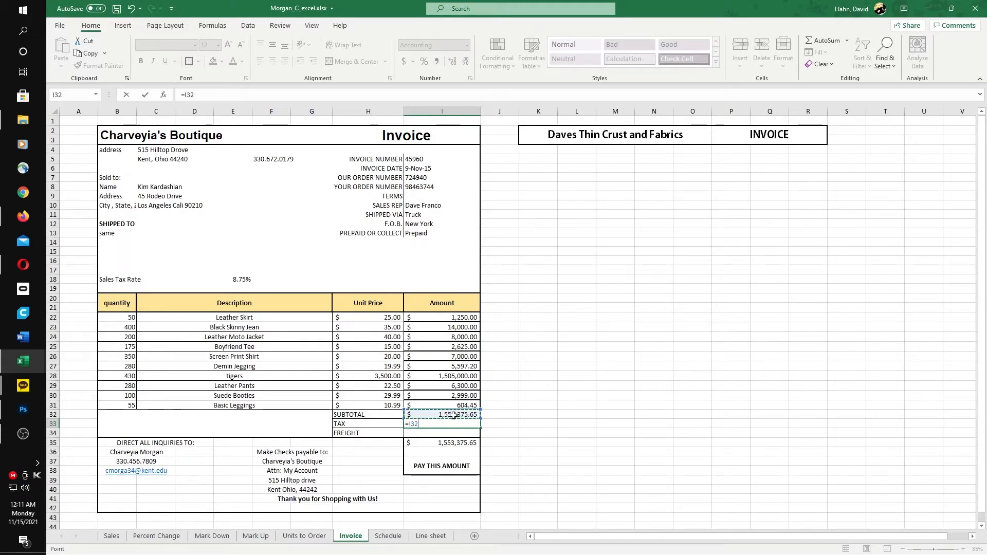
pyautogui.write('*')
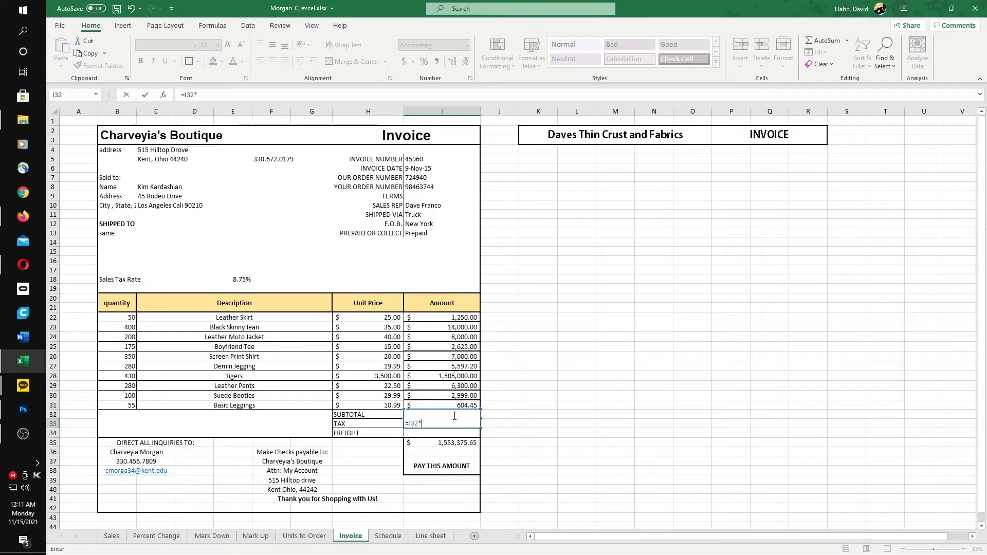
pyautogui.click(241, 282)
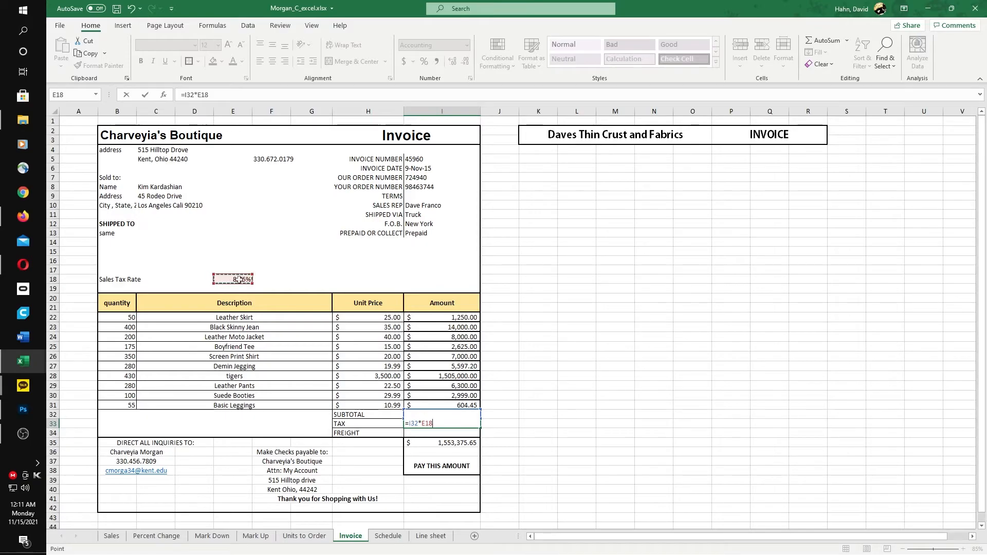
pyautogui.press('Return')
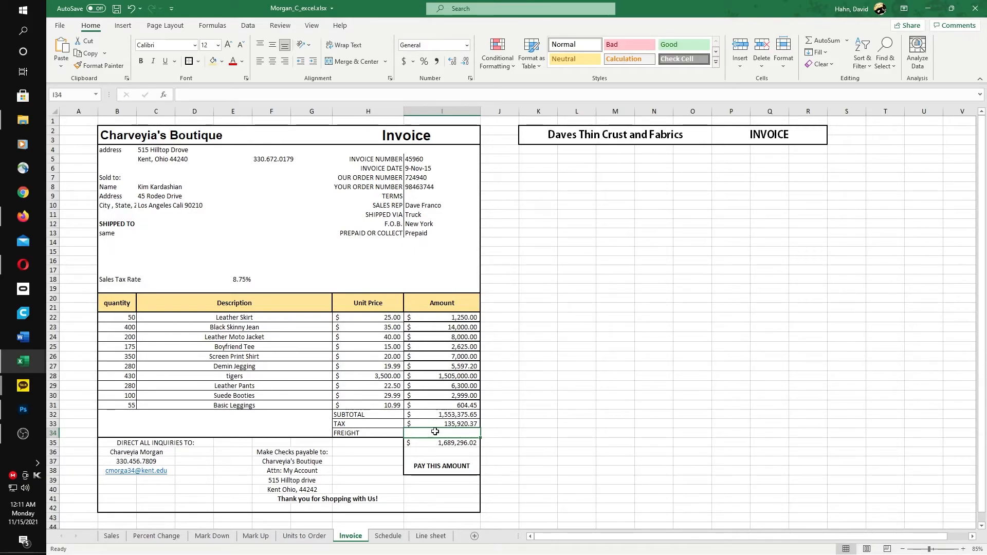
# - Clear the existing total formula from cell I35 above PAY THIS AMOUNT
pyautogui.doubleClick(424, 444)
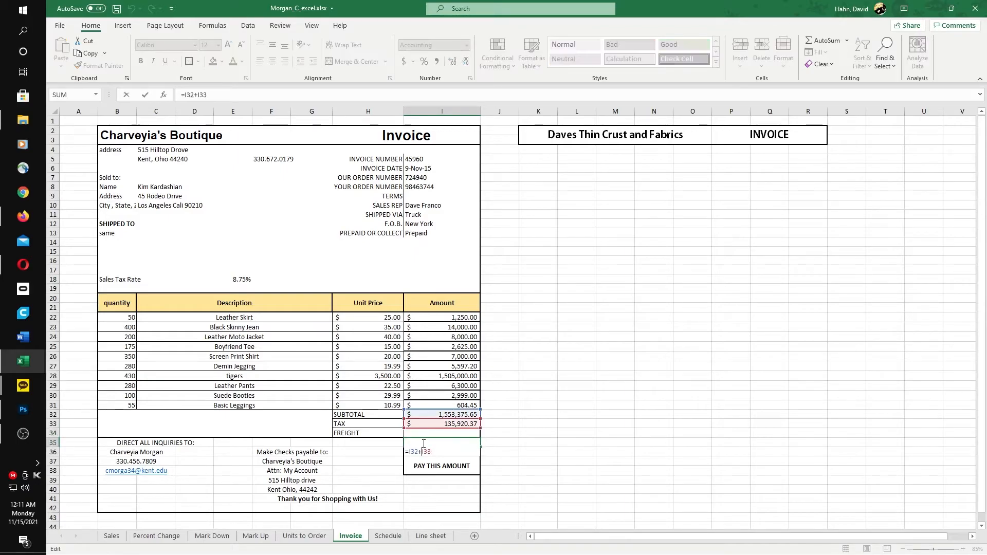
pyautogui.click(505, 441)
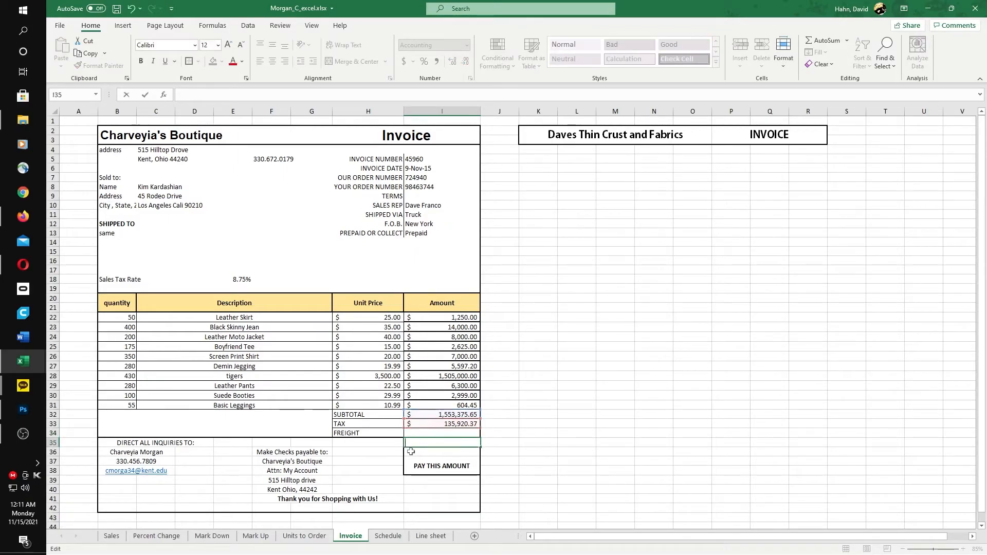
pyautogui.click(454, 443)
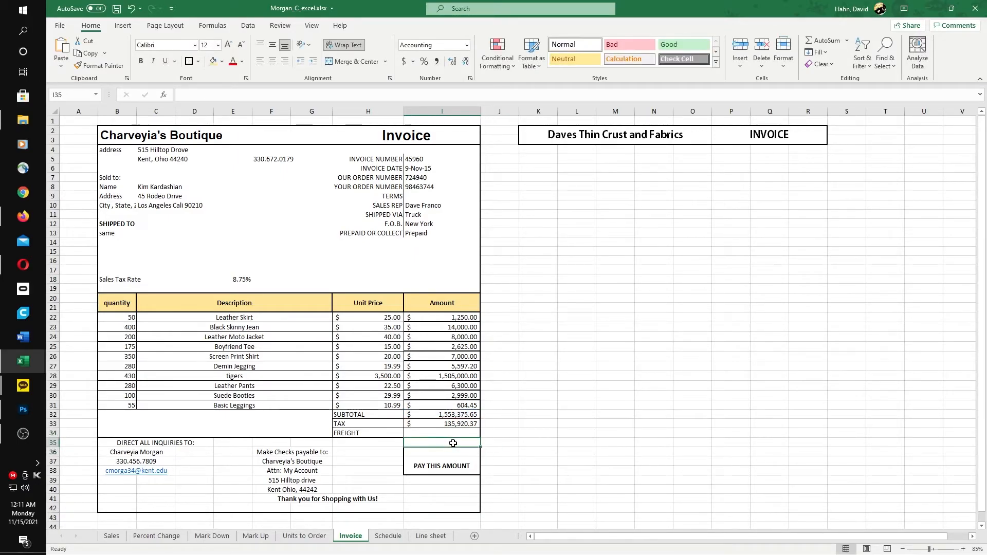
# - Merge and center cells I35:I36 above PAY THIS AMOUNT and align the merged cell vertically to the middle
pyautogui.click(446, 450)
pyautogui.moveTo(443, 445); pyautogui.dragTo(443, 452)
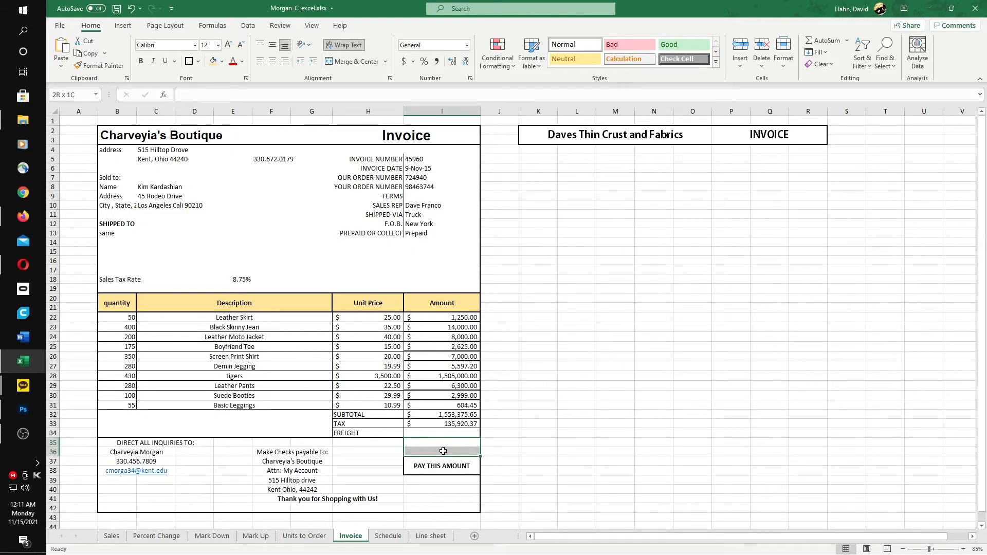
pyautogui.click(355, 62)
pyautogui.click(272, 47)
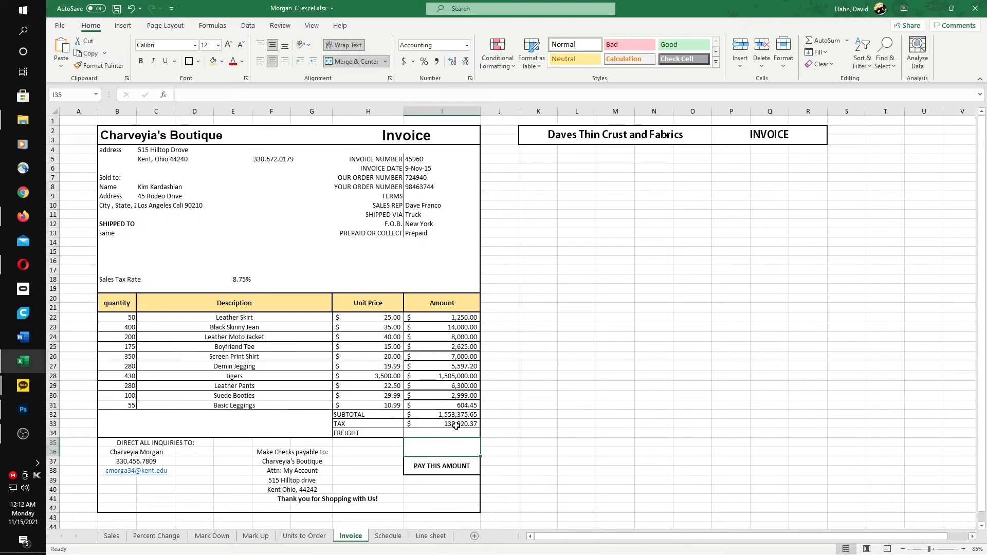
# - Calculate the total due in merged cell I35 above PAY THIS AMOUNT by adding subtotal and tax with =I32+I33
pyautogui.doubleClick(446, 450)
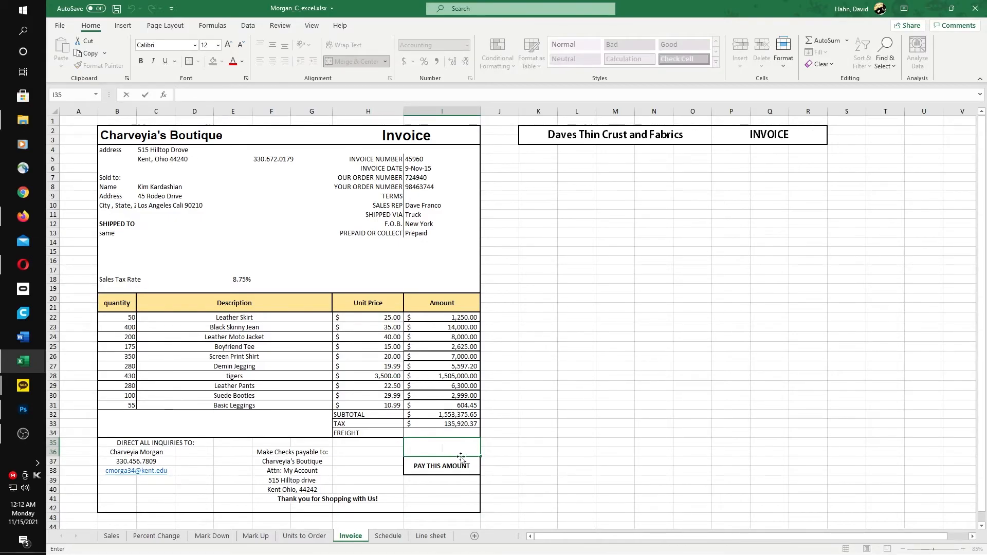
pyautogui.write('=')
pyautogui.click(455, 416)
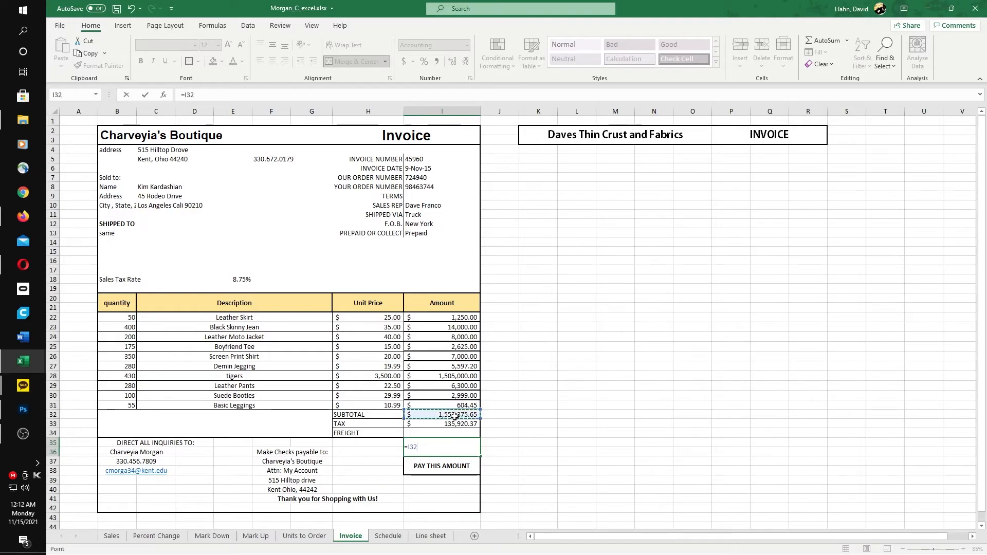
pyautogui.write('=I32+')
pyautogui.click(461, 424)
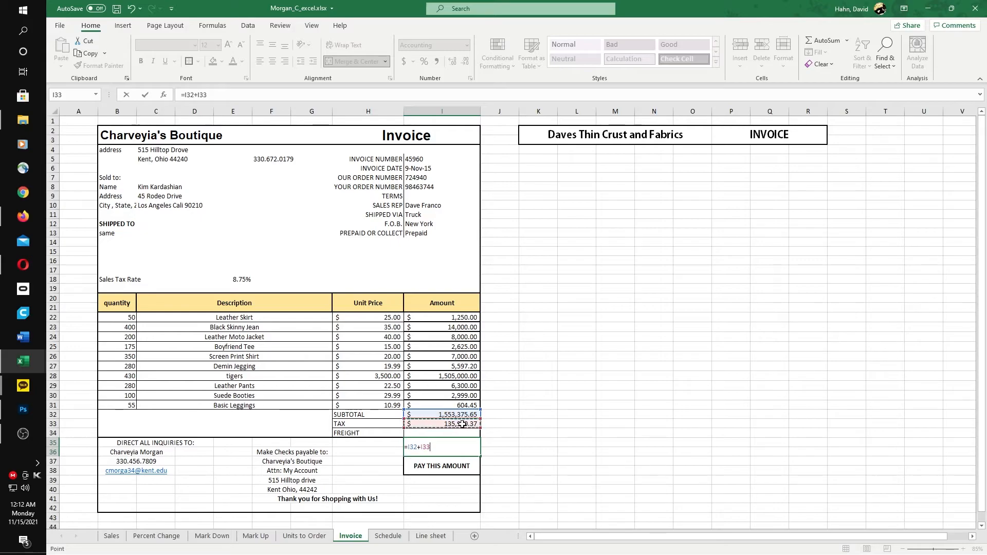
pyautogui.press('Return')
# - Fill the total due cell I35 with light gray
pyautogui.click(456, 447)
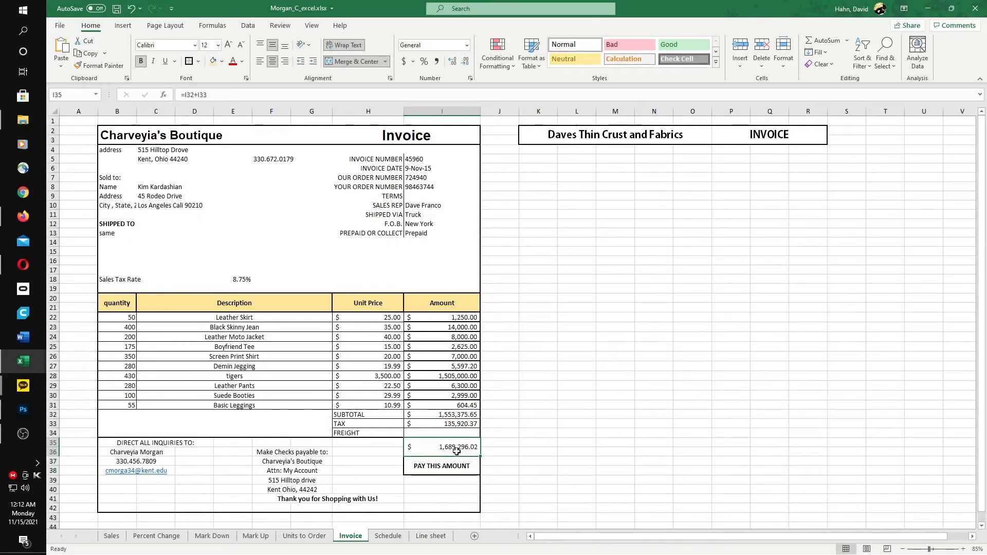
pyautogui.click(221, 62)
pyautogui.click(214, 106)
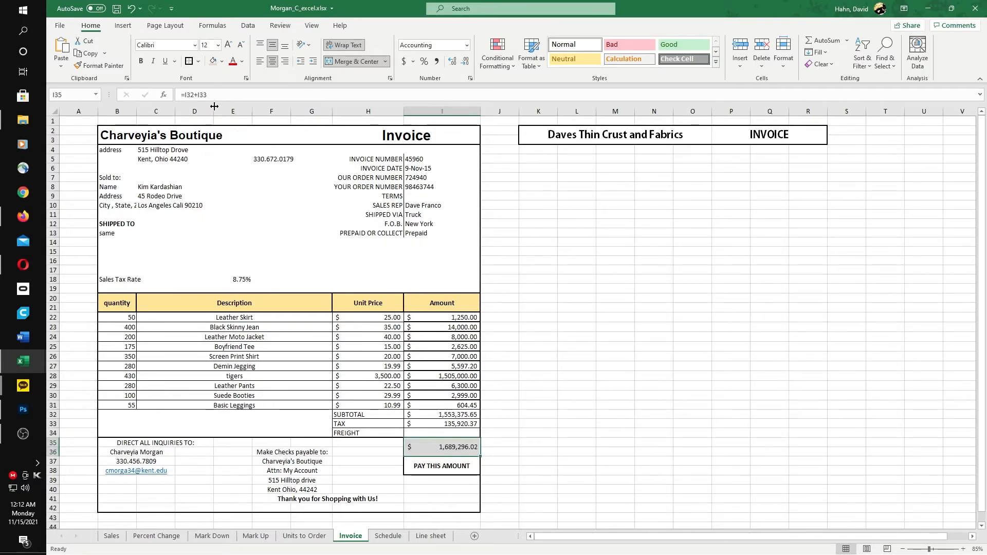
pyautogui.click(535, 381)
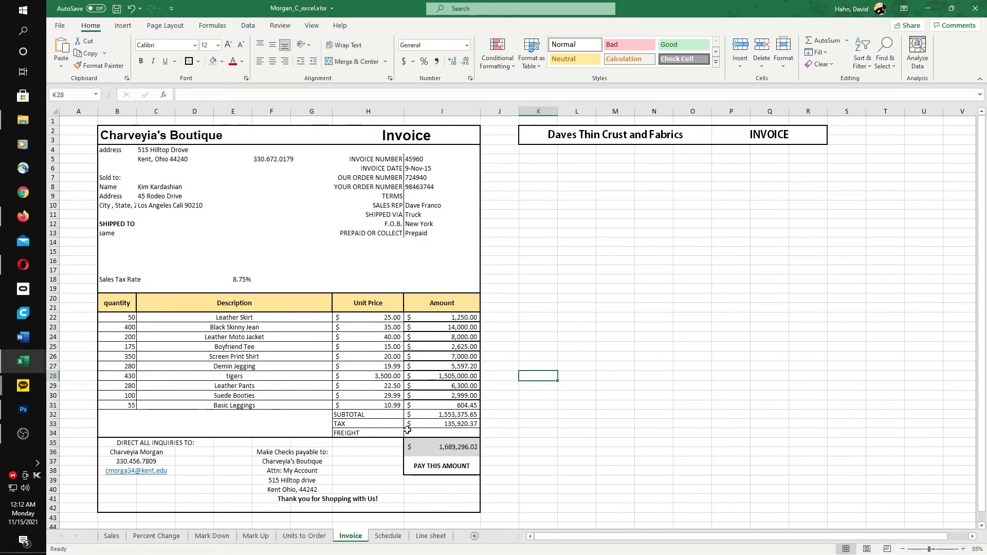
# - Apply All Borders to the item rows B22:I31 beneath the table header
pyautogui.click(119, 302)
pyautogui.moveTo(120, 302); pyautogui.dragTo(425, 304)
pyautogui.click(123, 305)
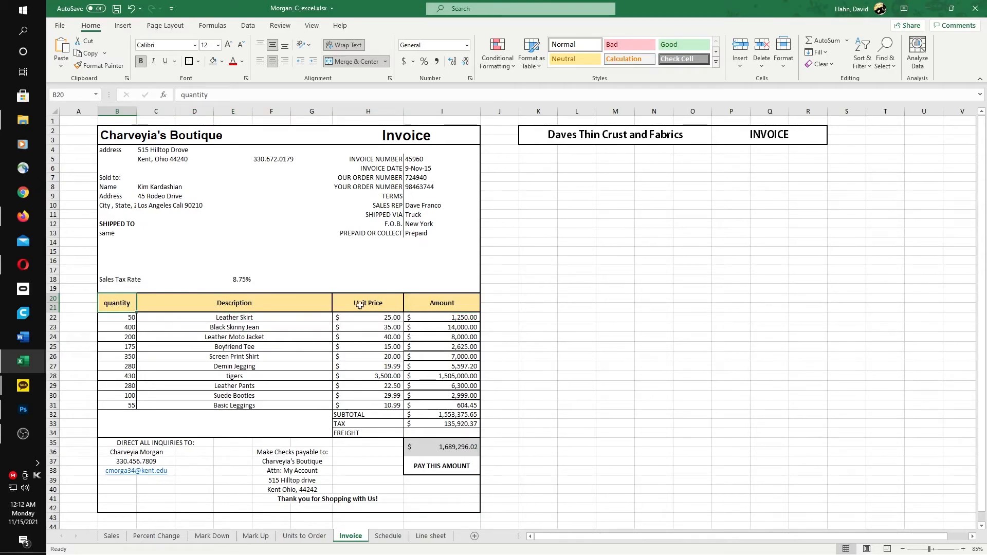
pyautogui.click(108, 315)
pyautogui.moveTo(108, 314); pyautogui.dragTo(430, 405)
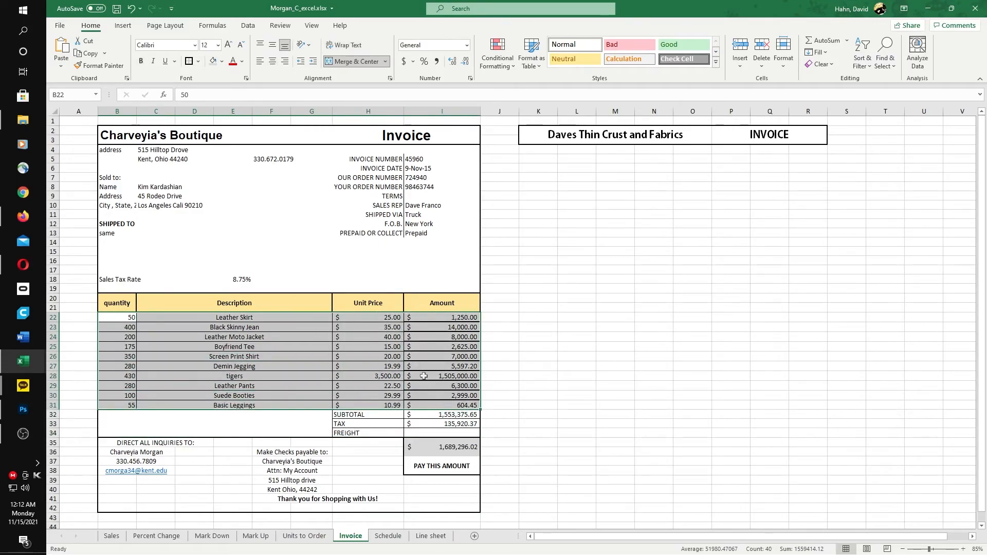
pyautogui.click(199, 62)
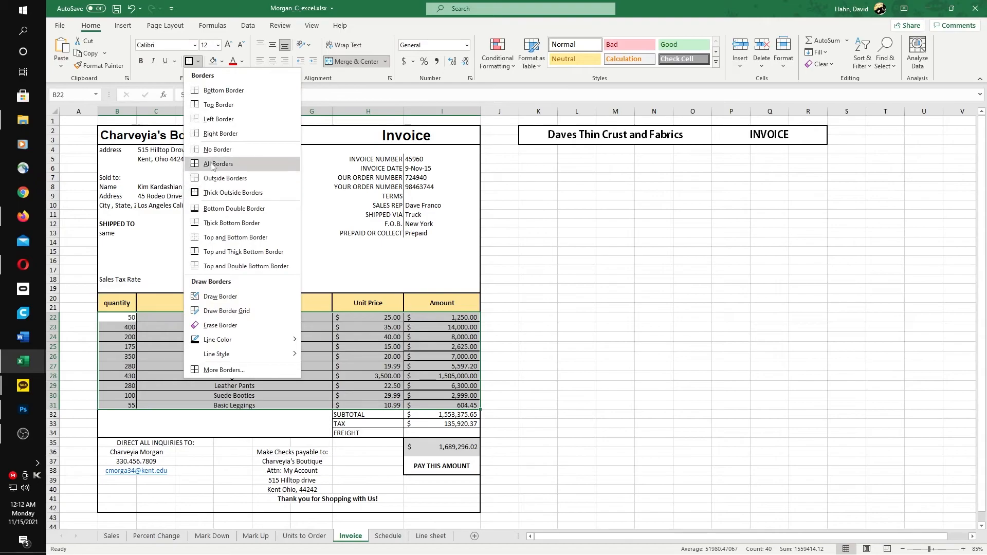
pyautogui.click(211, 170)
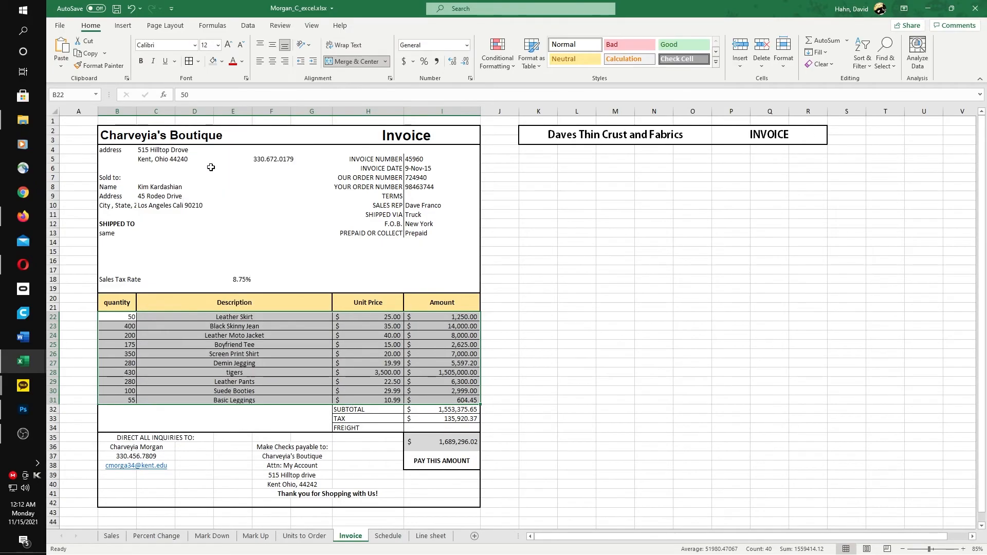
pyautogui.click(268, 389)
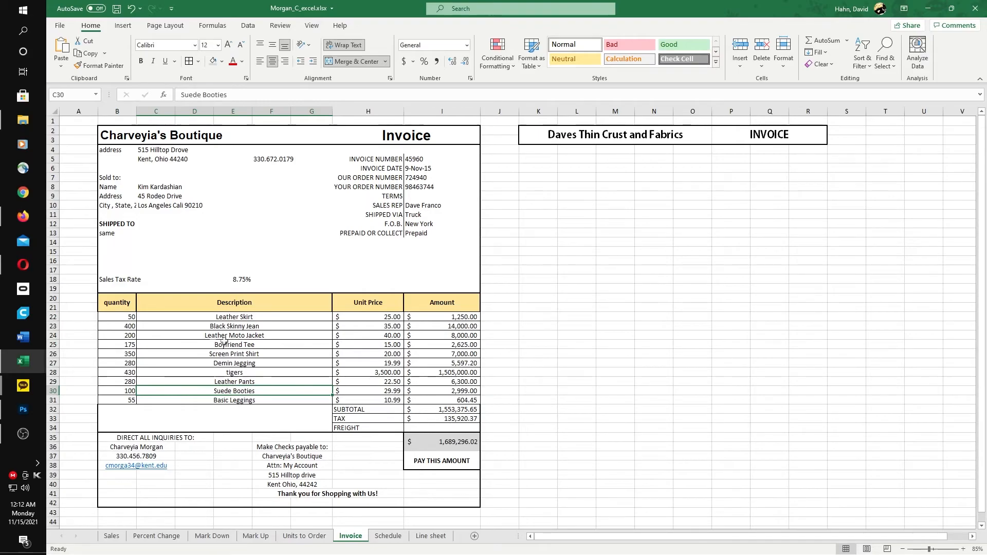
# - Add Thick Outside Borders around the item rows B22:I31
pyautogui.moveTo(116, 316); pyautogui.dragTo(453, 400)
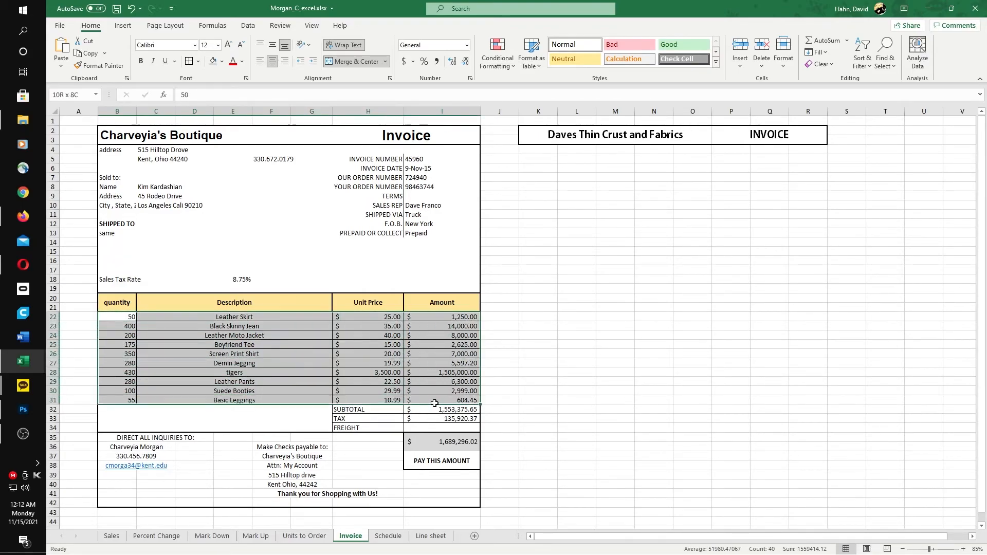
pyautogui.click(198, 61)
pyautogui.click(211, 191)
pyautogui.click(399, 337)
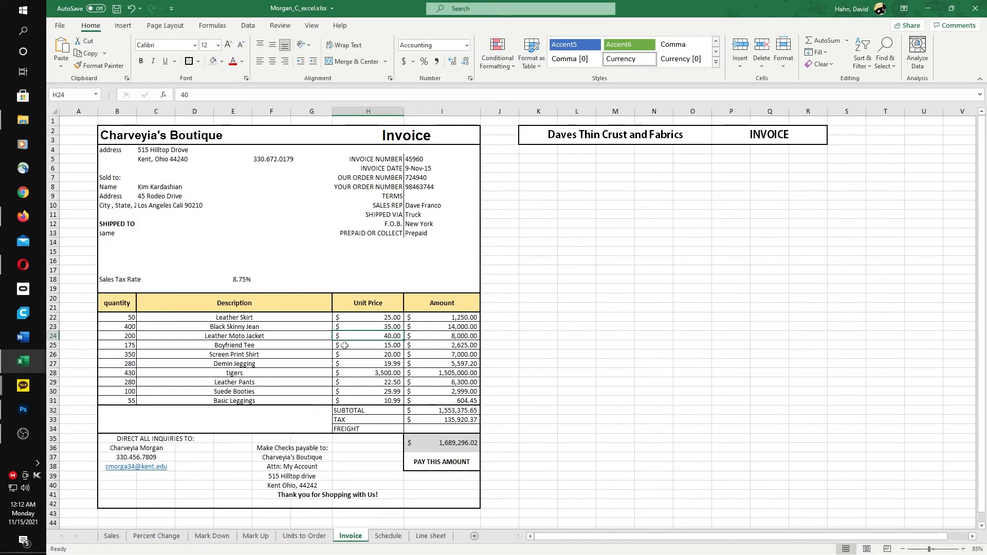
# - Remove the borders from the merged blank cell B32 beside SUBTOTAL, TAX and FREIGHT
pyautogui.click(280, 422)
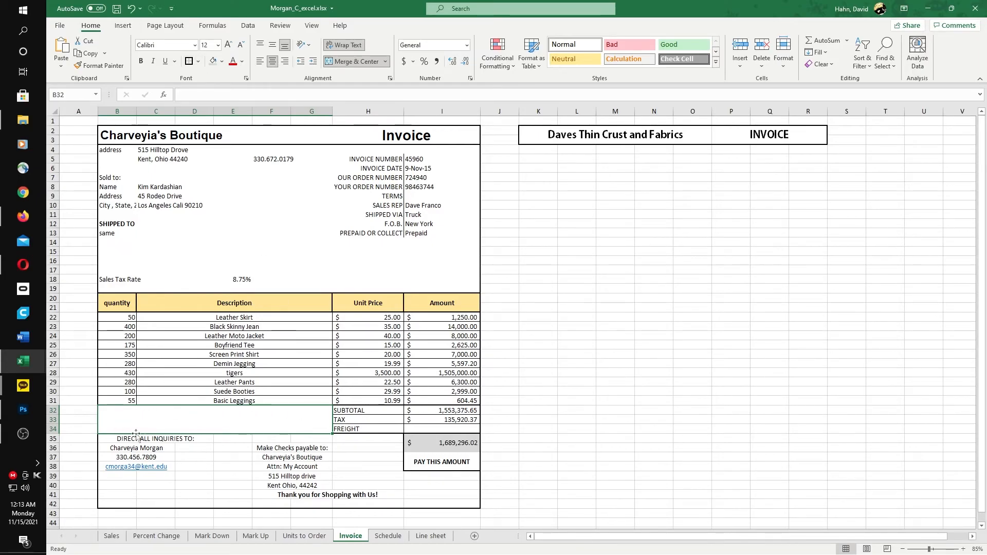
pyautogui.click(198, 61)
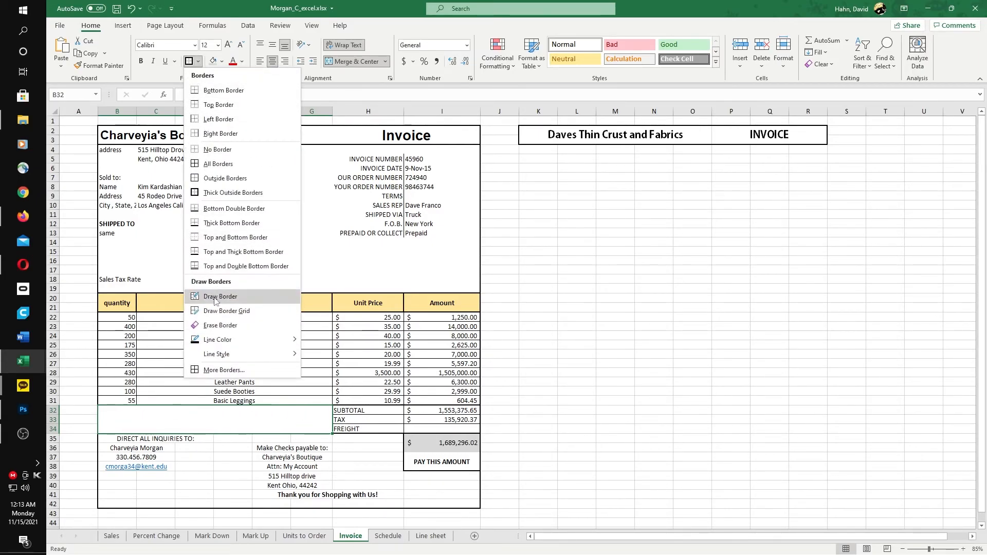
pyautogui.click(209, 151)
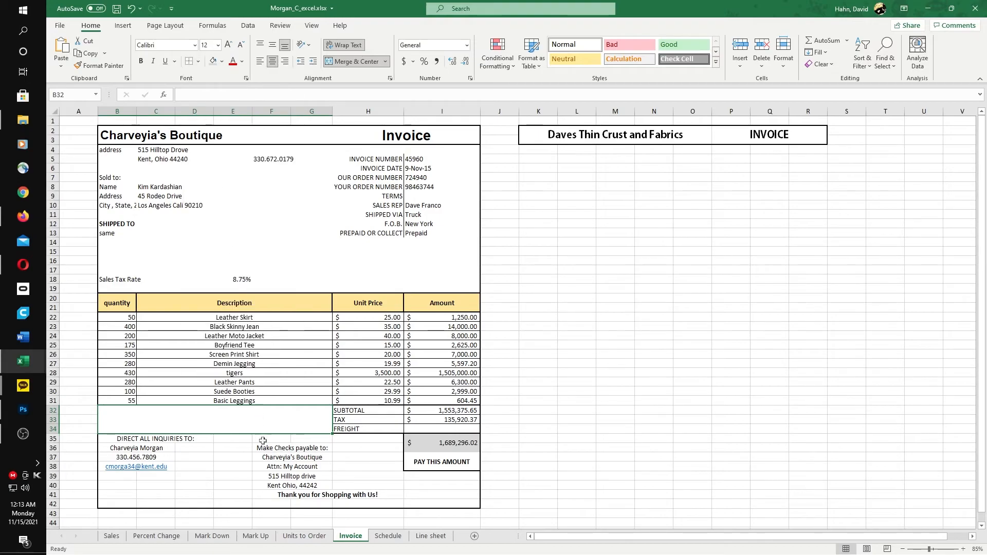
pyautogui.click(375, 413)
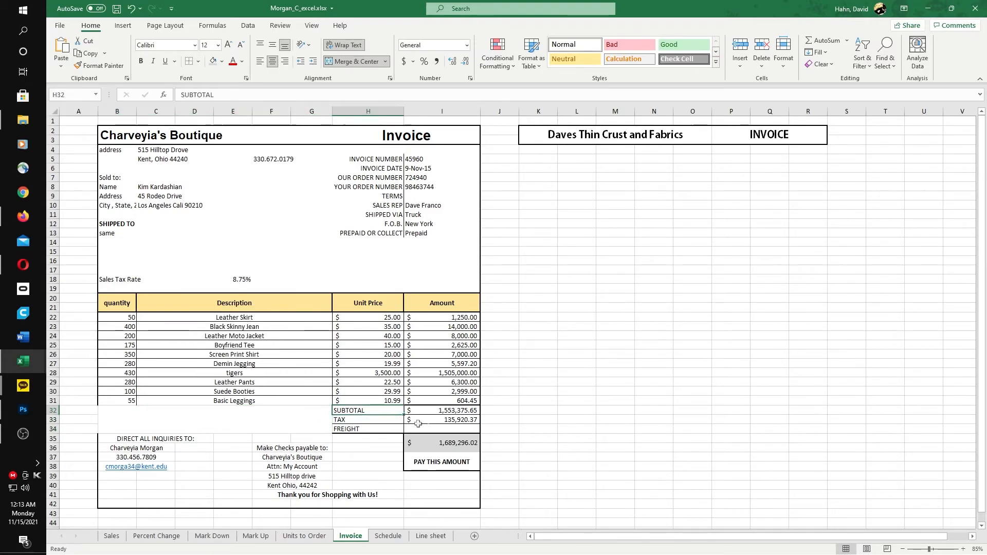
pyautogui.moveTo(408, 421); pyautogui.dragTo(442, 429)
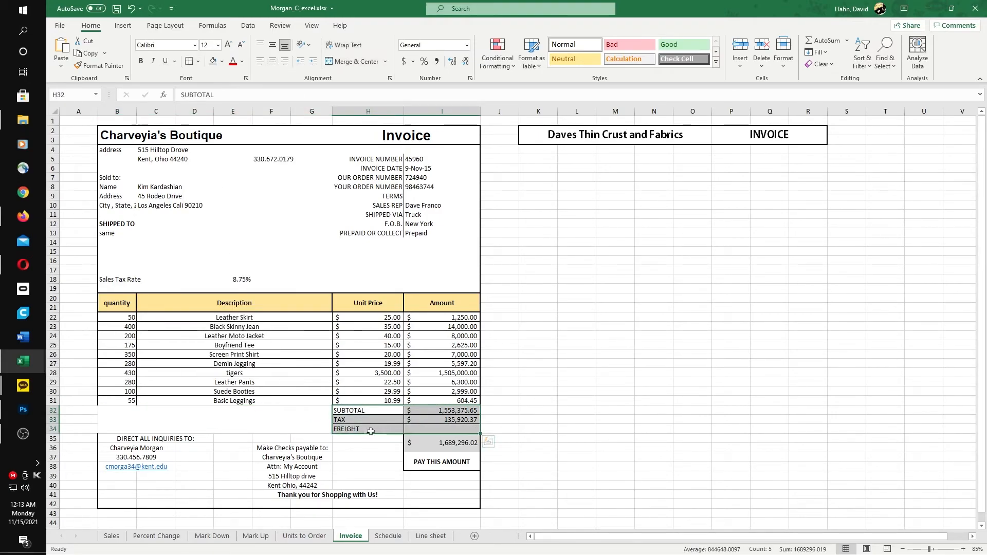
pyautogui.click(430, 441)
pyautogui.click(381, 465)
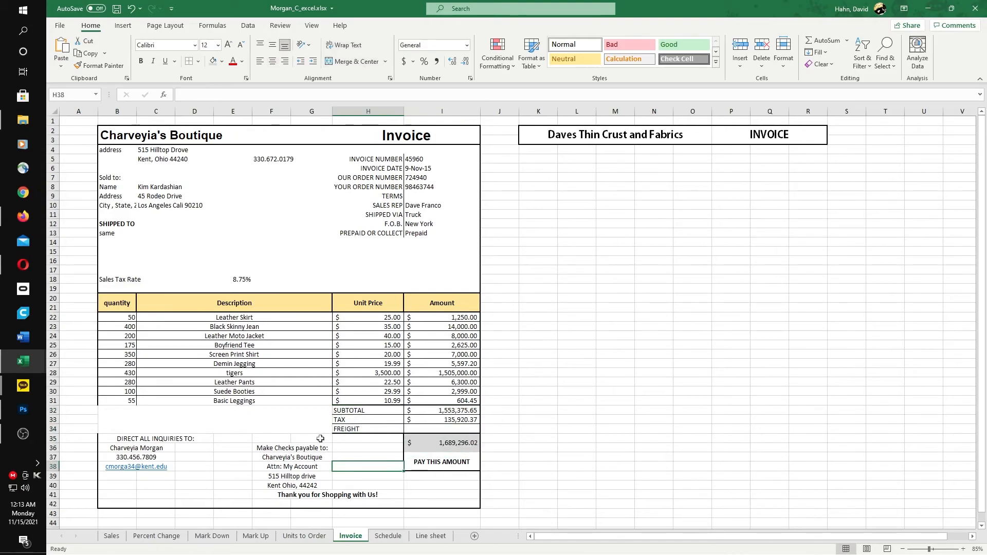
# - Put Thick Outside Borders around the merged blank cell B32 below the item rows
pyautogui.click(118, 419)
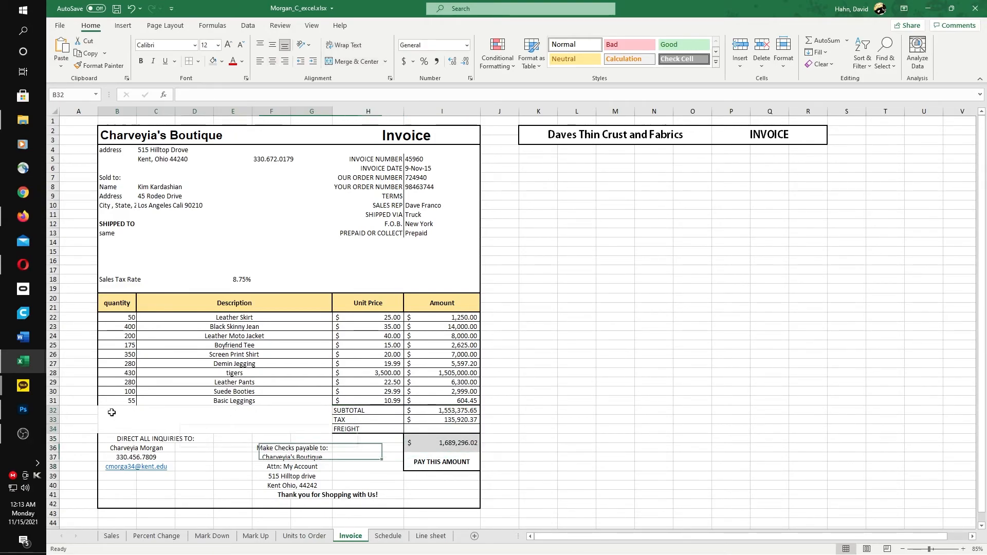
pyautogui.click(199, 62)
pyautogui.click(218, 193)
pyautogui.click(233, 345)
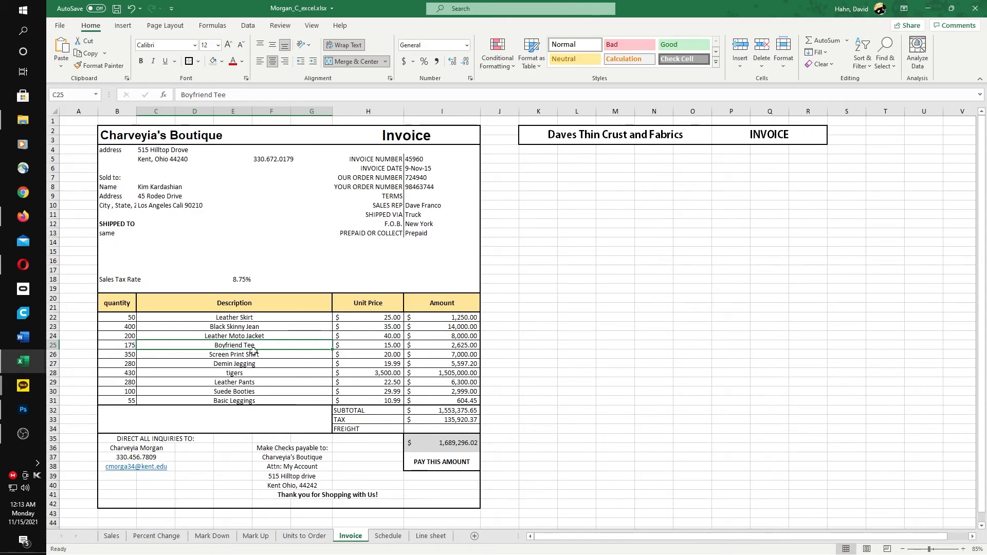
# - Remove all borders from the inquiries and payment block B35:H42
pyautogui.scroll(-3, 254, 352)
pyautogui.moveTo(114, 355); pyautogui.dragTo(302, 419)
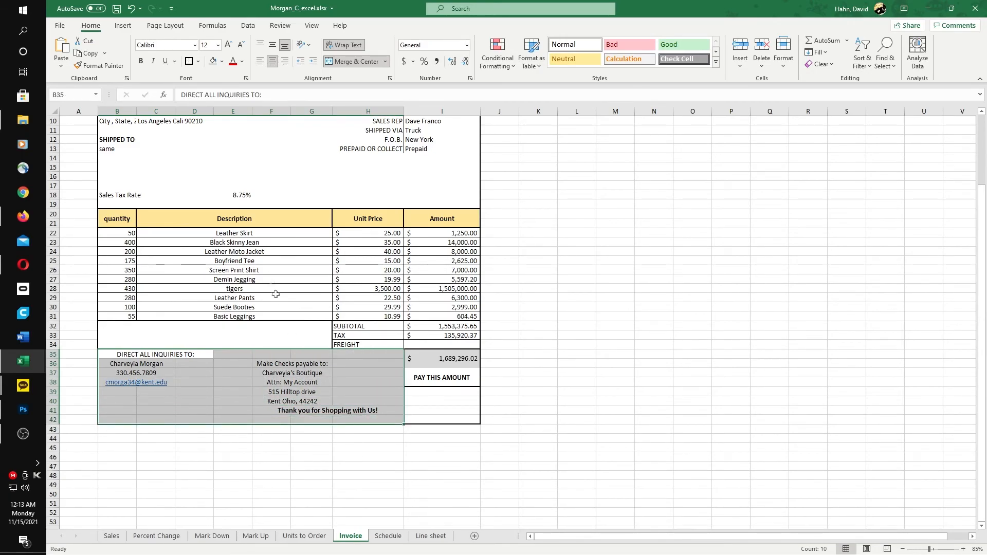
pyautogui.click(198, 61)
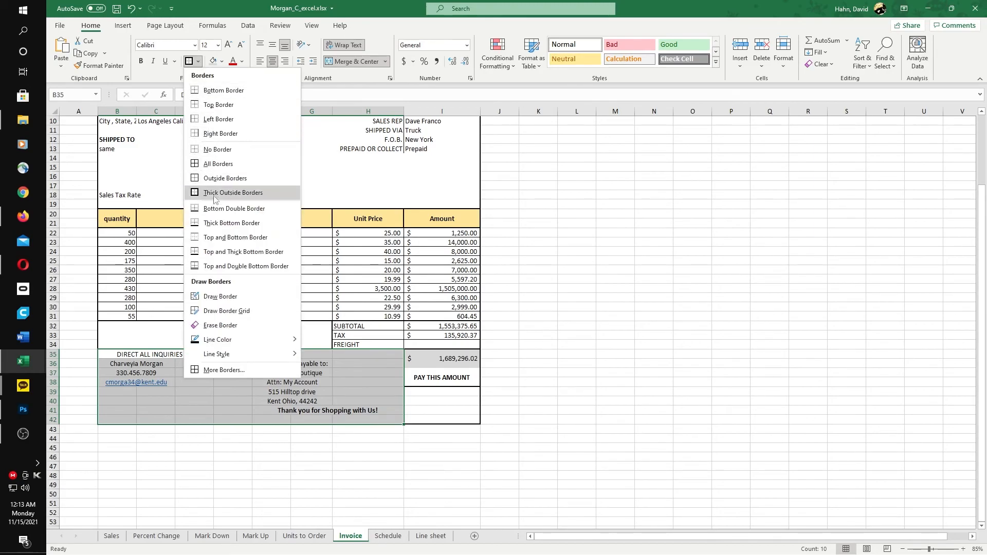
pyautogui.click(209, 154)
pyautogui.click(193, 381)
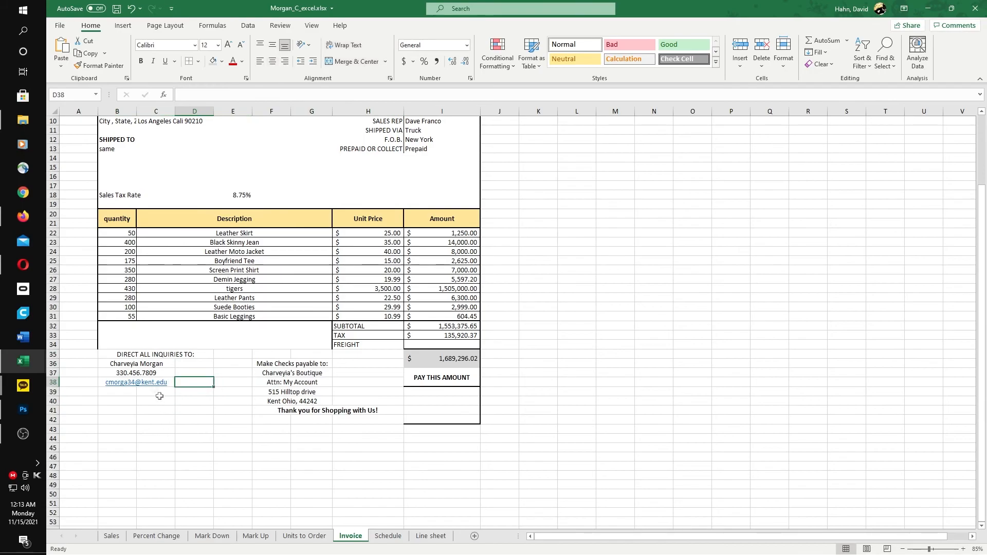
# - Apply Thick Outside Borders around the inquiries and payment block B35:H42
pyautogui.moveTo(111, 359); pyautogui.dragTo(398, 421)
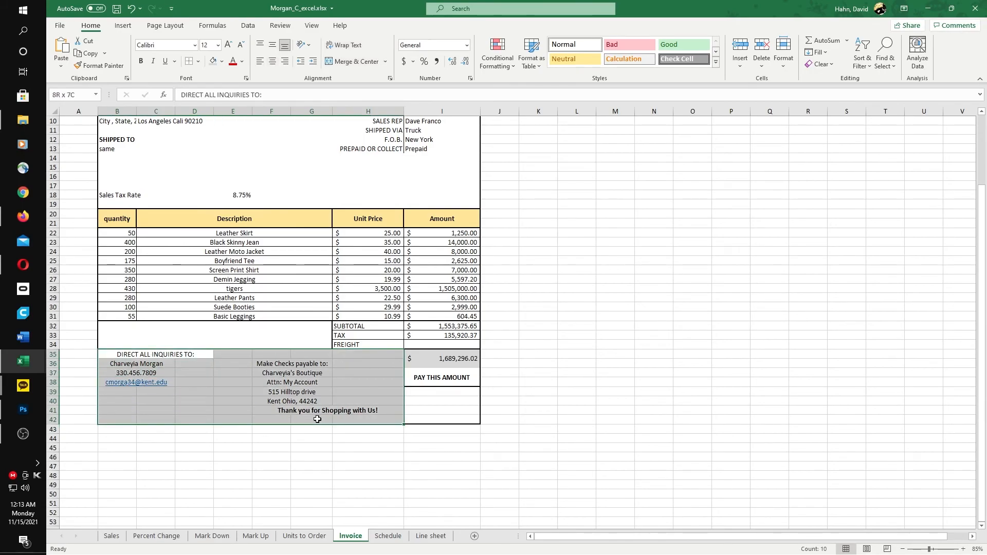
pyautogui.click(221, 61)
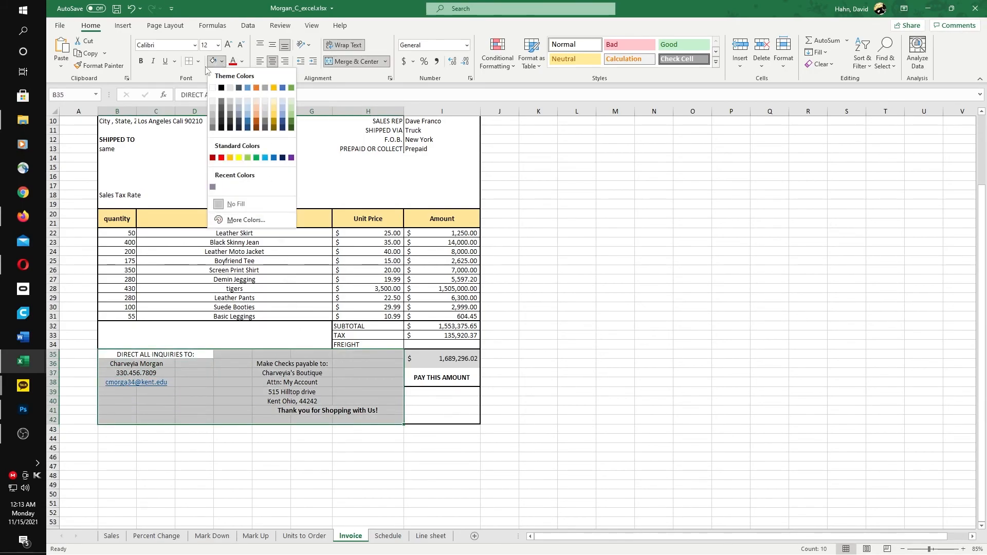
pyautogui.click(198, 61)
pyautogui.click(211, 198)
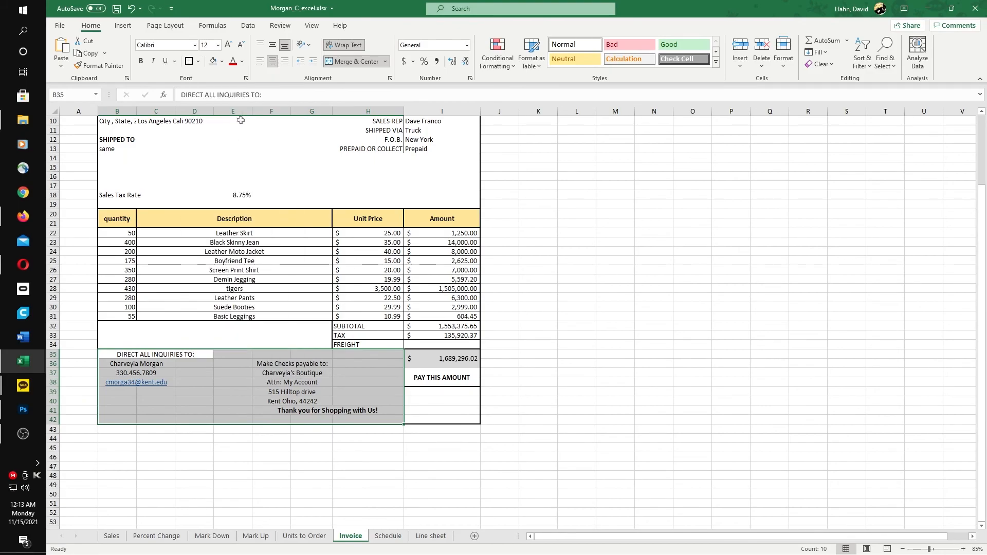
# - Fill the inquiries and payment block B35:H42 and the blank cells I39:I42 below PAY THIS AMOUNT with white
pyautogui.click(222, 61)
pyautogui.click(213, 88)
pyautogui.click(257, 373)
pyautogui.click(278, 410)
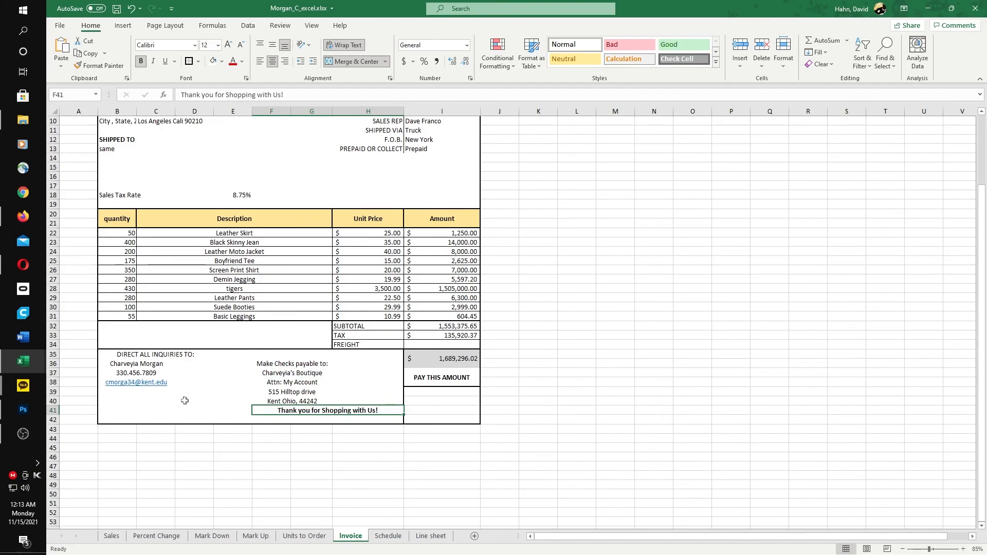
pyautogui.moveTo(422, 391); pyautogui.dragTo(424, 419)
pyautogui.click(212, 61)
pyautogui.click(558, 378)
pyautogui.scroll(3, 508, 421)
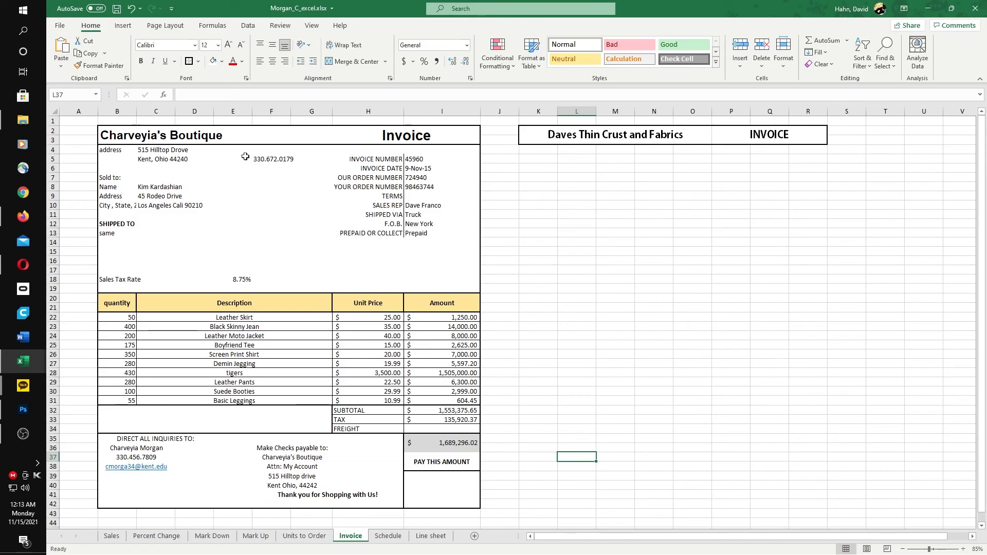
# - Apply All Borders to the entire sample invoice B2:I42
pyautogui.moveTo(109, 133); pyautogui.dragTo(379, 501)
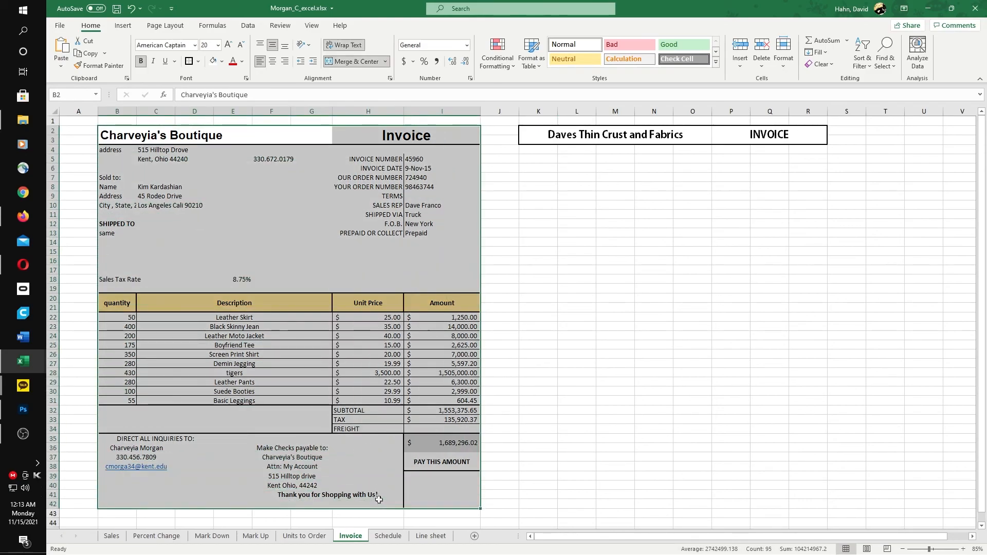
pyautogui.click(198, 62)
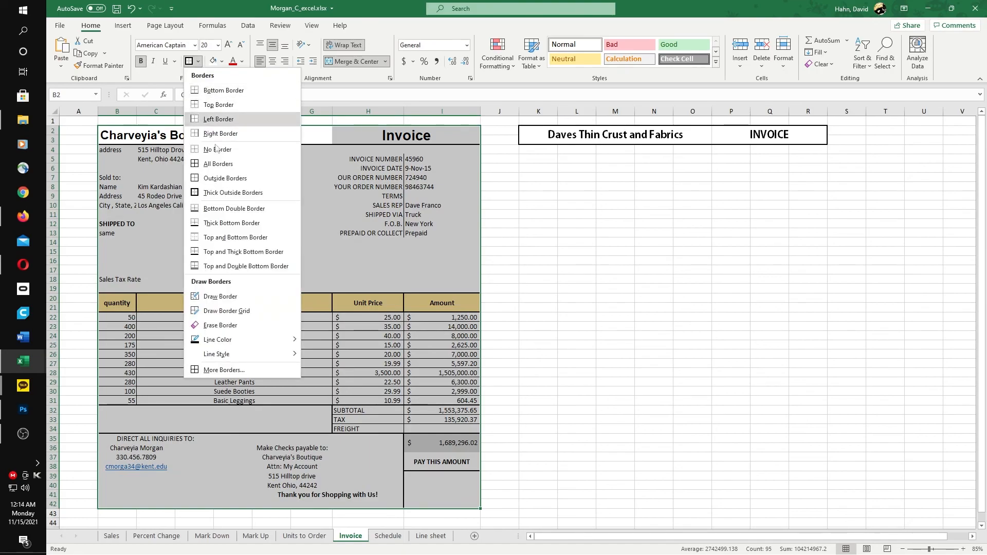
pyautogui.click(214, 165)
pyautogui.click(276, 280)
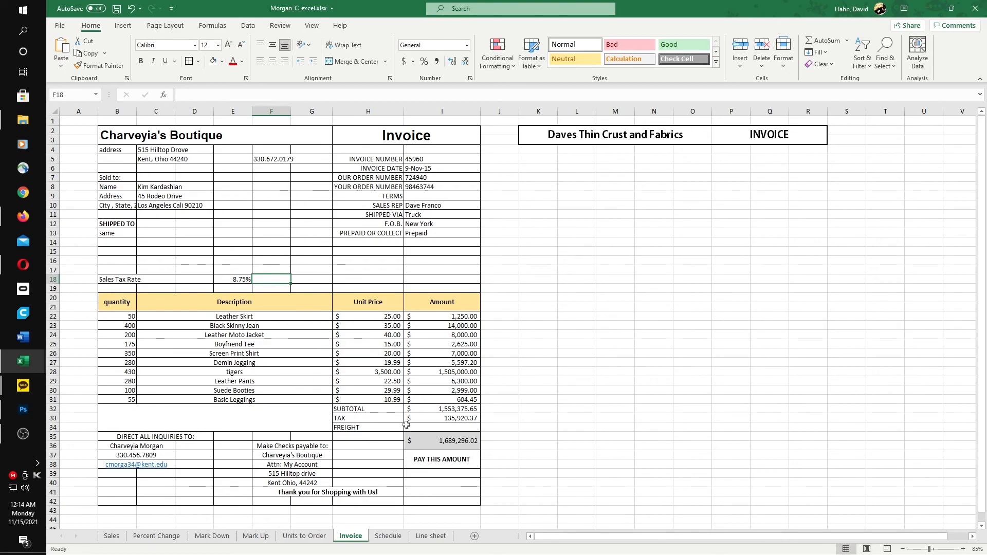
pyautogui.click(438, 421)
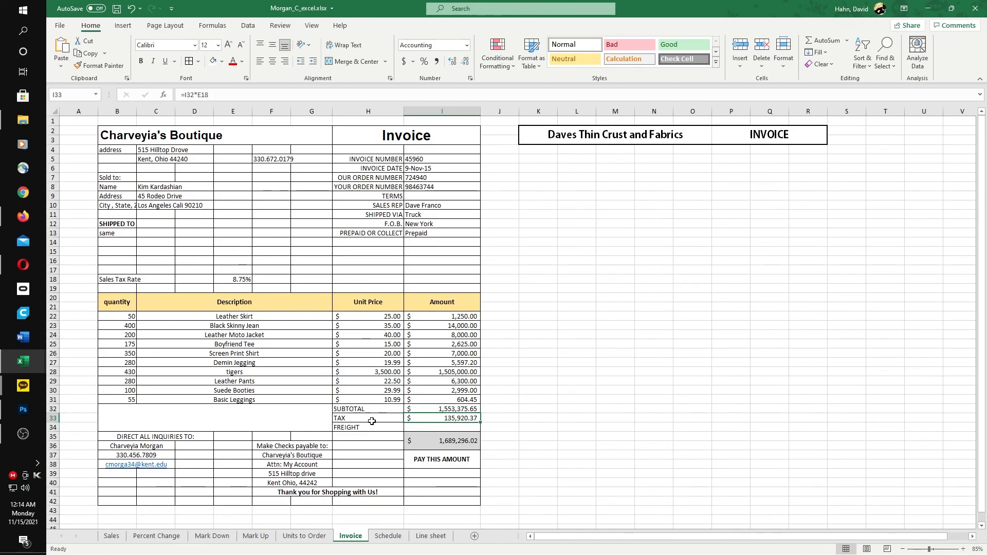